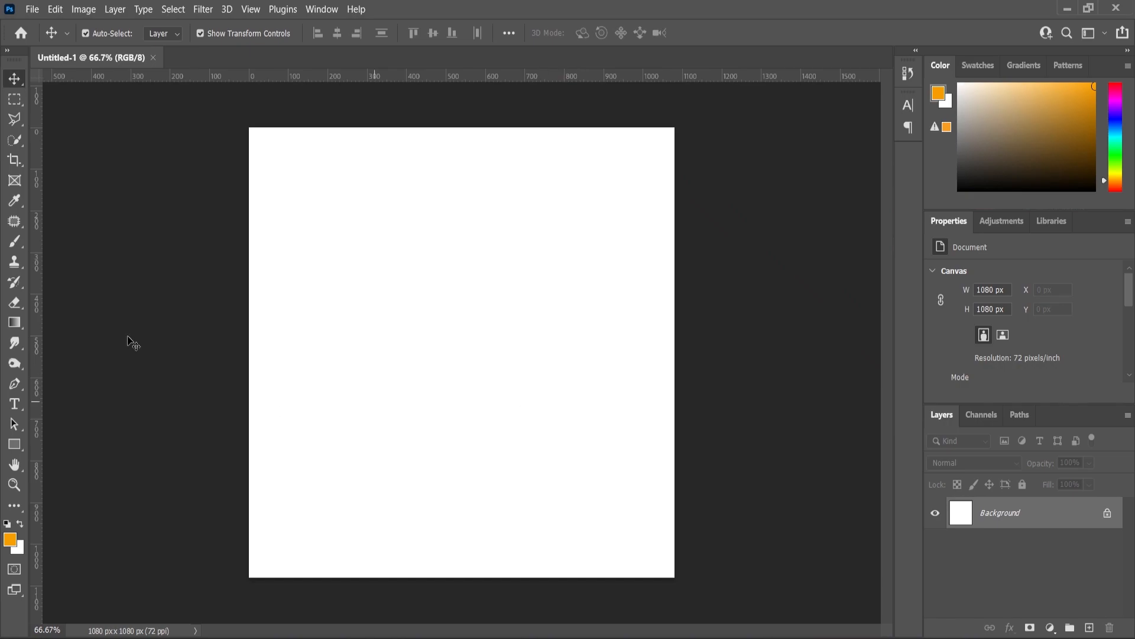
Step: Fill the white Background layer with the orange foreground colour using the Paint Bucket tool
click(19, 450)
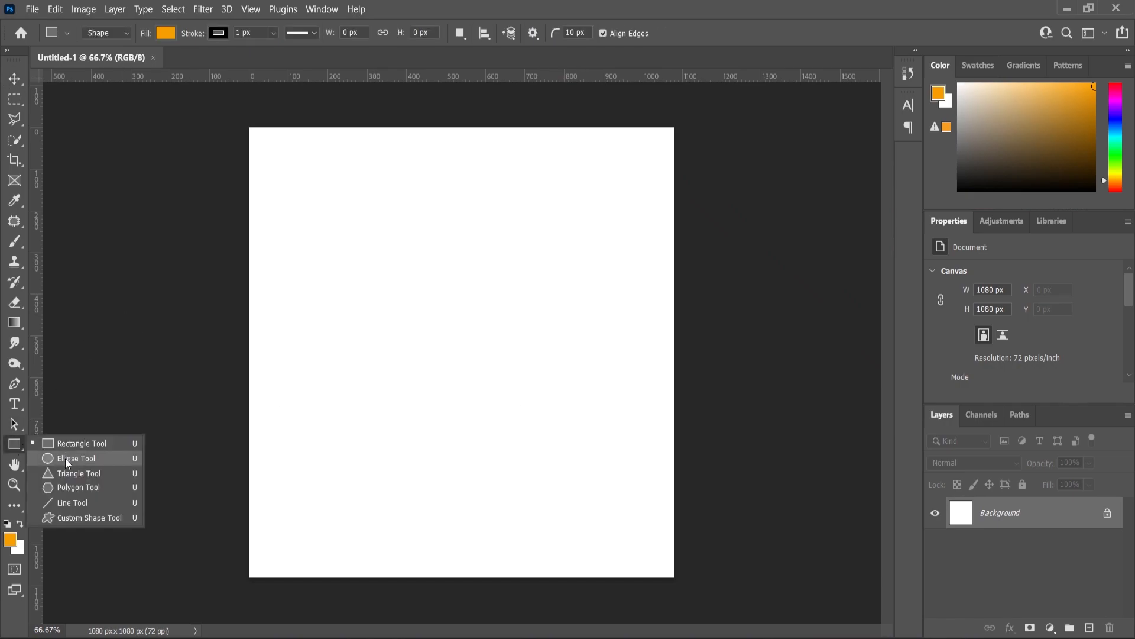
right_click(15, 334)
click(59, 335)
click(427, 308)
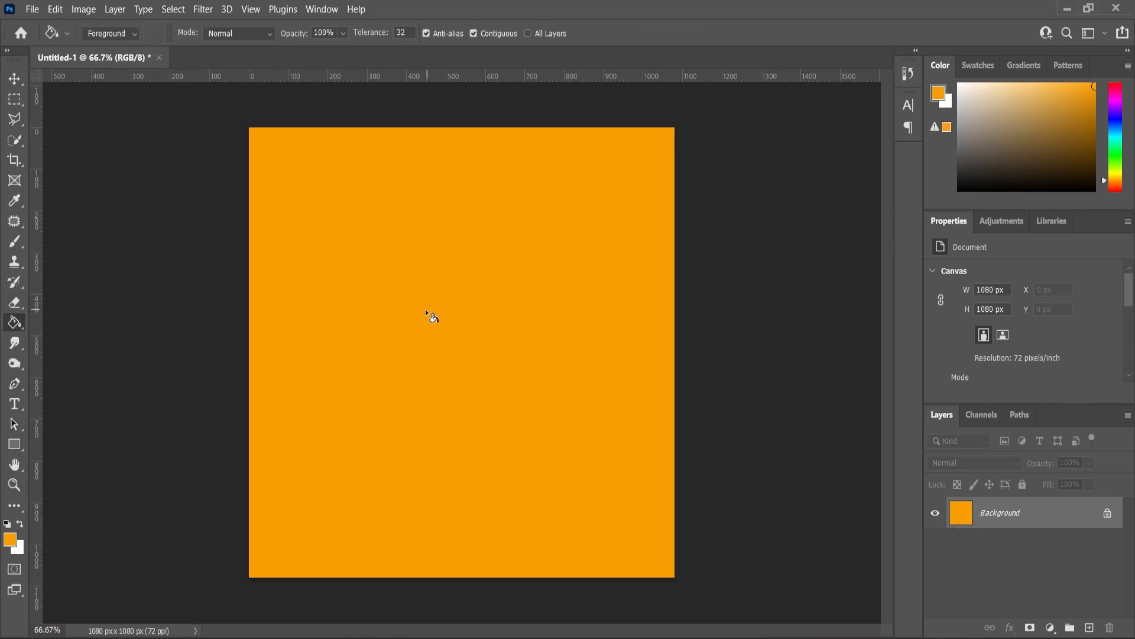
scroll(421, 317, up, 2)
scroll(425, 311, down, 1)
click(14, 80)
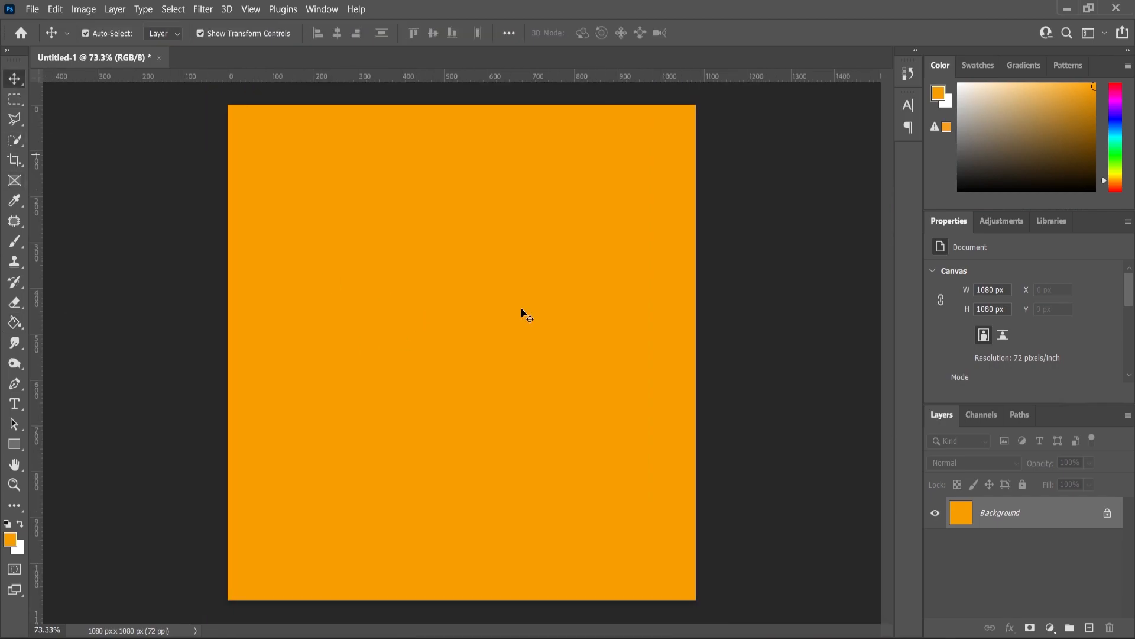
Step: Place the Shape image file on the canvas and scale it up to fill the full 1080 × 1080 px
click(667, 635)
drag(338, 158, 562, 494)
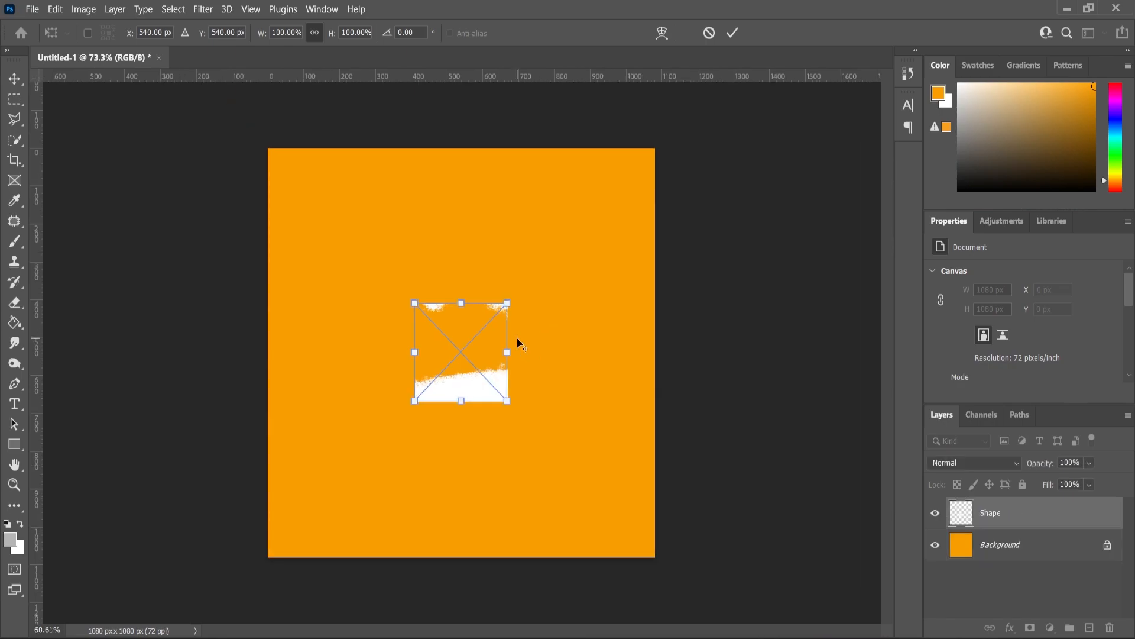
drag(511, 304, 678, 172)
click(15, 79)
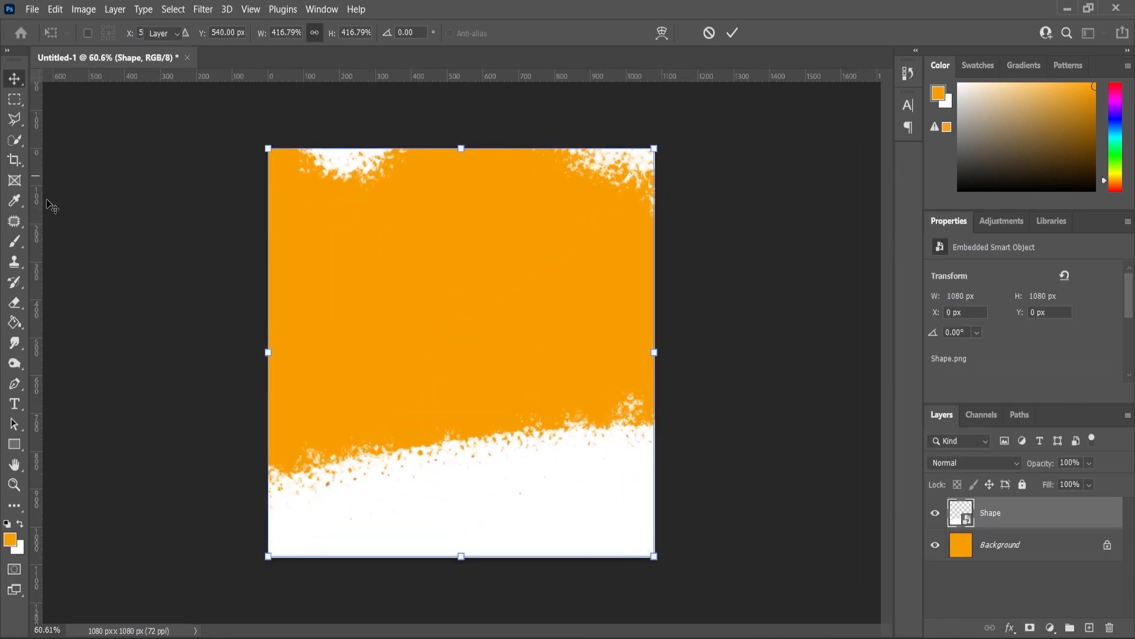
click(704, 493)
scroll(510, 361, up, 9)
scroll(512, 390, down, 8)
scroll(532, 408, up, 2)
scroll(541, 407, down, 2)
scroll(558, 403, up, 1)
Step: Place the Orange-juice-on-transparent-PNG image at the canvas centre, scaling the bottle to about 243 × 671 px
key(alt+Tab)
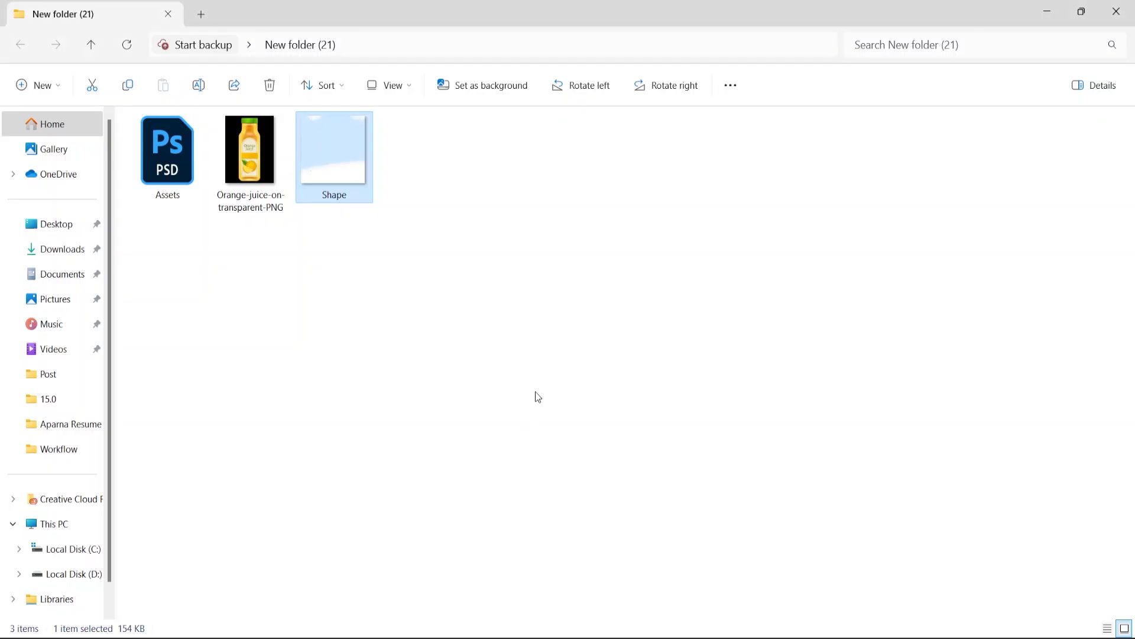
drag(248, 155, 582, 441)
drag(648, 129, 622, 221)
key(Return)
Step: Apply Levels to the bottle with a shadow input of 3 and a midtone input of 0.89
click(83, 9)
mouse_move(107, 46)
click(244, 61)
drag(747, 308, 751, 310)
drag(650, 308, 653, 309)
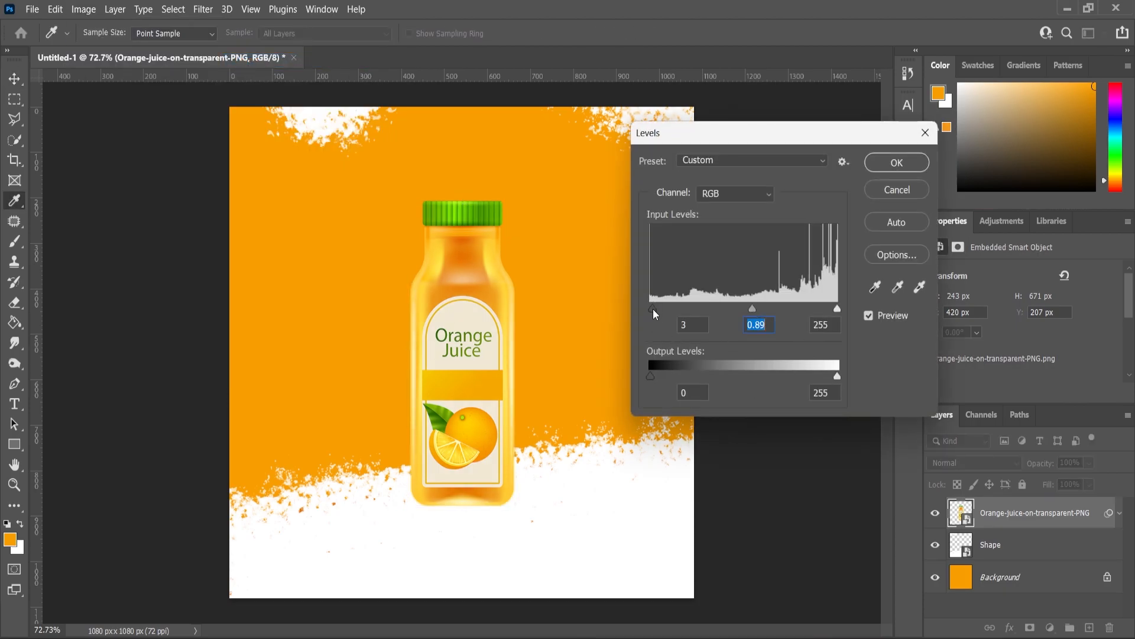
click(837, 309)
click(897, 162)
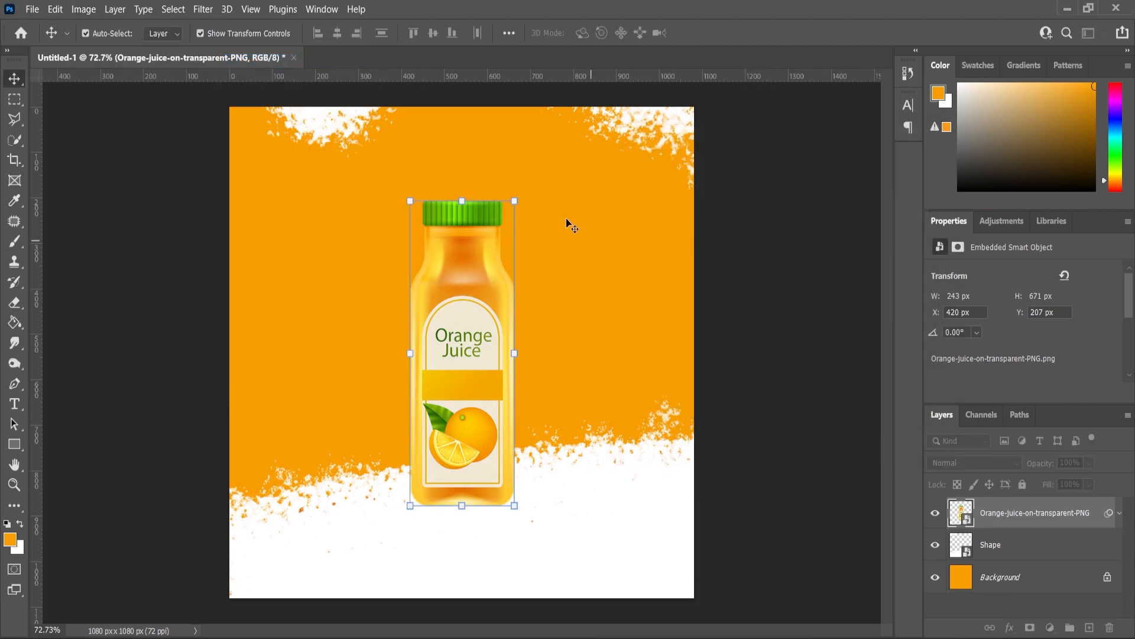
Step: Rotate the bottle about 9° clockwise, scale it to about 16.1% and shift it slightly down
click(514, 195)
click(783, 302)
drag(588, 191, 599, 221)
drag(446, 397, 448, 424)
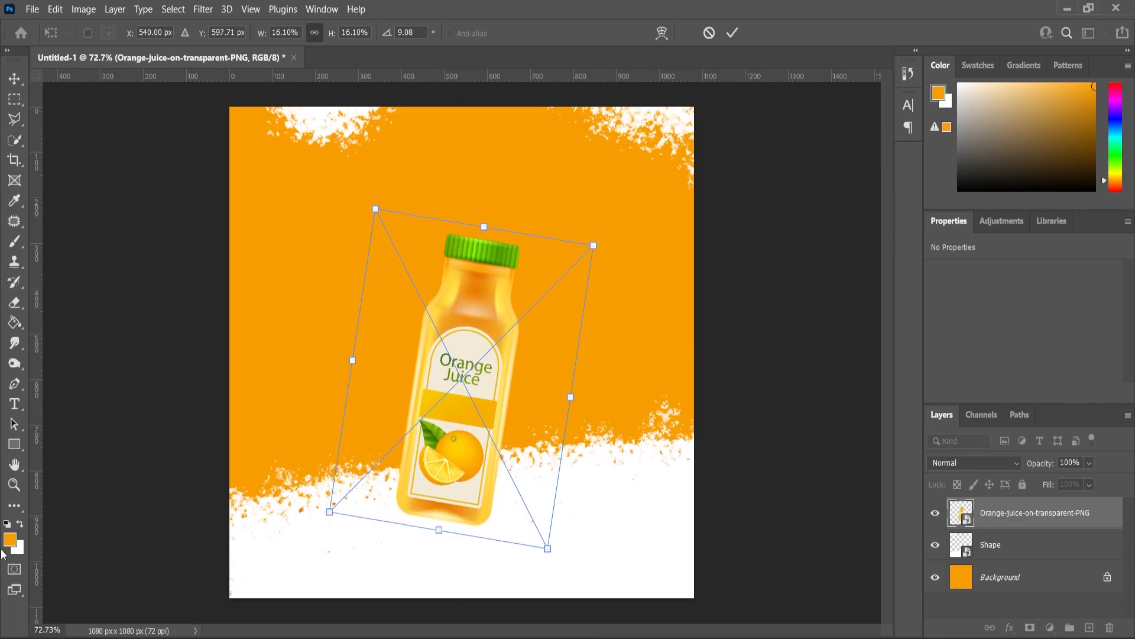
click(15, 491)
scroll(526, 353, down, 2)
scroll(520, 387, up, 3)
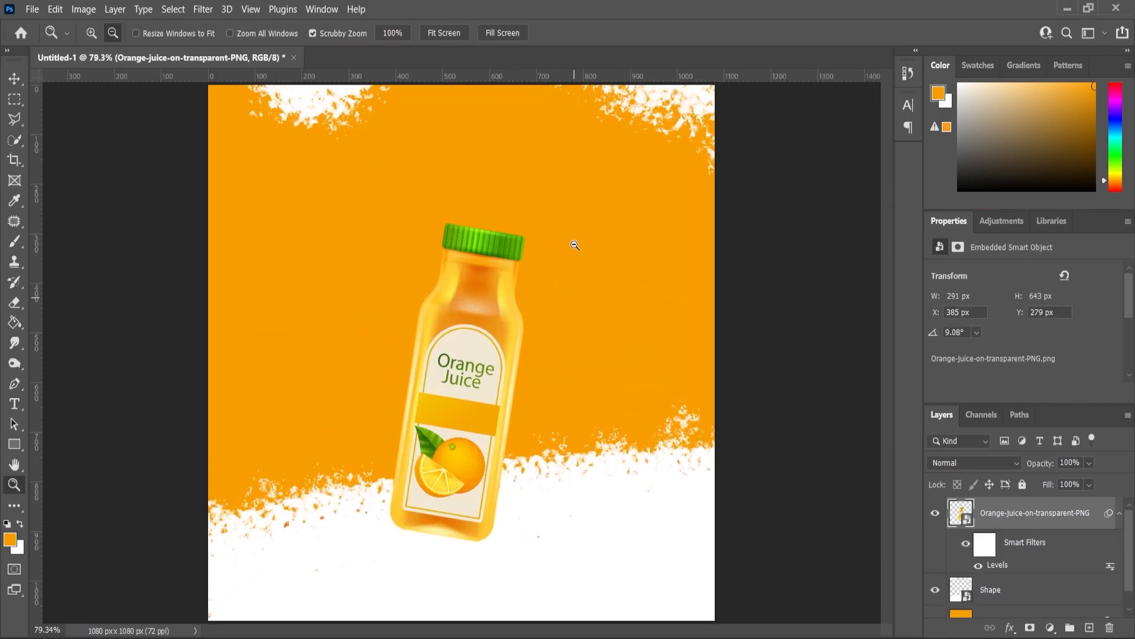
Step: Open Assets.psd and copy the halved orange into the poster, placing it in front of the bottle's lower left edge
key(alt+Tab)
double_click(172, 169)
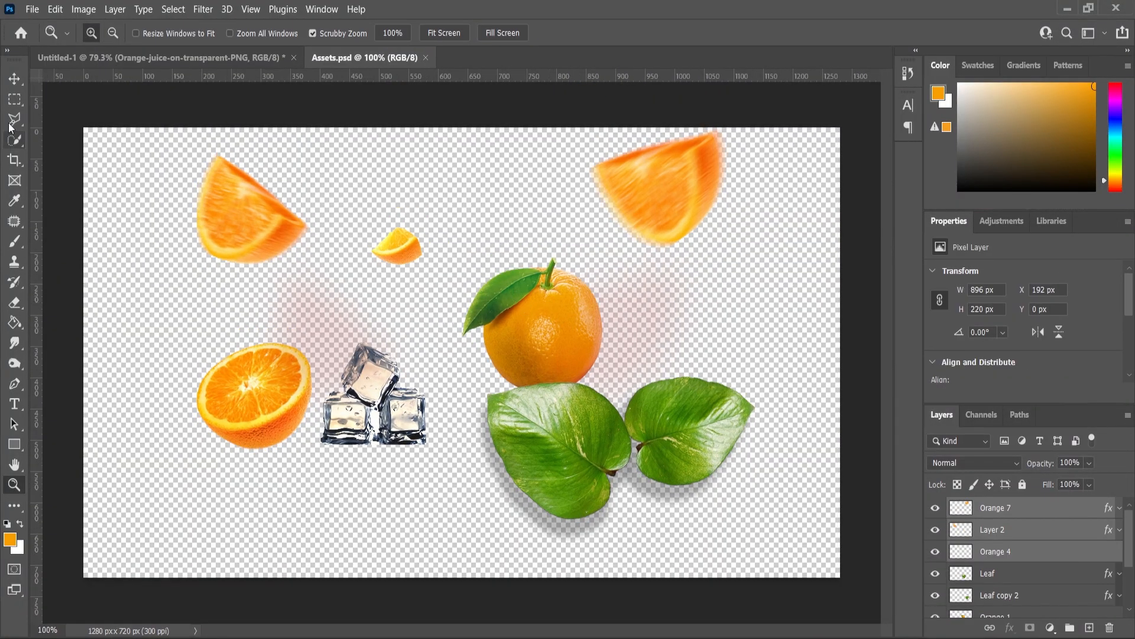
click(15, 79)
click(282, 411)
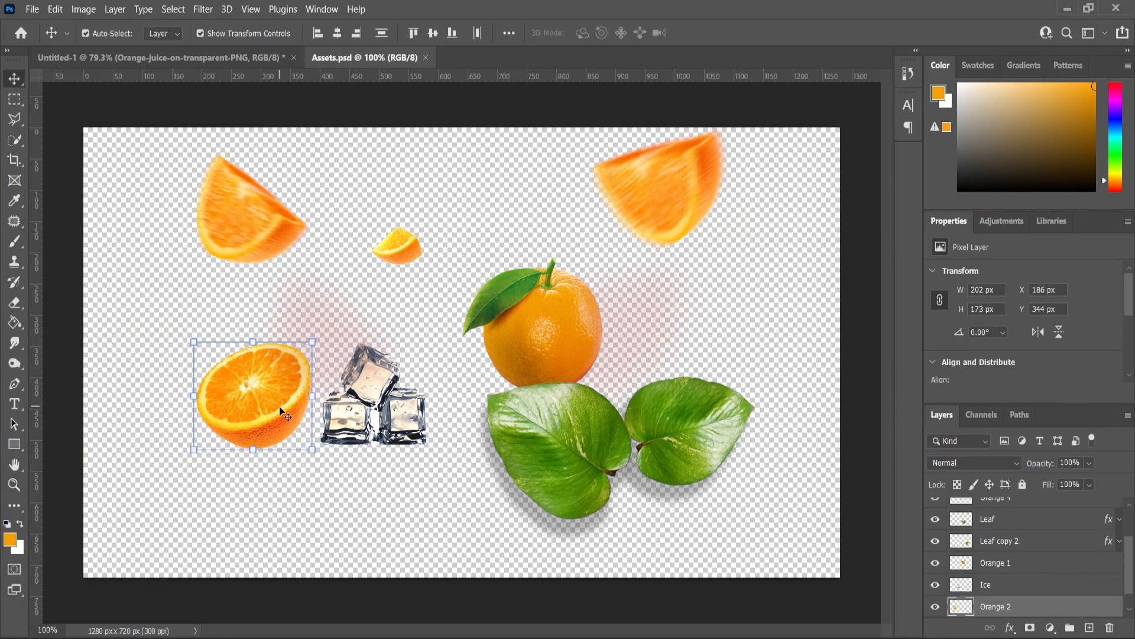
drag(281, 409, 382, 501)
scroll(399, 499, up, 3)
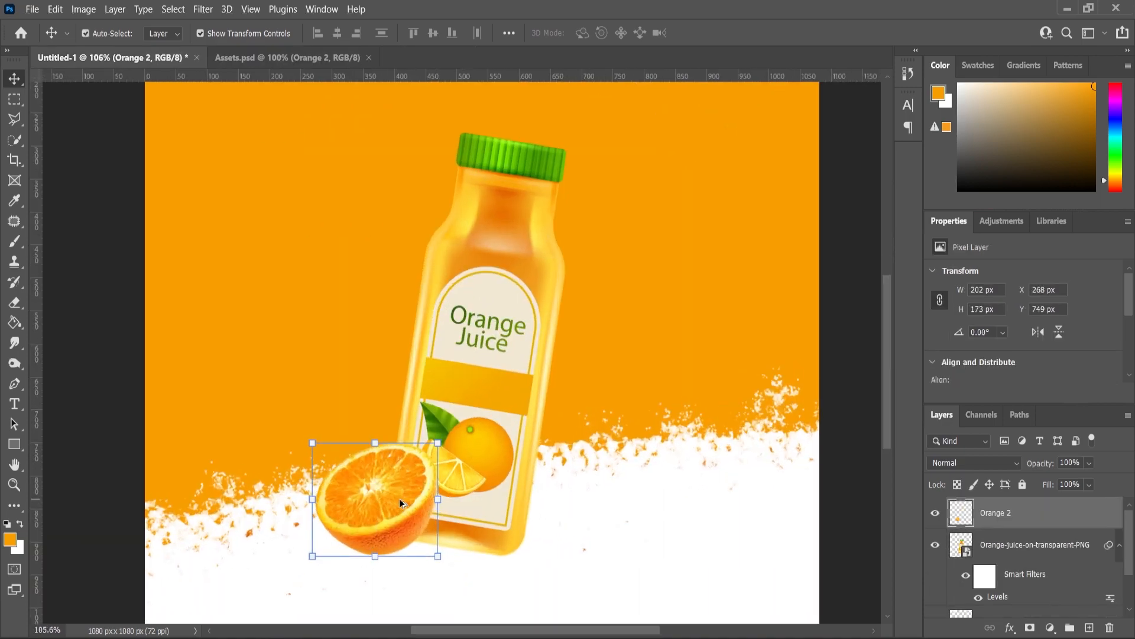
Step: Scale the halved orange down to about 92%
drag(438, 444, 470, 463)
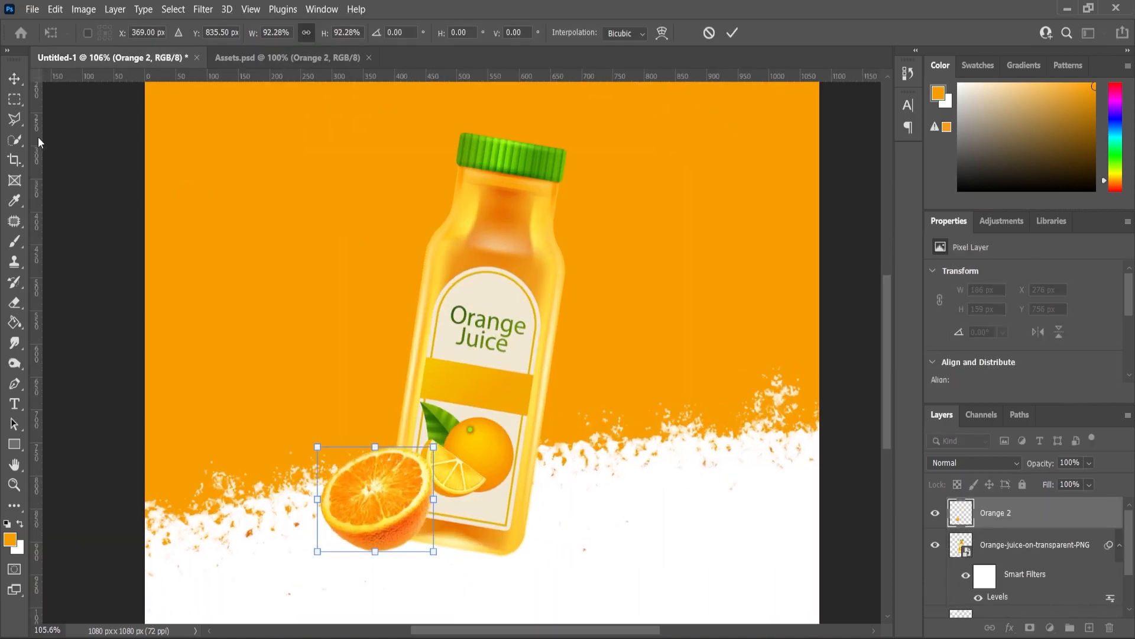
click(10, 82)
scroll(533, 378, down, 3)
scroll(447, 544, up, 5)
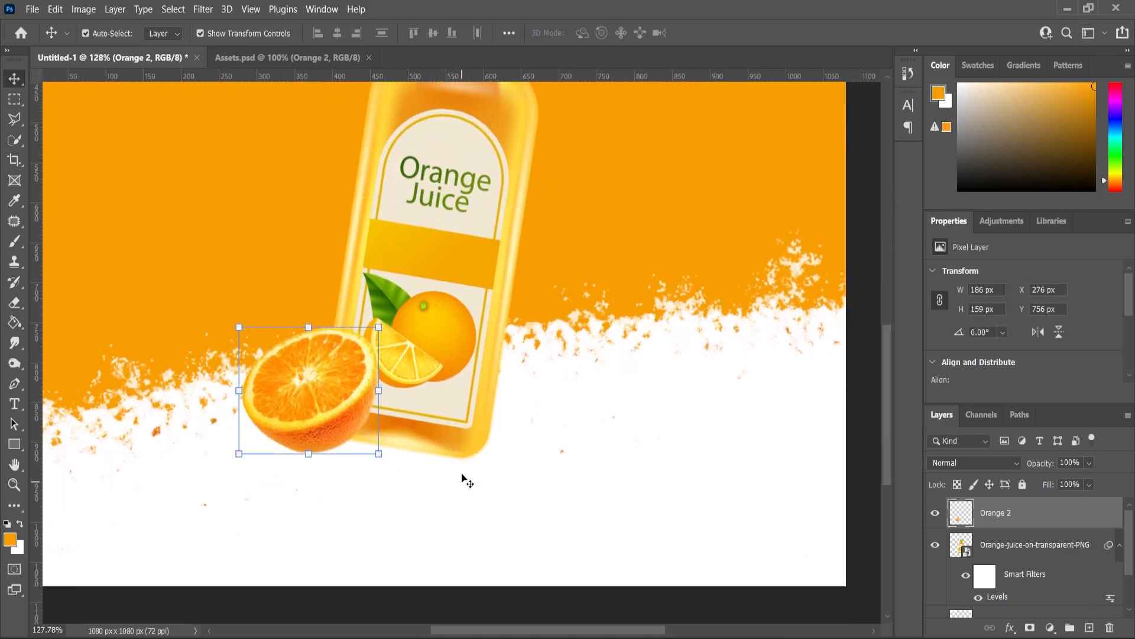
Step: Add a new empty layer directly above the Shape layer, beneath the bottle
click(1052, 545)
scroll(1095, 591, down, 3)
click(1007, 576)
click(1089, 628)
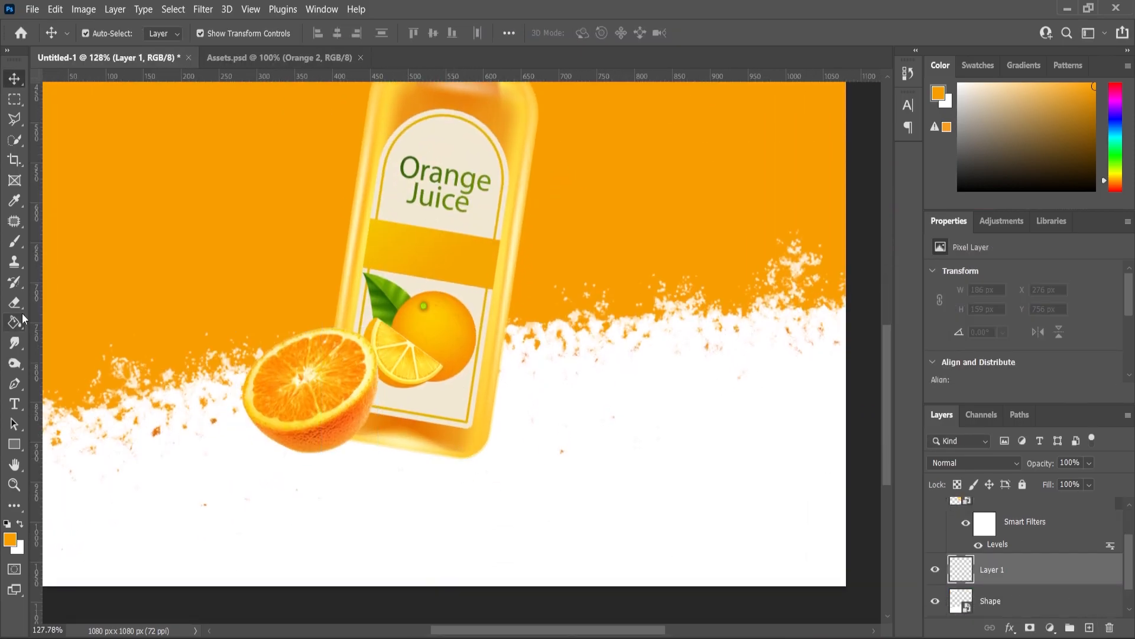
Step: Set the foreground colour to black (000000) and brush a soft, flat shadow beneath the bottle and halved orange
click(16, 242)
click(14, 506)
click(20, 524)
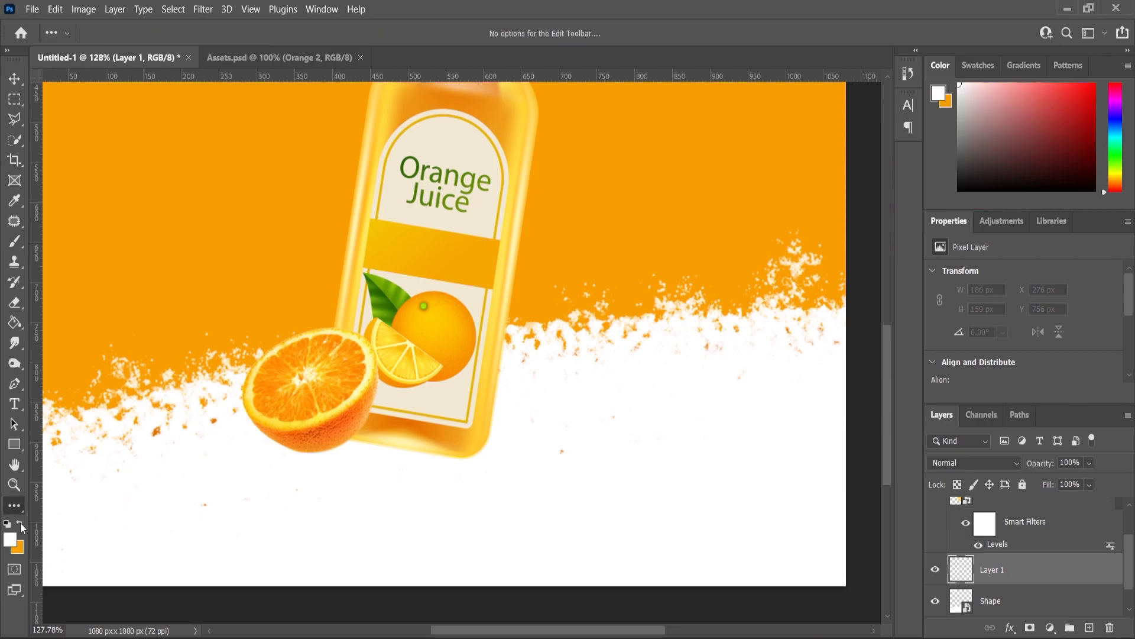
click(12, 539)
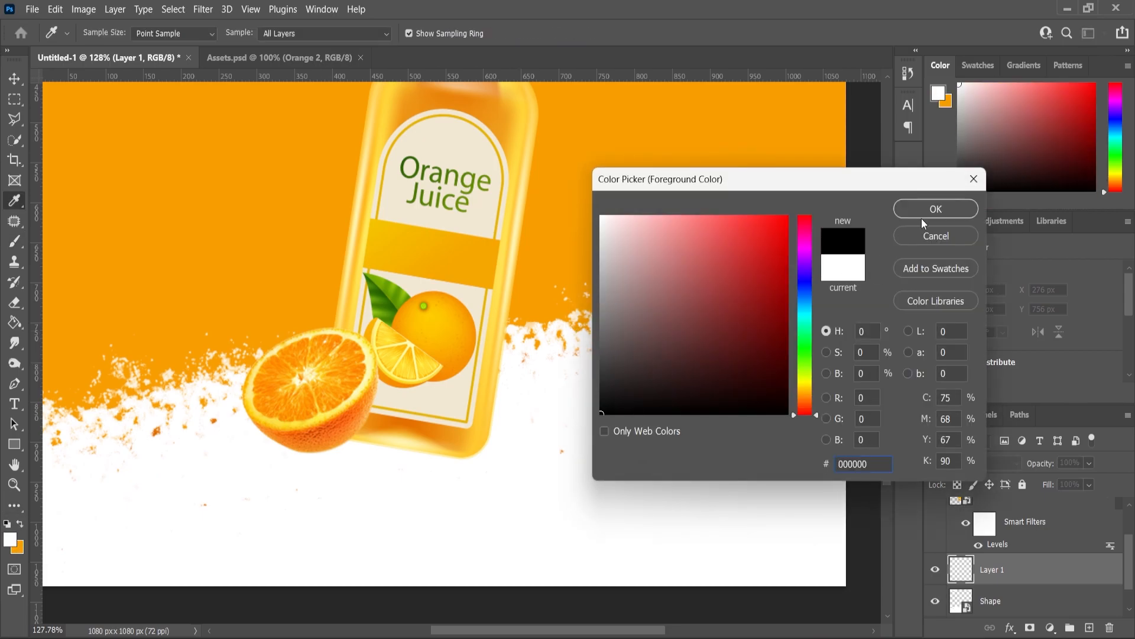
click(924, 212)
click(15, 242)
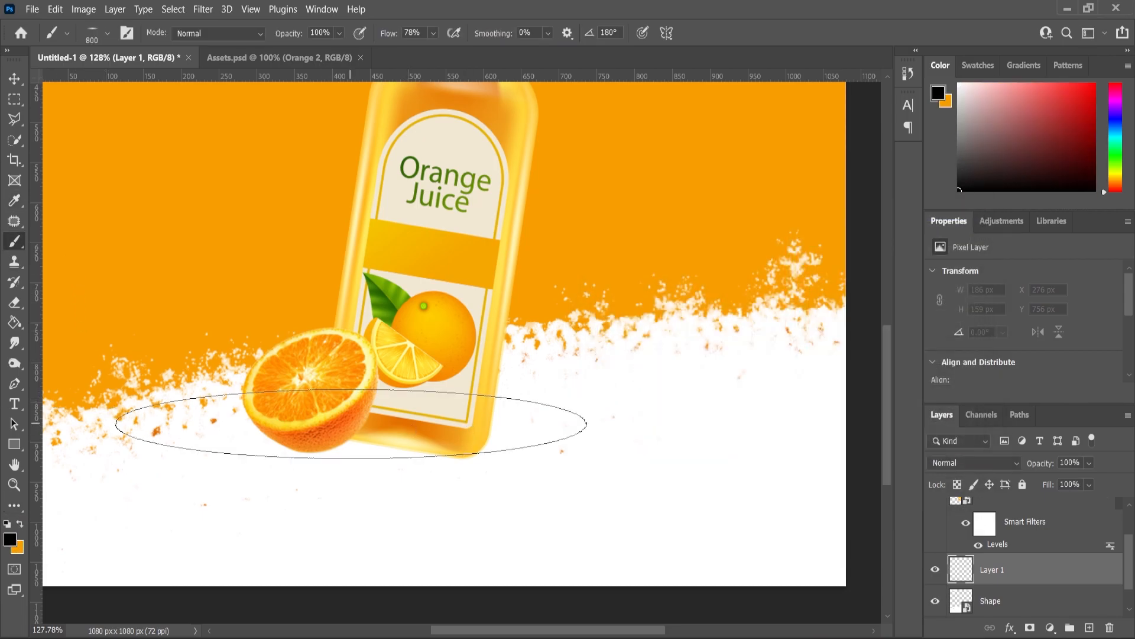
mouse_move(391, 438)
mouse_down()
mouse_move(598, 459)
mouse_move(484, 473)
mouse_move(383, 446)
mouse_move(331, 449)
mouse_up()
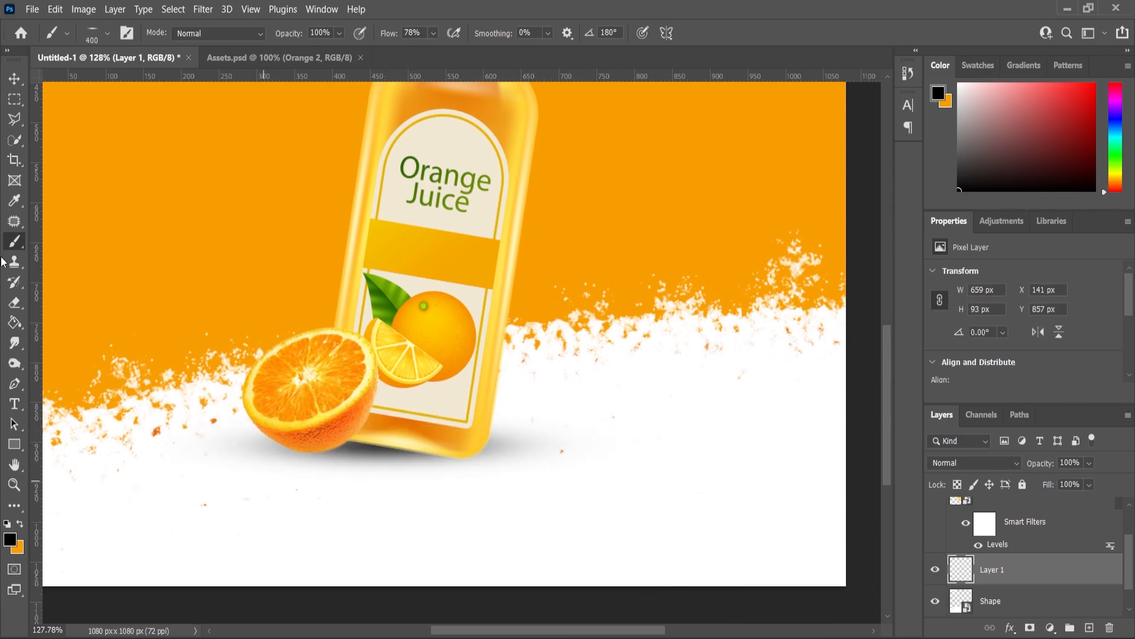
Step: Flatten the shadow to about 83% of its height and lower its layer opacity to 74%
key(ctrl+t)
mouse_move(386, 412)
mouse_down()
mouse_move(396, 454)
mouse_move(380, 477)
mouse_move(380, 419)
mouse_up()
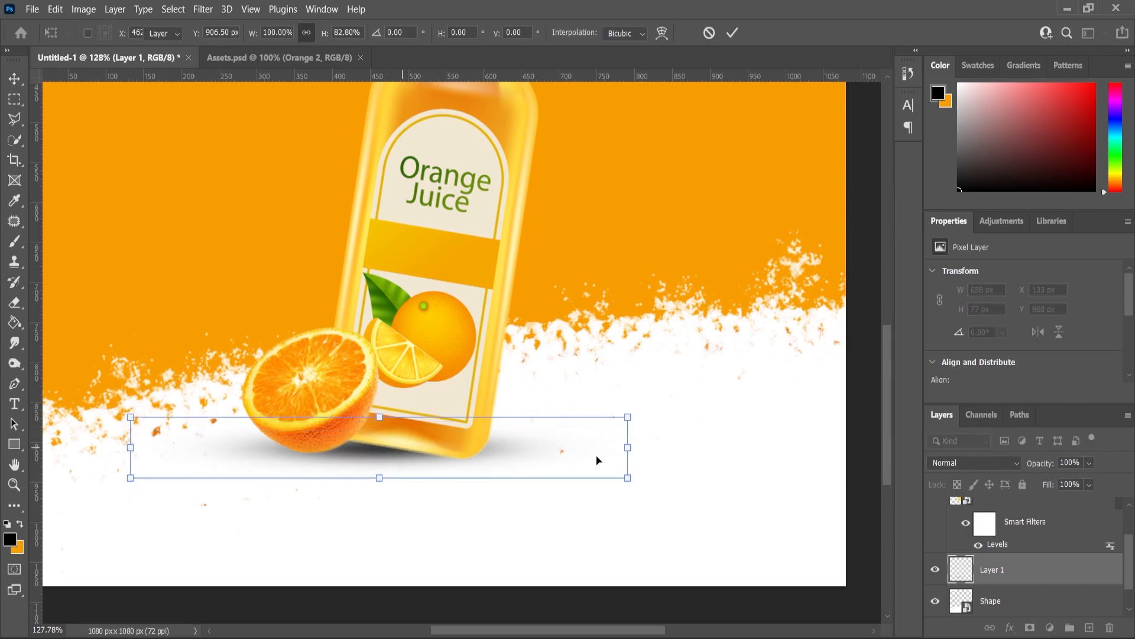
key(Return)
drag(1091, 477, 1079, 485)
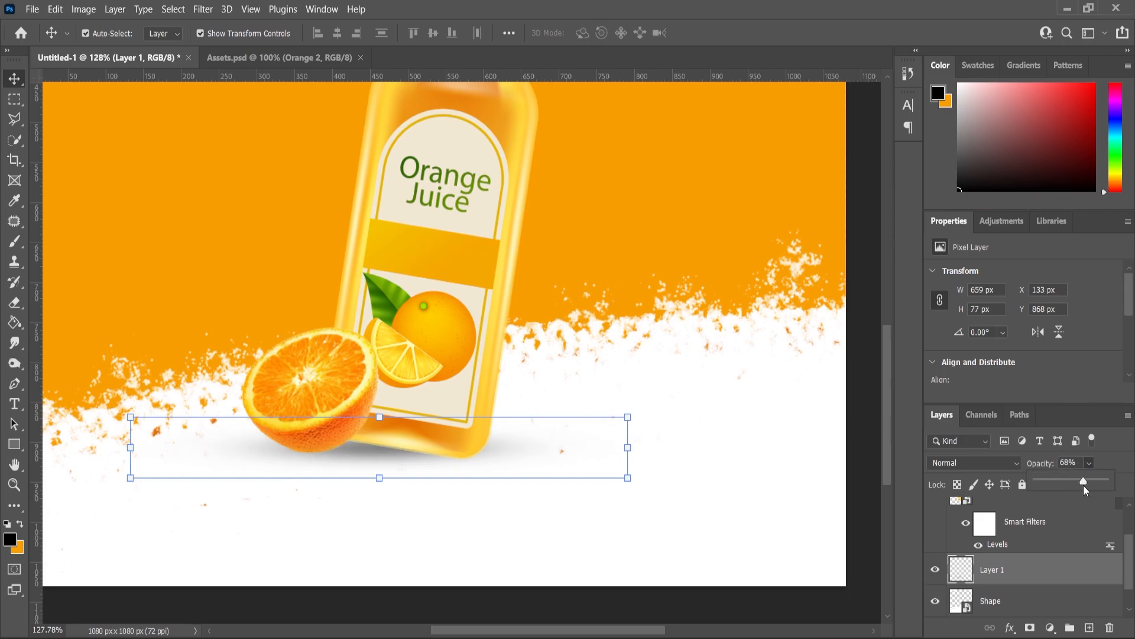
Step: Stretch the shadow on both sides to a width of about 716 px
scroll(441, 447, down, 3)
scroll(508, 455, up, 1)
mouse_move(576, 442)
mouse_down()
mouse_move(606, 449)
mouse_move(594, 447)
mouse_up()
drag(193, 445, 178, 444)
key(Return)
Step: Nudge the shadow slightly to the left and set its layer opacity to 93%
click(1089, 463)
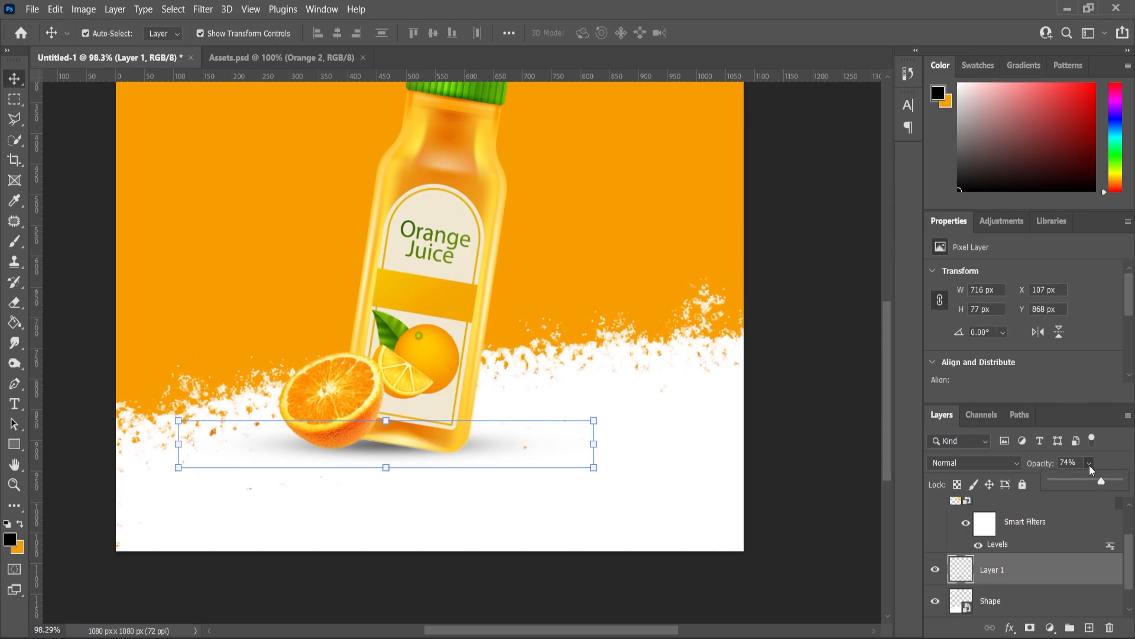
drag(1120, 485, 1122, 483)
scroll(613, 472, down, 2)
click(753, 518)
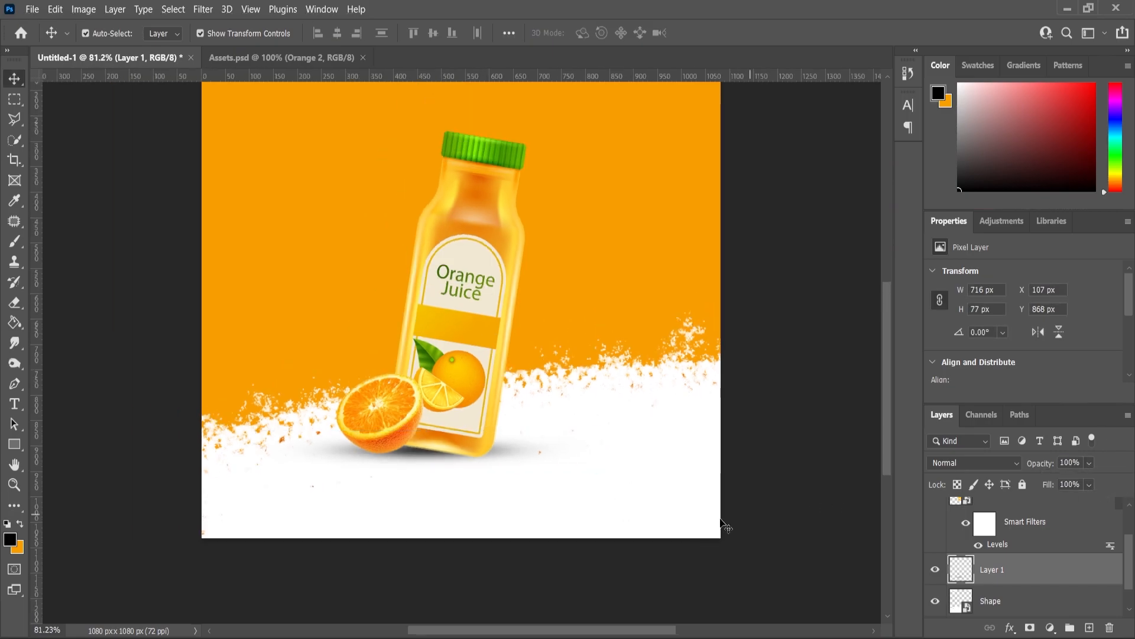
scroll(435, 472, up, 6)
drag(410, 440, 405, 443)
click(13, 484)
alt+click(579, 437)
scroll(579, 437, up, 2)
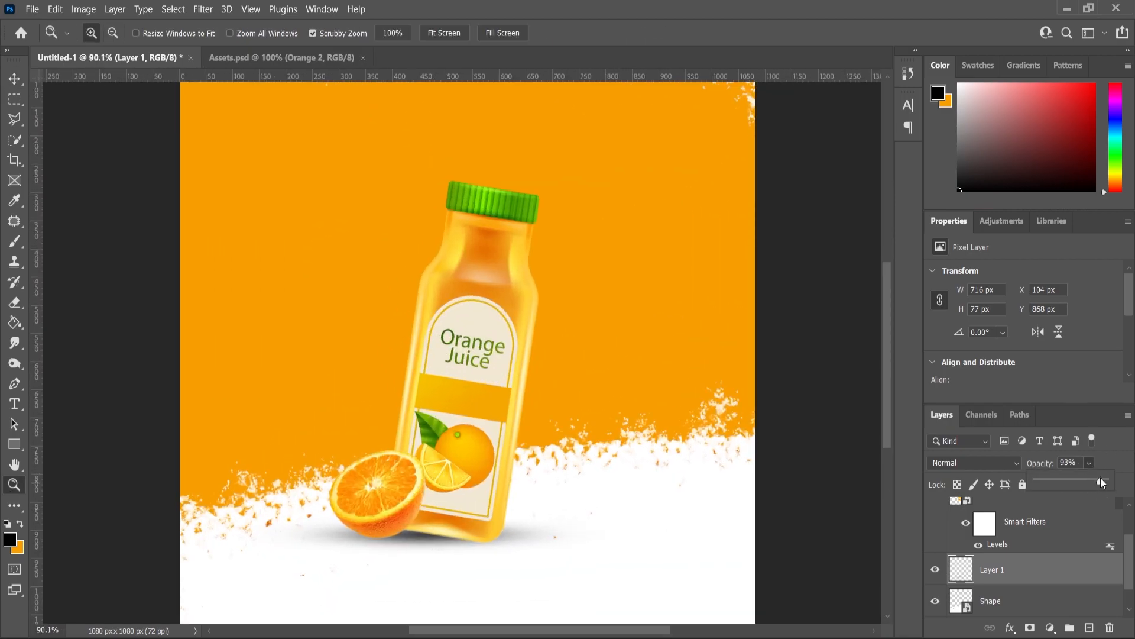
Step: Copy the larger leaf from Assets.psd into the poster, directly above the Shape layer and behind the bottle
click(283, 57)
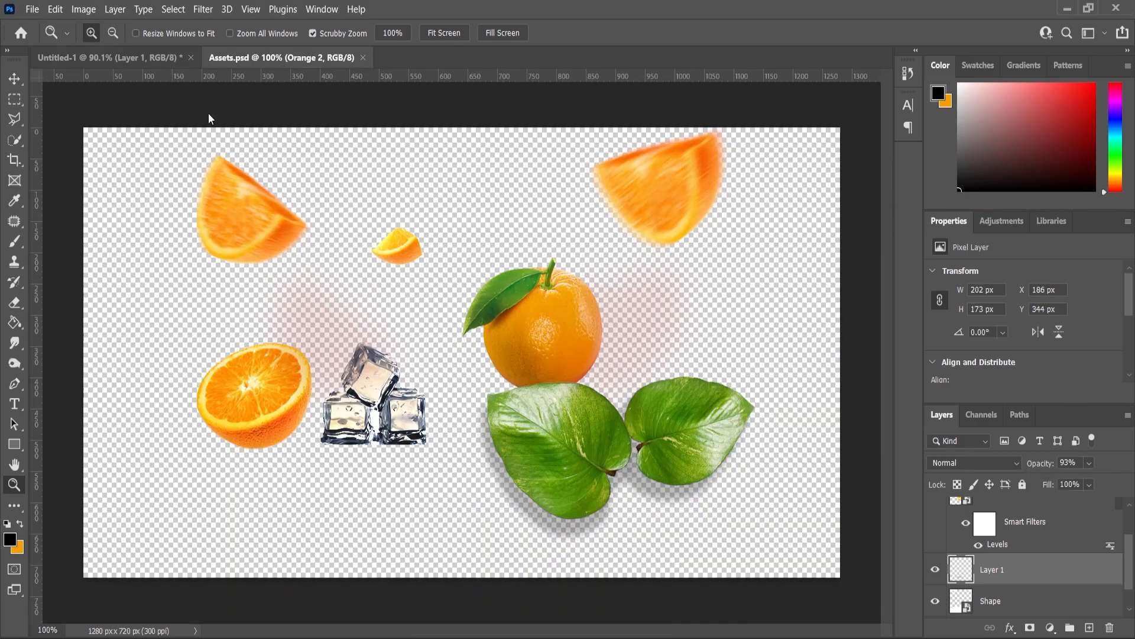
key(v)
click(600, 456)
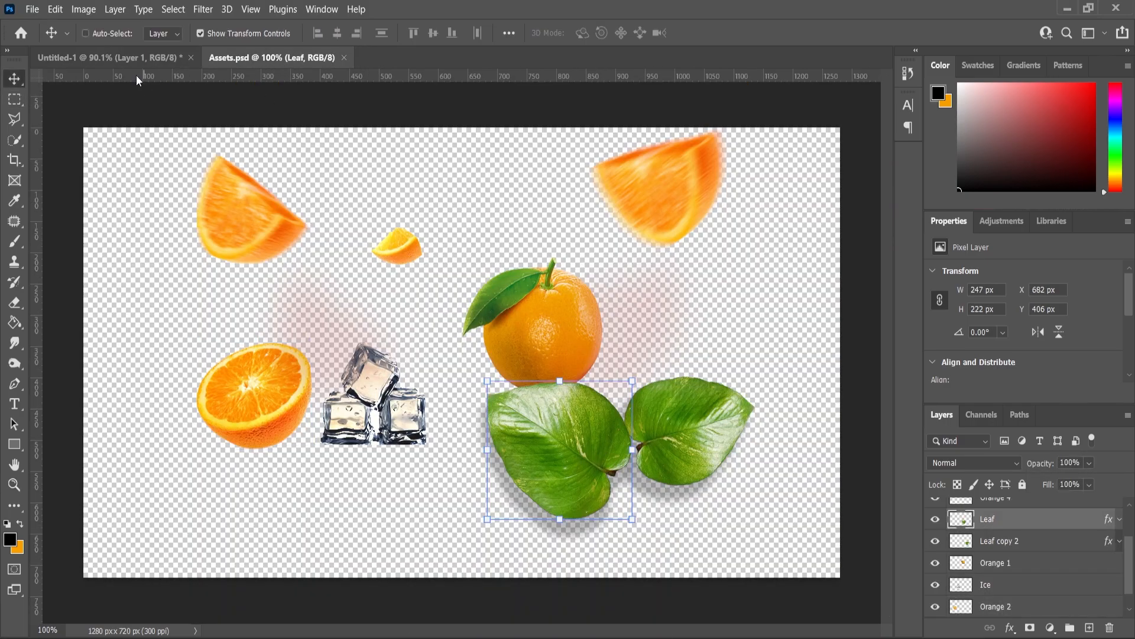
click(132, 58)
ctrl+click(500, 423)
scroll(1015, 603, down, 1)
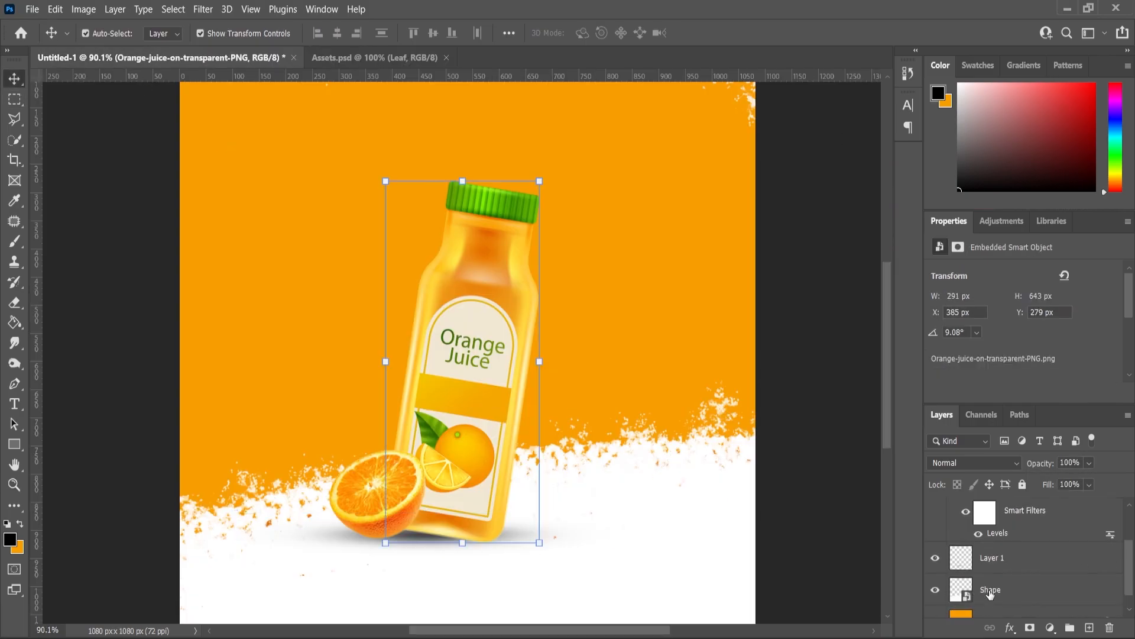
click(992, 591)
key(ctrl+v)
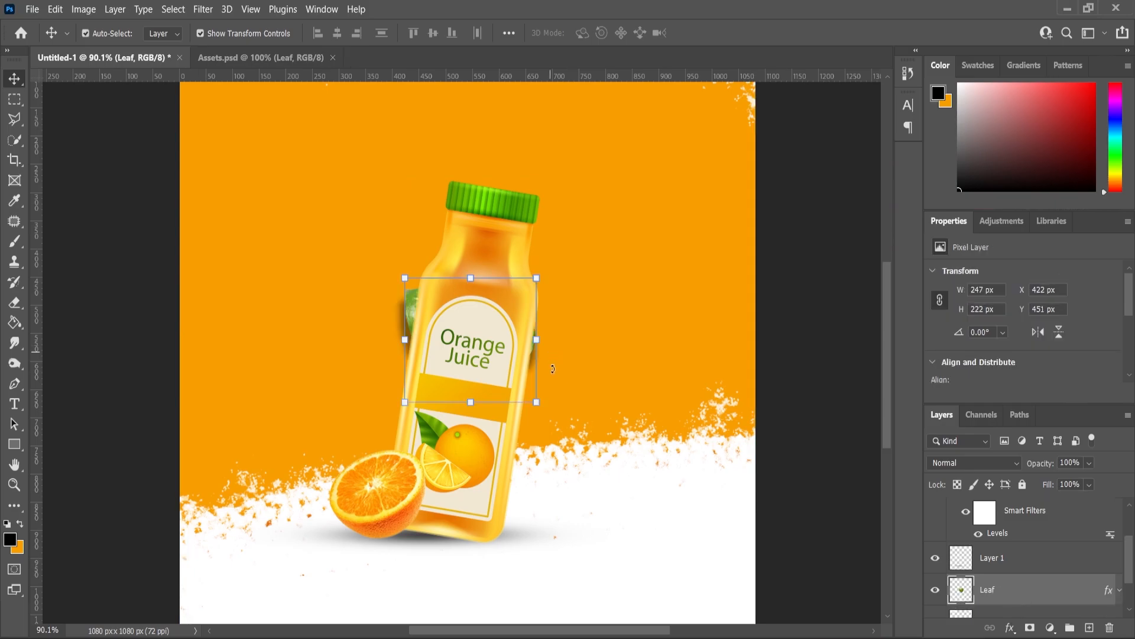
Step: Scale the leaf to about 80% and position it left of the bottle, behind the halved orange
drag(409, 311, 310, 364)
drag(438, 343, 427, 358)
drag(377, 402, 370, 417)
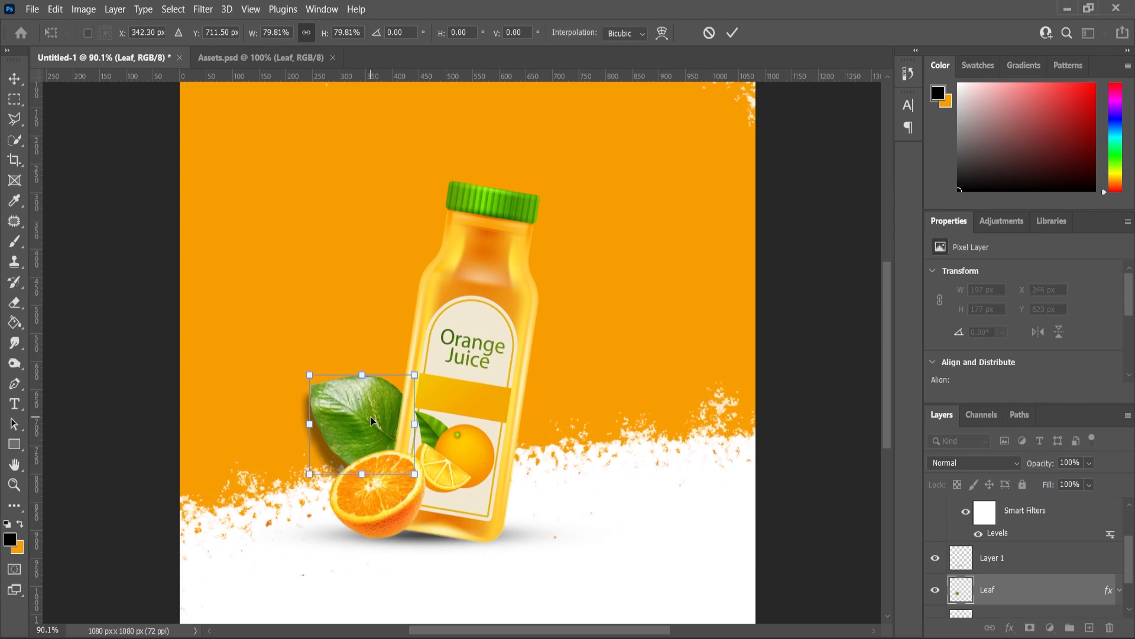
Step: Copy the smaller leaf, Leaf copy 2, from Assets.psd into the poster behind the bottle
click(319, 58)
click(693, 430)
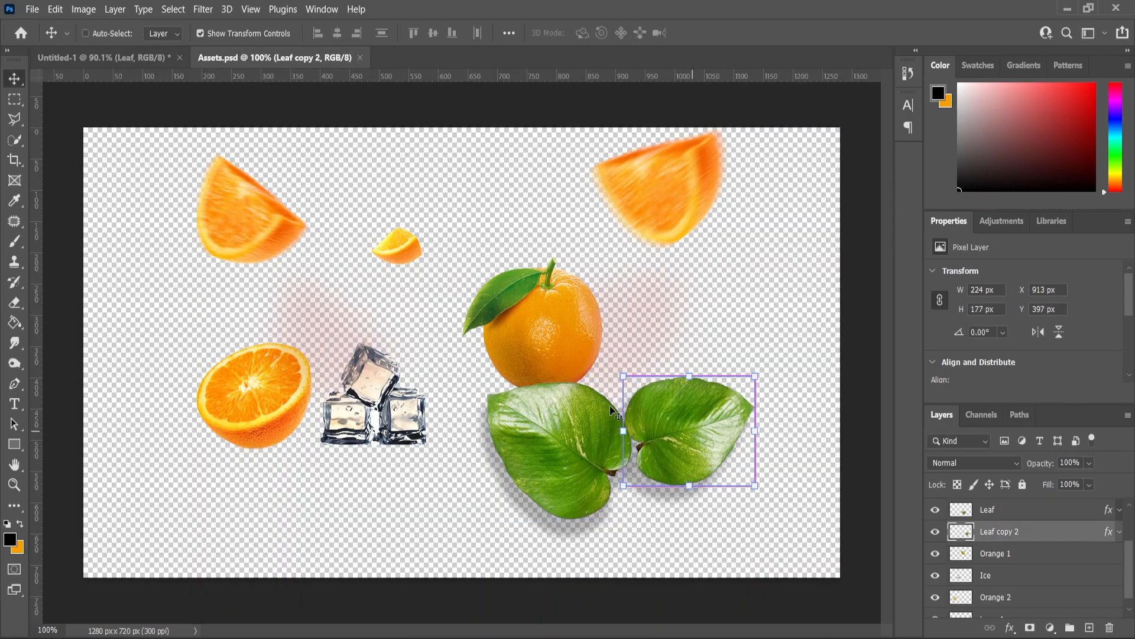
drag(131, 60, 548, 399)
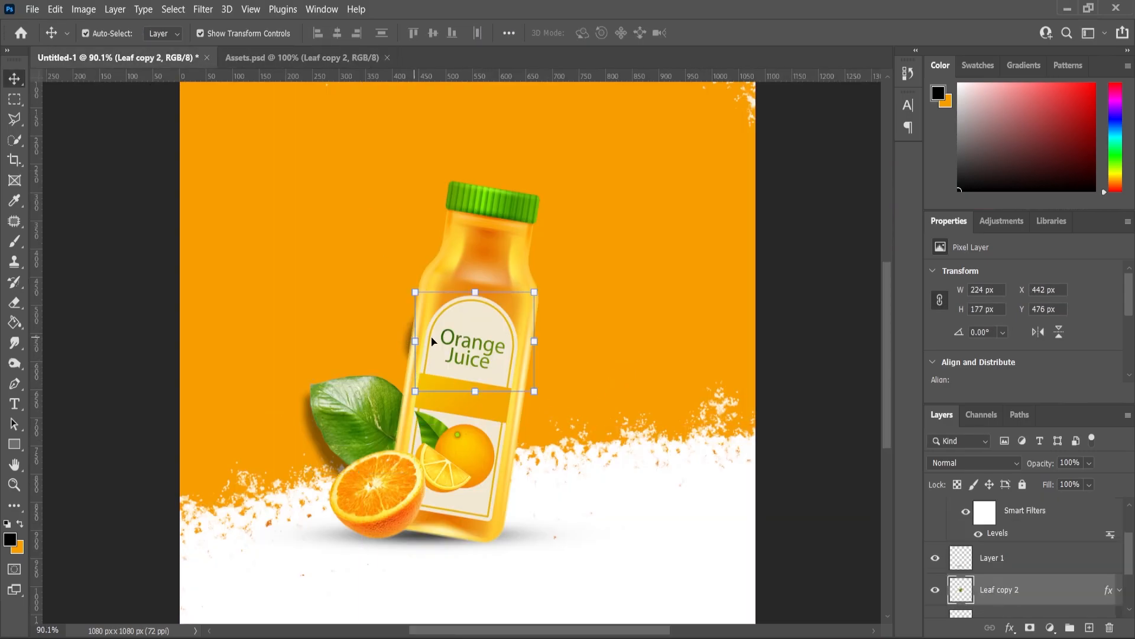
Step: Shrink the smaller leaf and position it behind the bottle's lower right edge
drag(471, 340, 541, 452)
key(ctrl+t)
drag(609, 405, 605, 407)
drag(554, 455, 551, 475)
click(14, 485)
drag(510, 333, 476, 331)
Step: Copy the ice cubes from Assets.psd into the poster, placing the layer between the halved orange and the bottle
click(299, 58)
key(v)
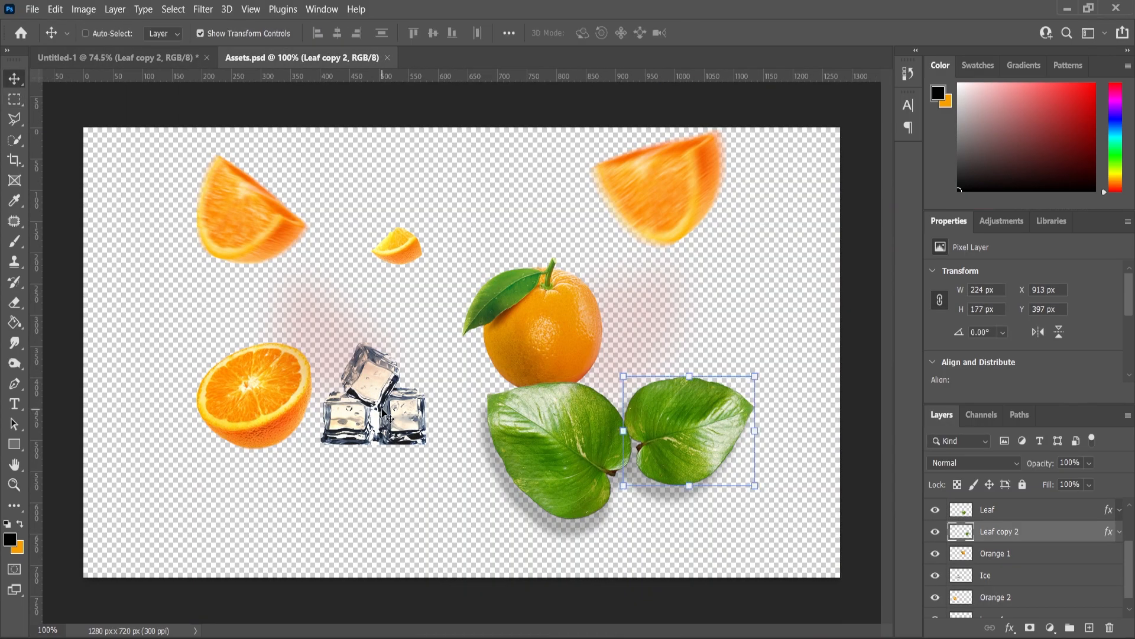
click(391, 407)
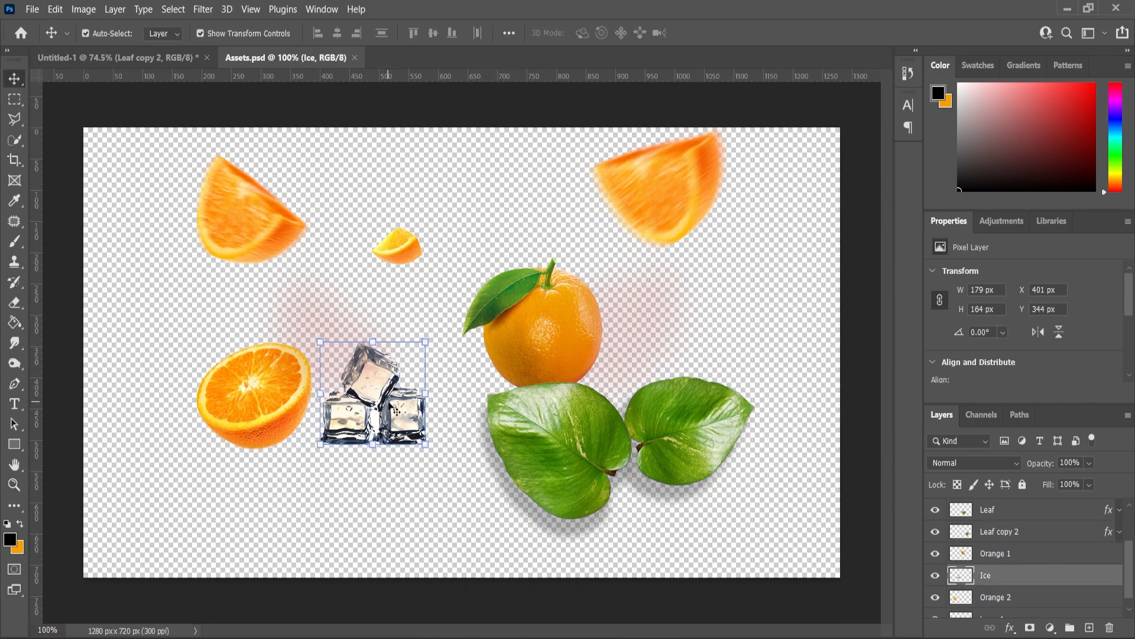
key(ctrl+c)
click(92, 62)
key(ctrl+v)
key(ctrl+bracketright)
key(ctrl+bracketright)
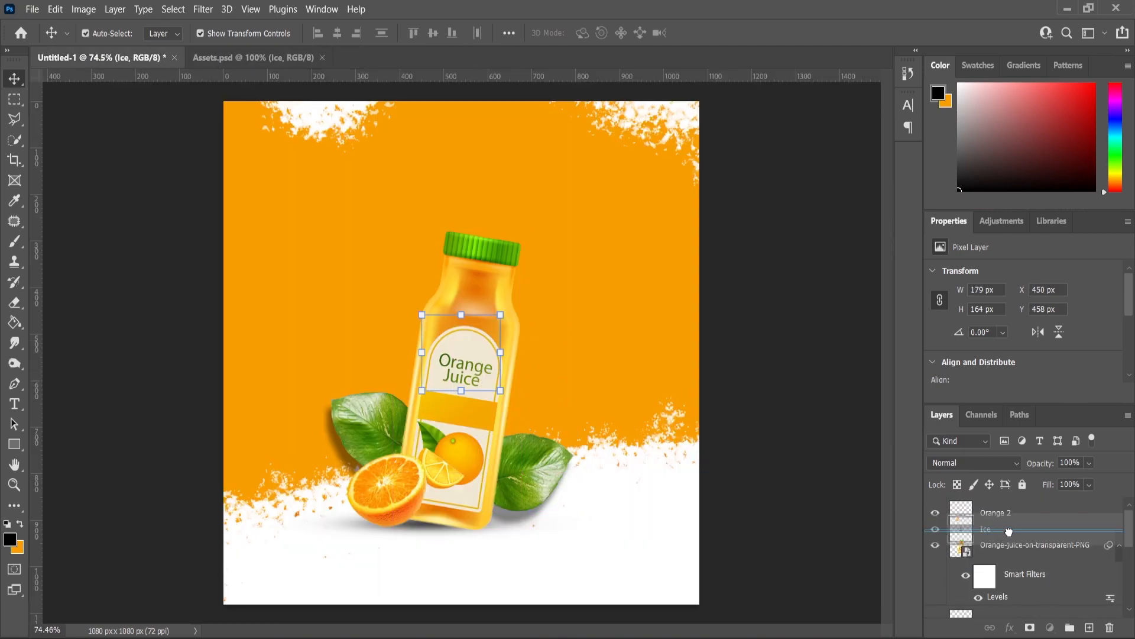
Step: Position the ice cubes in front of the bottle's base and enlarge them to about 117%
drag(466, 367, 445, 491)
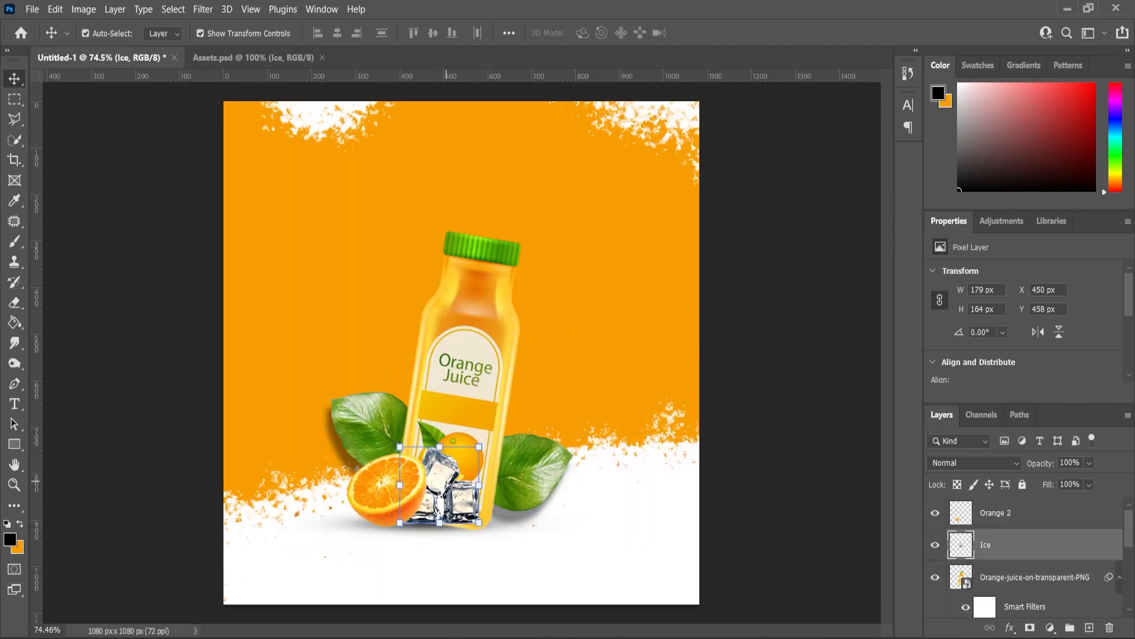
scroll(449, 491, up, 2)
drag(489, 434, 498, 425)
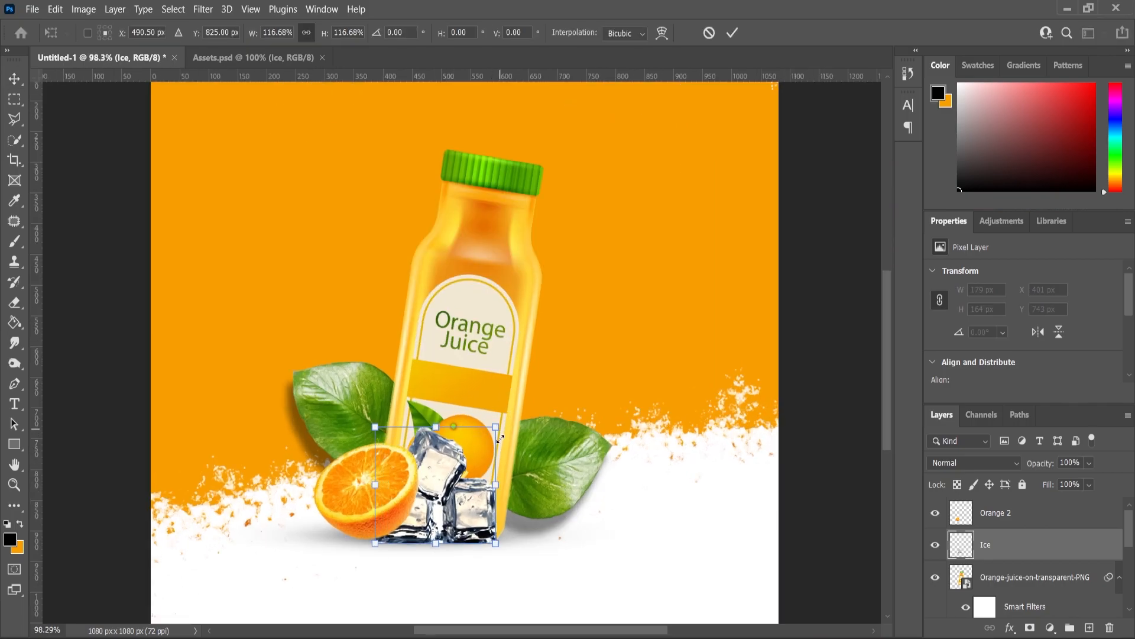
drag(440, 497, 462, 498)
Step: Move the Ice layer above the Orange 2 layer and shift the halved orange slightly left
drag(1006, 548, 1004, 500)
scroll(441, 523, up, 3)
click(327, 498)
drag(327, 498, 300, 500)
Step: Shrink the ice cubes slightly and settle them beside the halved orange at the bottle's base
click(510, 513)
drag(510, 514, 494, 516)
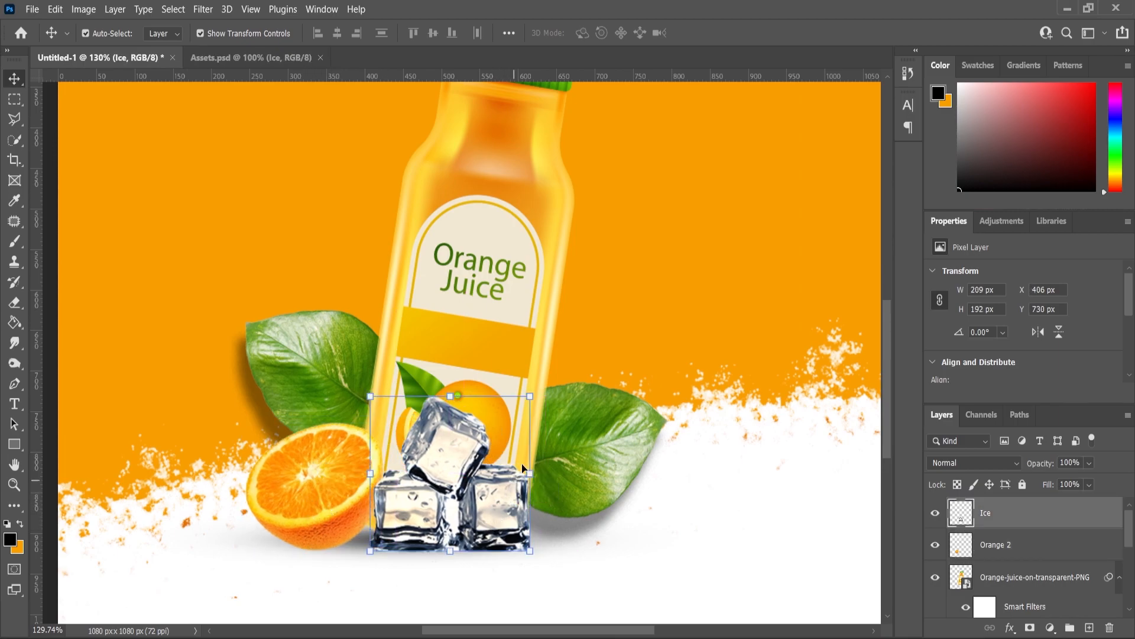
drag(531, 400, 526, 404)
drag(484, 522, 516, 559)
Step: Draw an orange button shape about 261 × 58 px with fully rounded corners below the bottle
key(z)
drag(358, 444, 524, 483)
click(978, 335)
click(938, 383)
scroll(988, 380, down, 4)
drag(959, 319, 1023, 335)
Step: Centre the rounded button horizontally on the canvas and place it directly beneath the ice cubes
click(14, 79)
key(ctrl+a)
click(337, 33)
key(ctrl+d)
scroll(572, 316, down, 3)
scroll(491, 415, up, 2)
click(490, 433)
drag(490, 409, 523, 420)
scroll(541, 421, down, 2)
scroll(523, 423, up, 3)
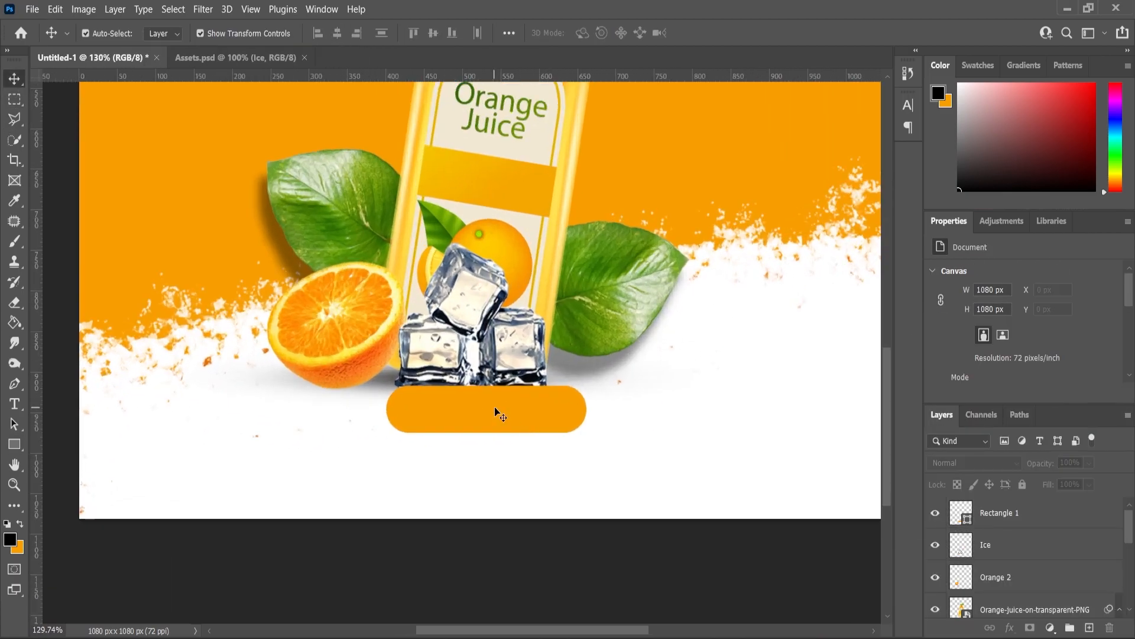
Step: Add the text "Order Now" in white Poppins Medium near the button
key(t)
click(290, 473)
text(Order Now)
key(ctrl+a)
text(Poppins)
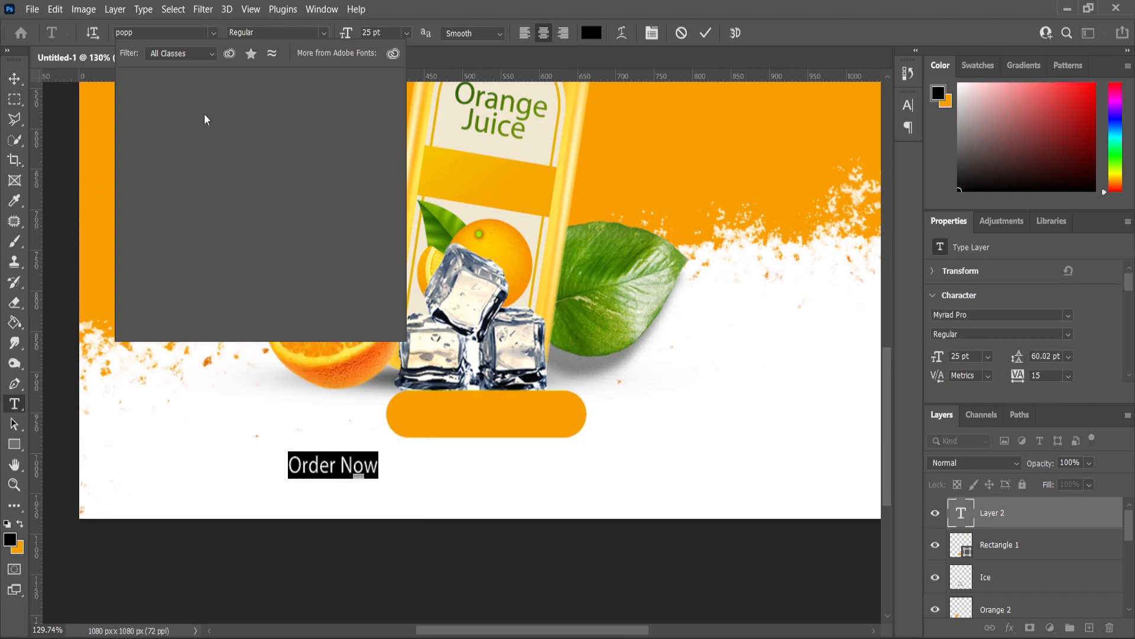
click(207, 202)
click(7, 544)
drag(610, 223, 589, 203)
click(966, 208)
Step: Place the Order Now text on the orange button and enlarge it to about 140%
click(15, 79)
drag(334, 468, 488, 428)
scroll(502, 424, up, 2)
key(ctrl+t)
drag(541, 401, 557, 392)
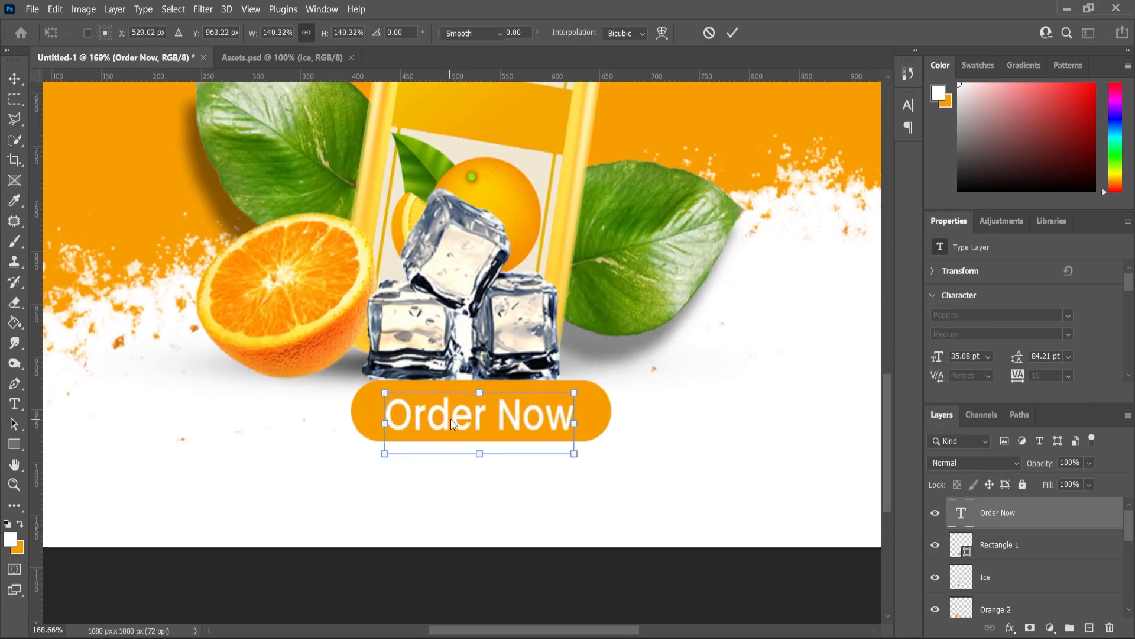
Step: Set the Order Now text's font weight to SemiBold
click(14, 403)
click(450, 419)
key(ctrl+a)
click(324, 33)
click(272, 172)
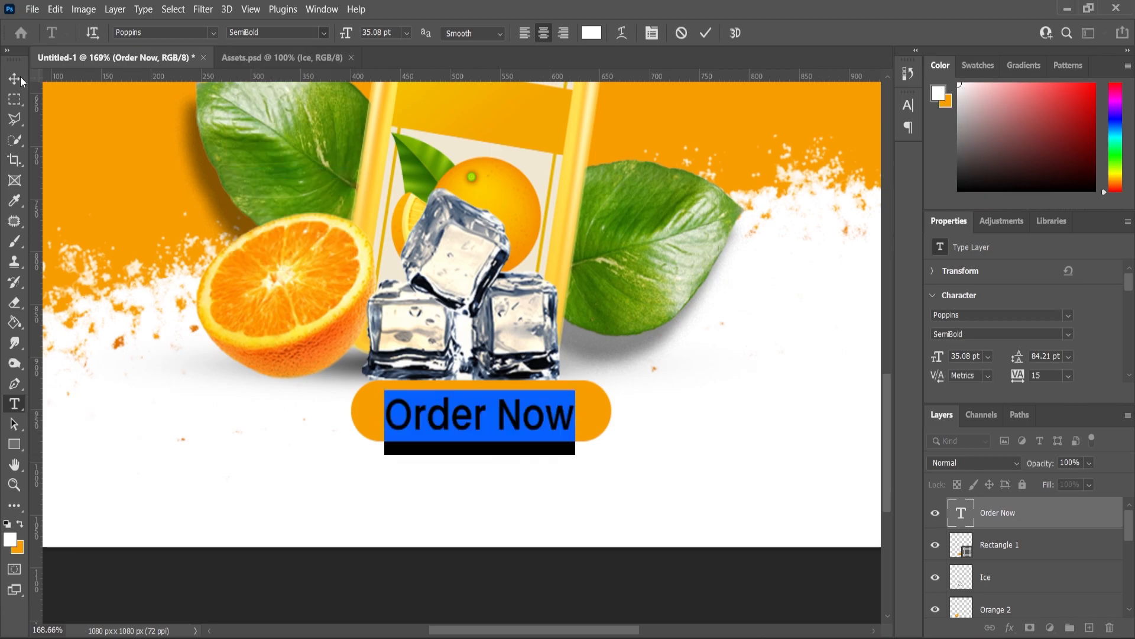
click(16, 79)
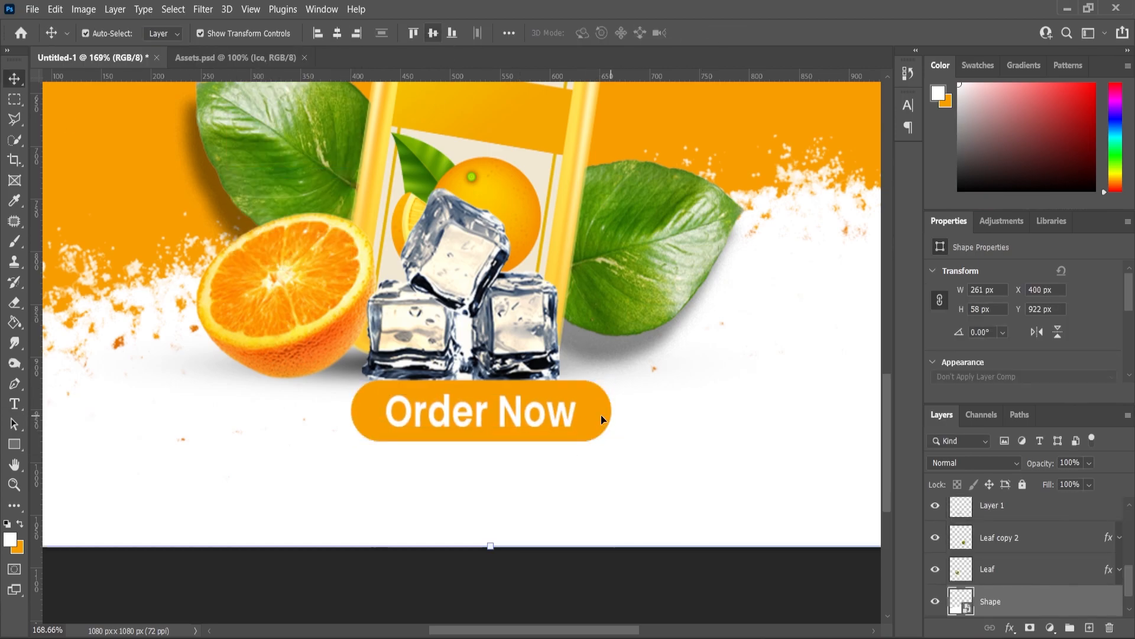
Step: Give the orange button a 2 px white stroke
click(602, 414)
click(979, 369)
click(1041, 349)
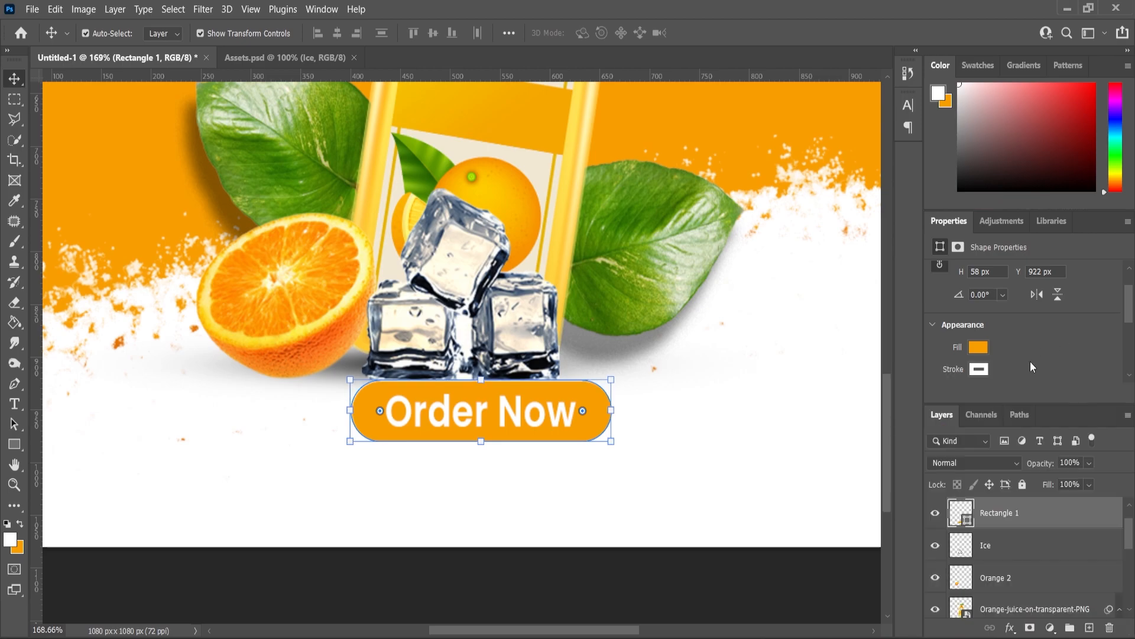
Step: Add a soft drop shadow effect to the orange button
click(1010, 627)
click(1047, 617)
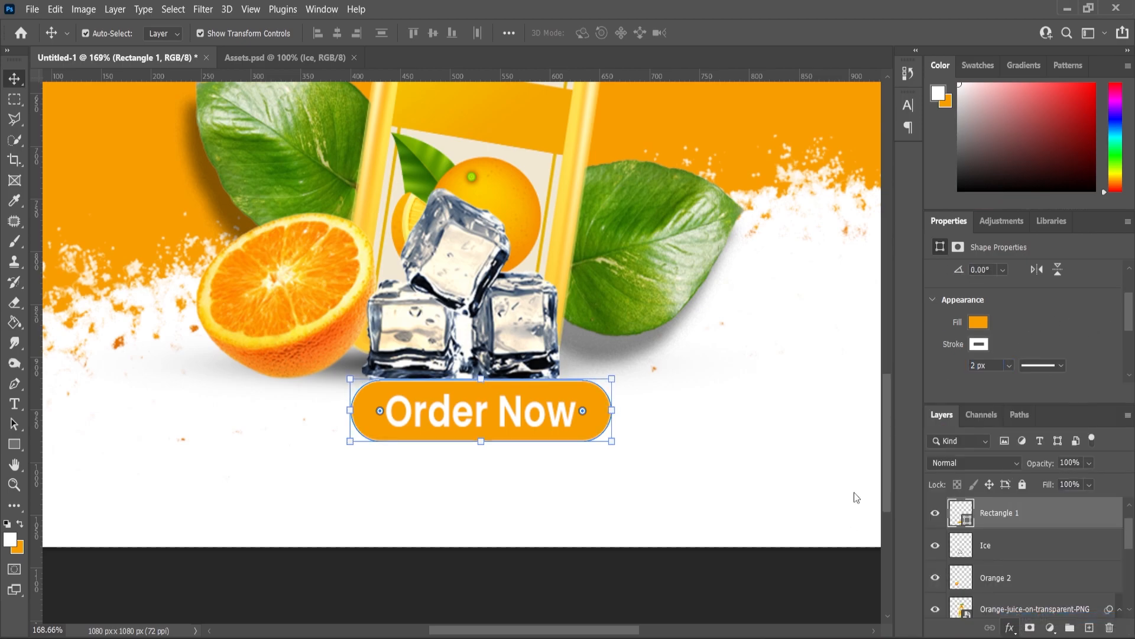
drag(868, 346, 862, 346)
drag(821, 423, 820, 424)
click(1057, 293)
scroll(612, 296, down, 3)
Step: Shift the bottle, ice cubes, halved orange and leaves together slightly right over the Order Now button
click(623, 504)
scroll(592, 509, down, 2)
scroll(467, 538, up, 1)
click(465, 485)
shift+click(466, 384)
shift+click(336, 476)
drag(345, 476, 357, 475)
scroll(473, 532, down, 3)
scroll(999, 565, down, 5)
click(992, 557)
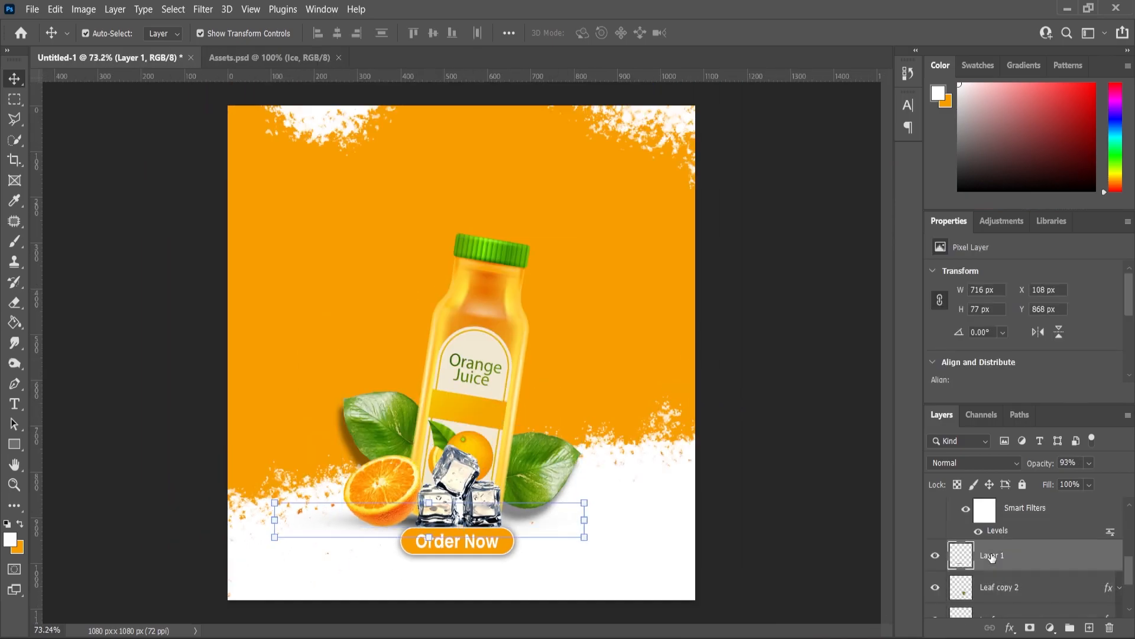
click(645, 518)
scroll(510, 491, up, 6)
scroll(452, 497, down, 3)
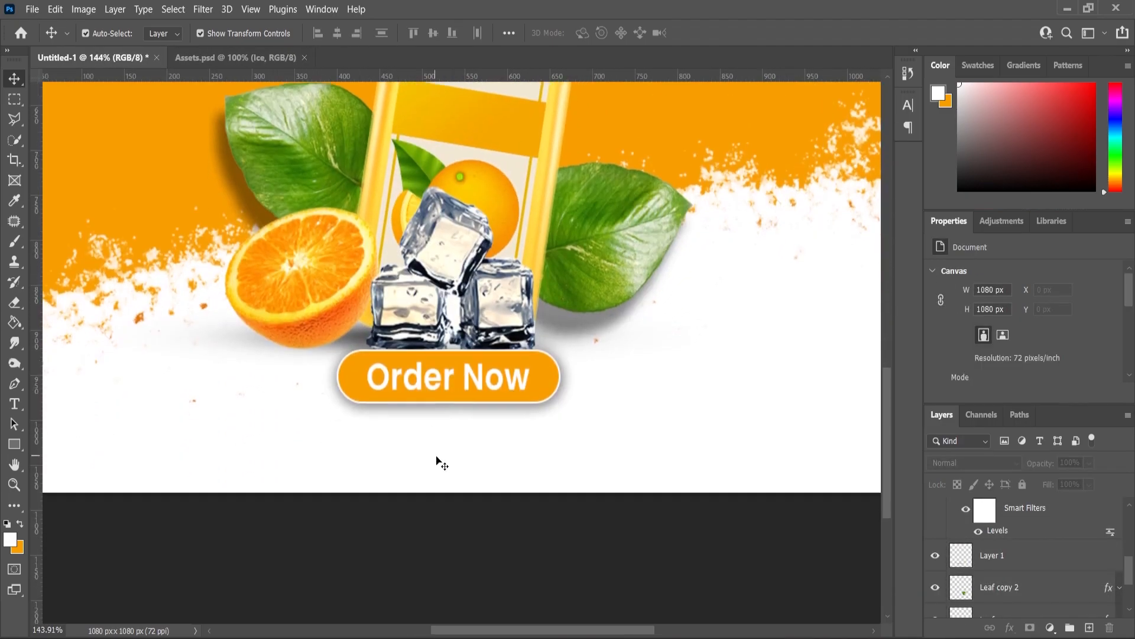
Step: Add the contact phone number as 25 pt Poppins SemiBold text in #373737 near the poster's bottom
click(14, 404)
click(265, 449)
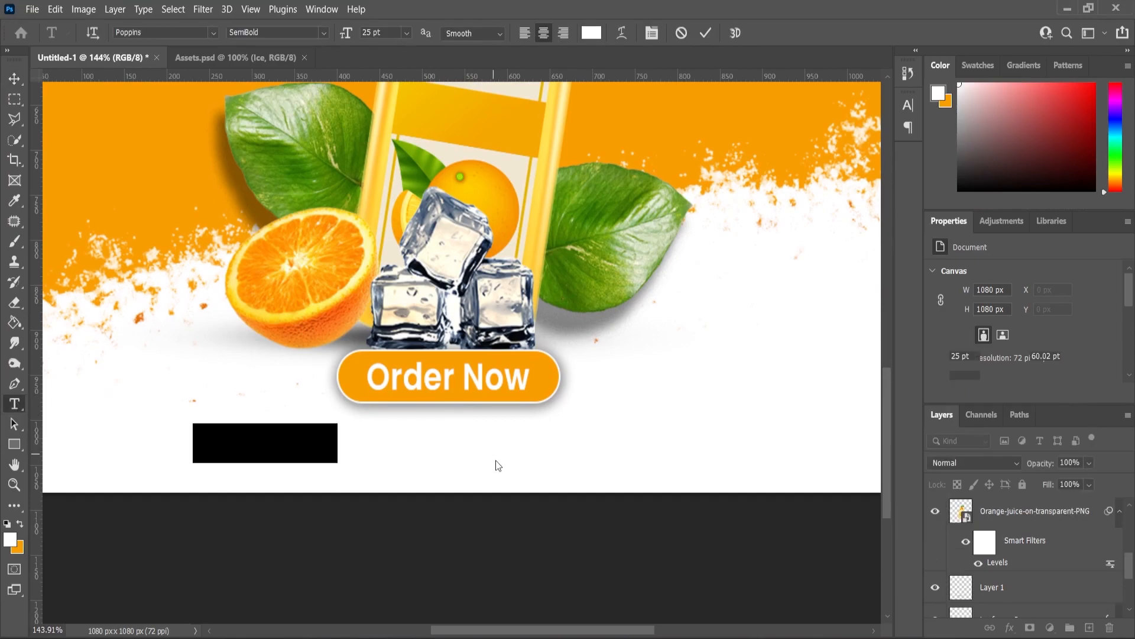
key(BackSpace)
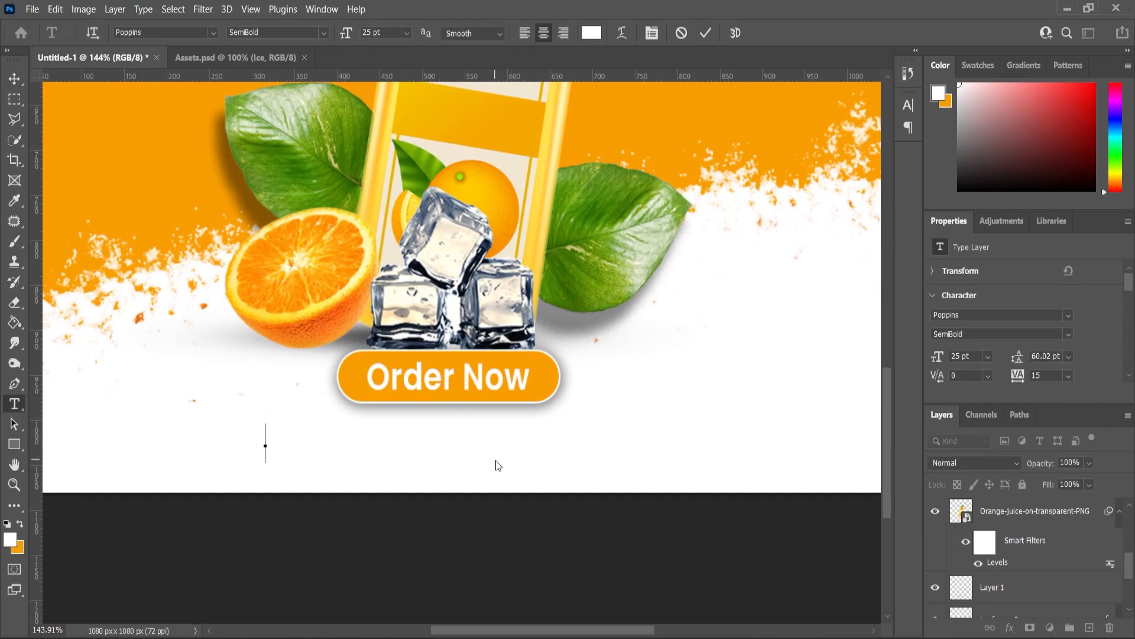
text(www.yourwebsite)
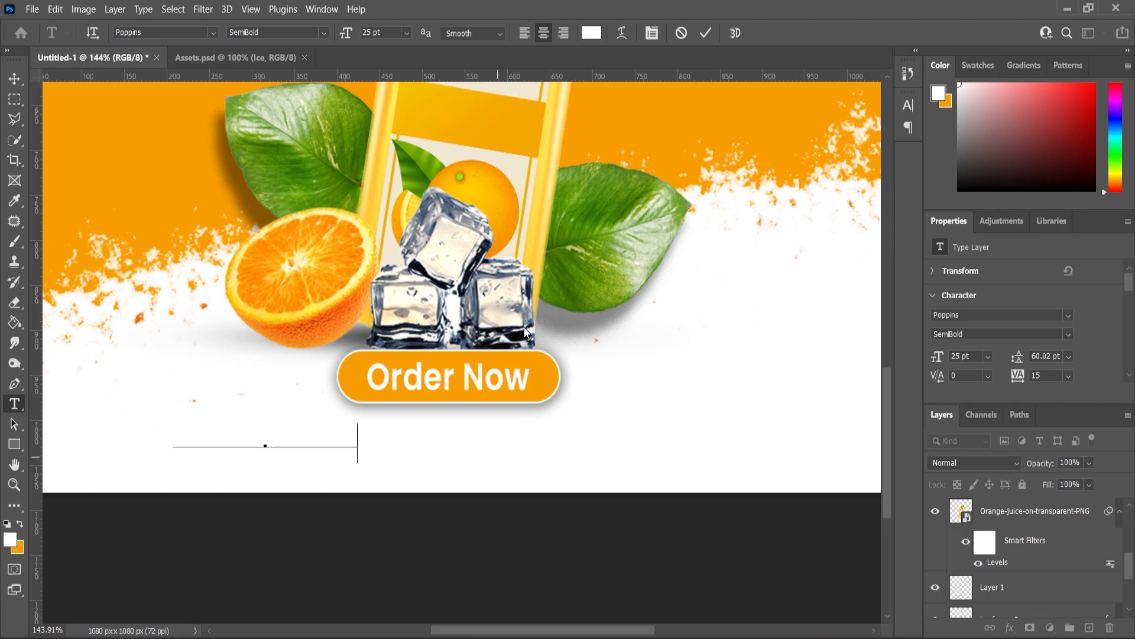
key(ctrl+a)
click(10, 541)
key(ctrl+v)
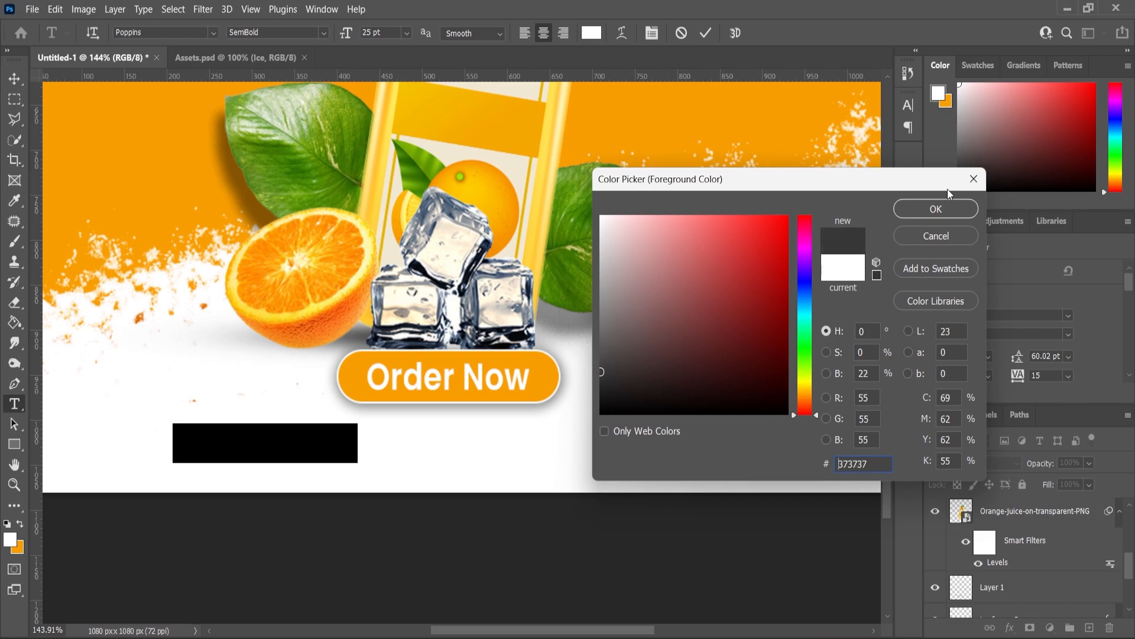
click(944, 216)
click(14, 78)
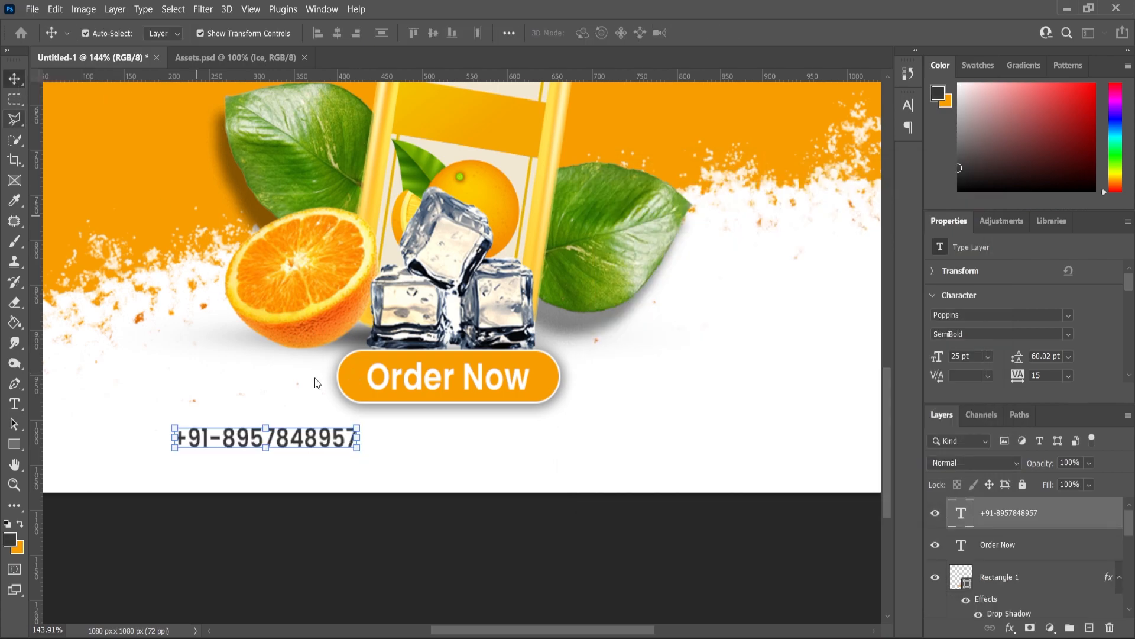
Step: Move the phone number beneath the Order Now button and scale it to about 88%
drag(303, 445, 486, 448)
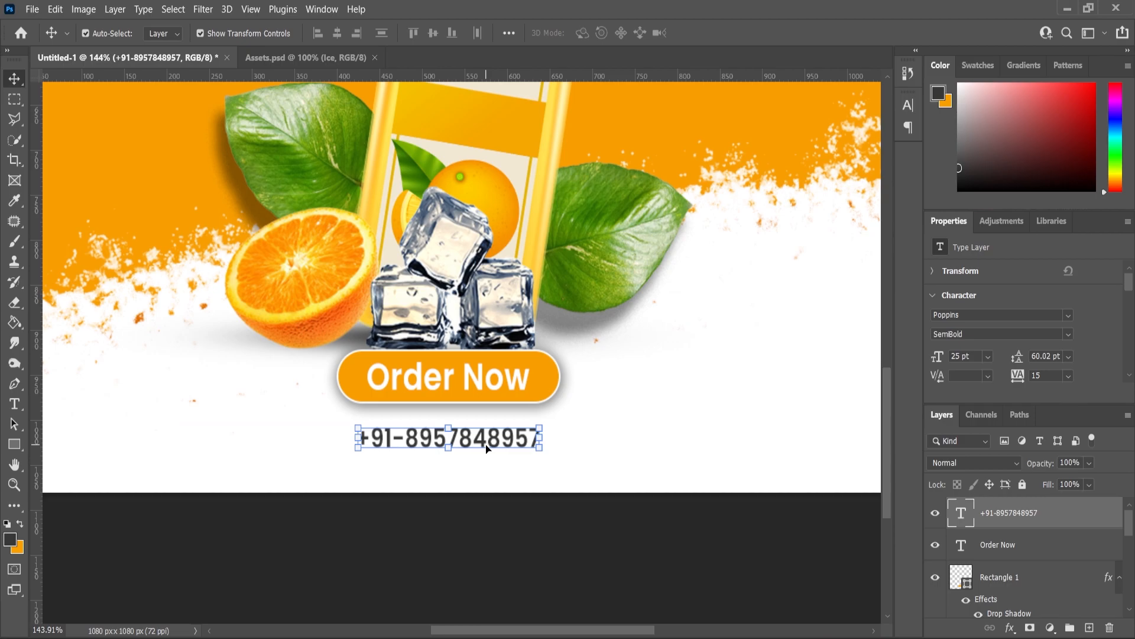
scroll(584, 395, up, 2)
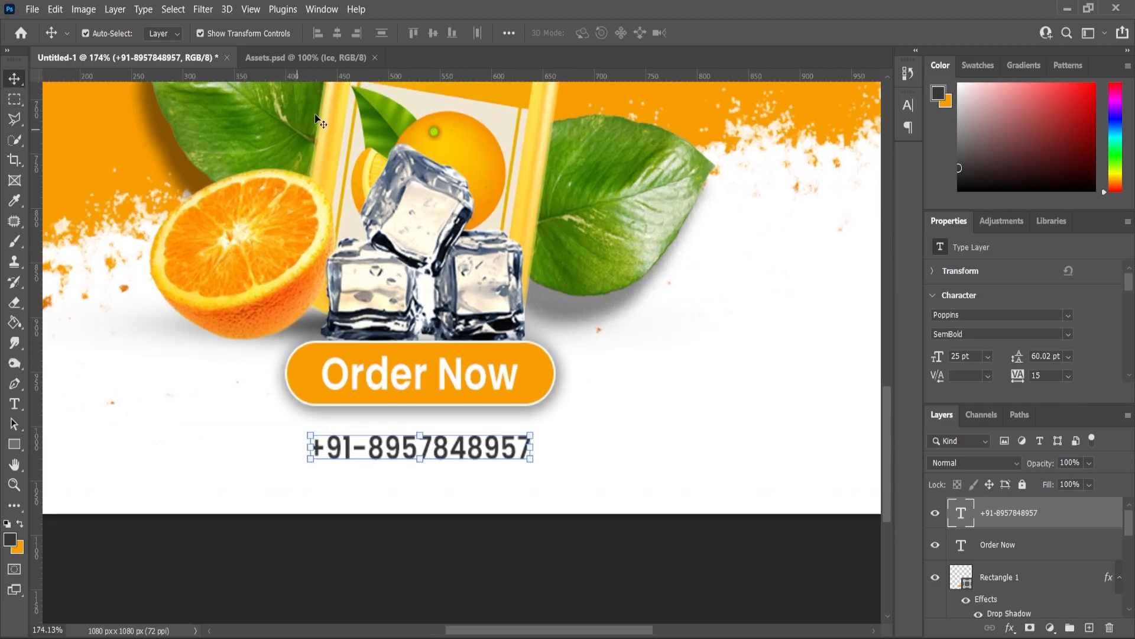
drag(530, 434, 521, 448)
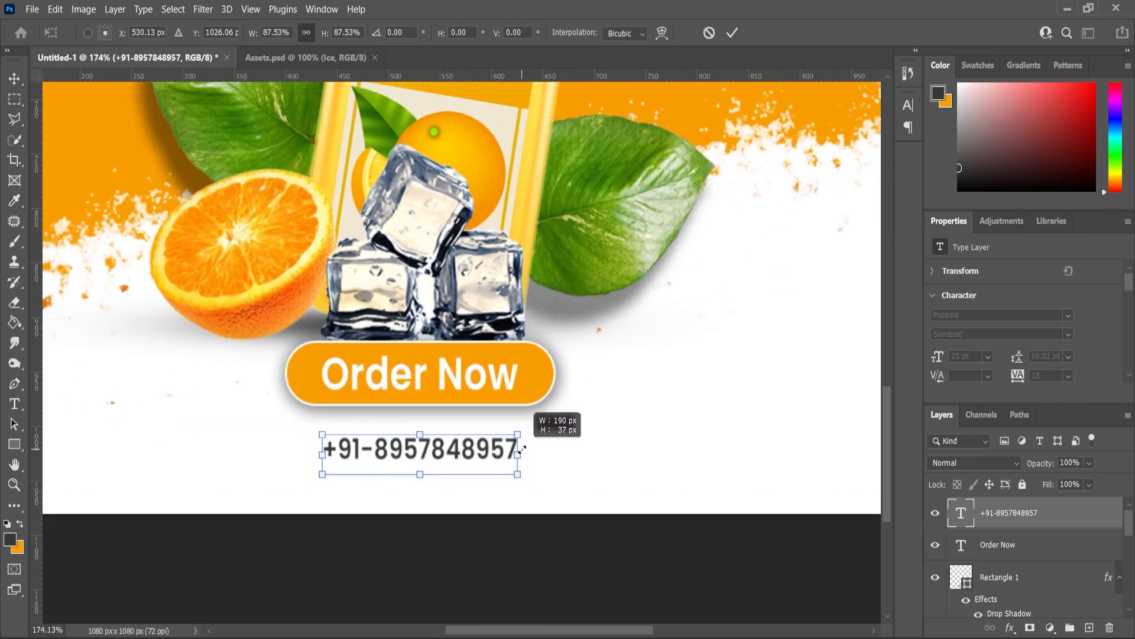
Step: Change the phone number text's colour to black
double_click(412, 458)
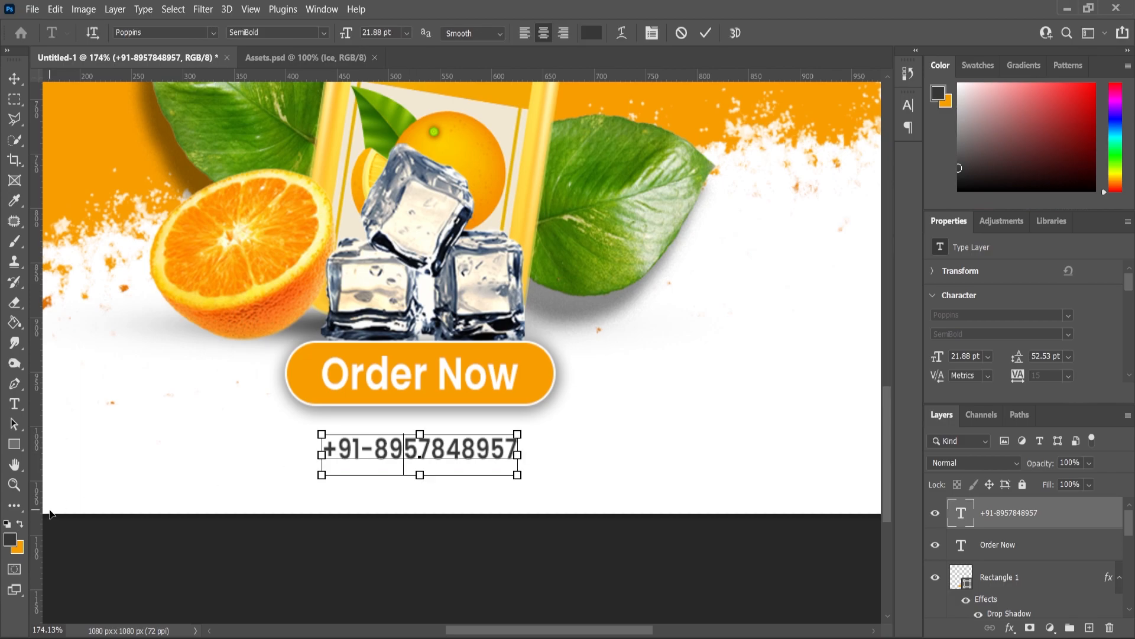
click(592, 33)
text(000000)
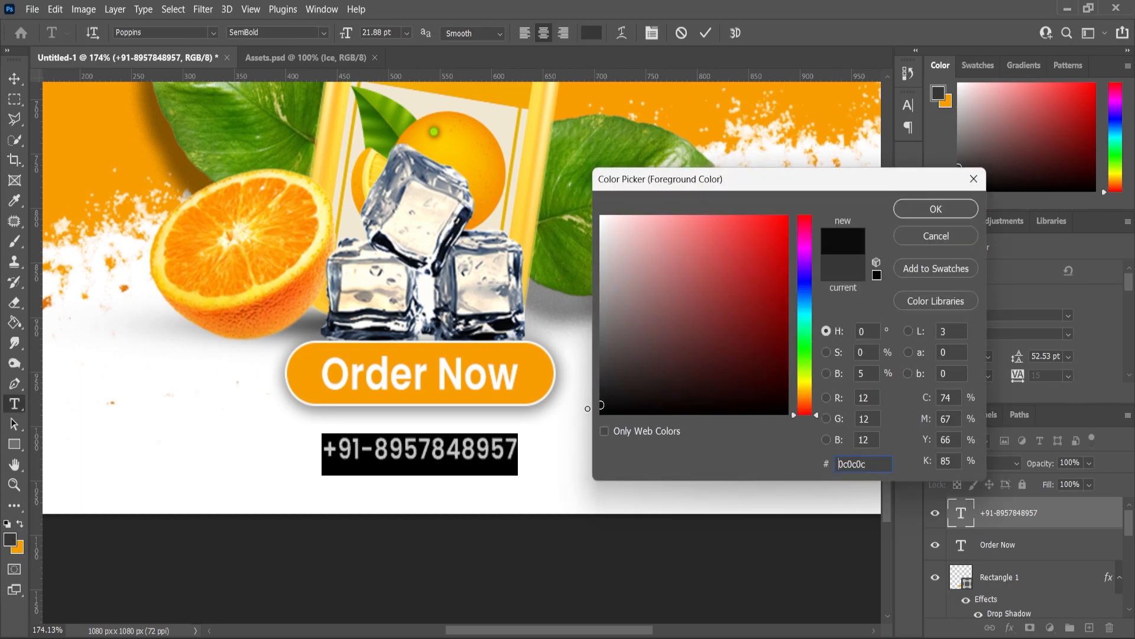
click(935, 209)
key(ctrl+Return)
key(v)
key(v)
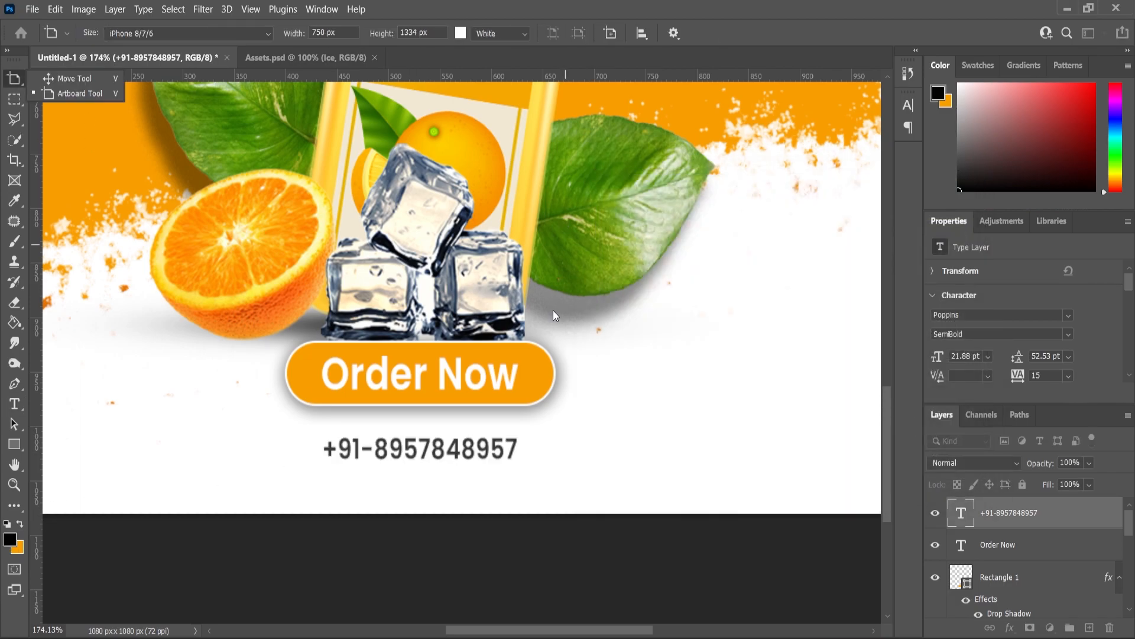
Step: Centre the phone number text horizontally on the canvas
scroll(556, 312, down, 5)
click(71, 79)
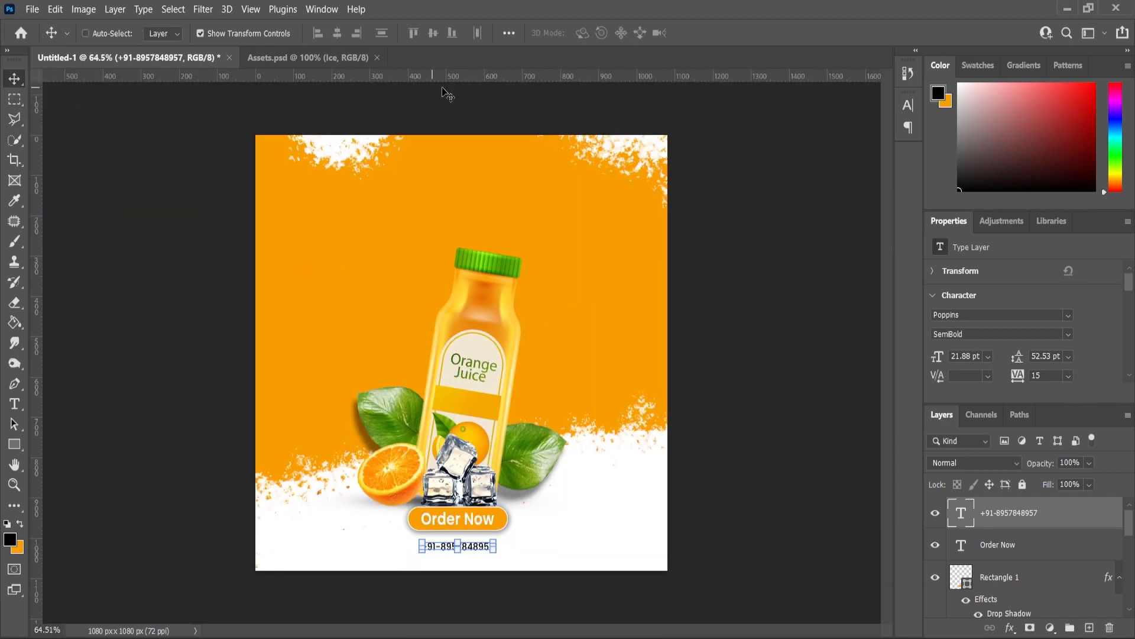
key(ctrl+d)
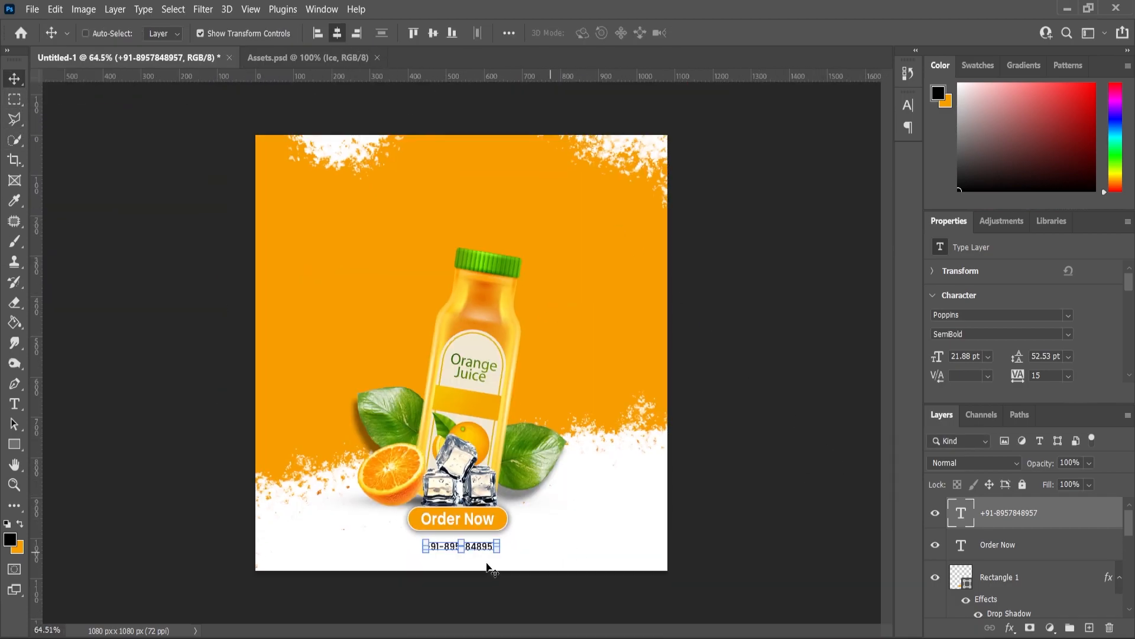
scroll(487, 563, up, 3)
click(487, 563)
click(473, 533)
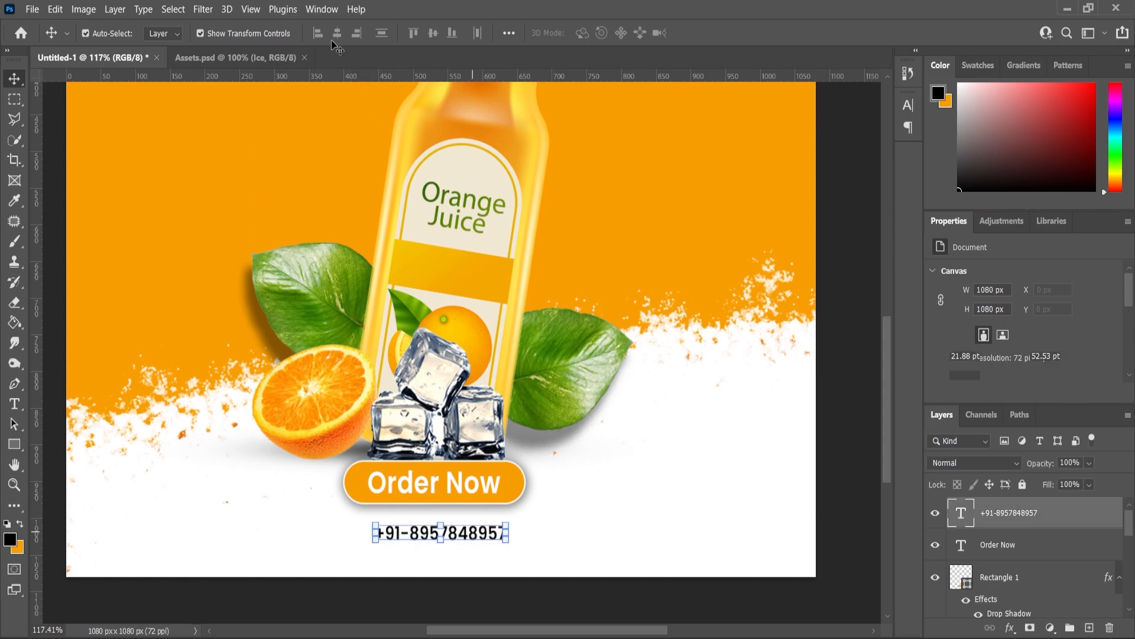
key(ctrl+a)
key(ctrl+d)
scroll(631, 362, down, 2)
click(842, 458)
scroll(528, 514, up, 3)
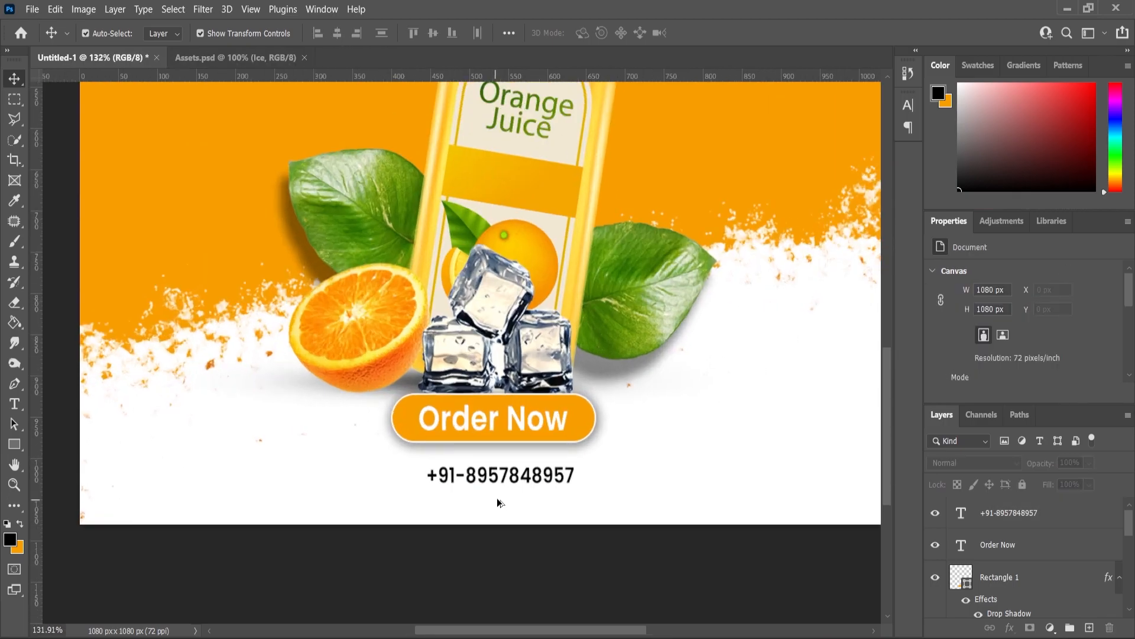
Step: Enlarge the phone number text to about 119%, making it about 26 pt
click(560, 482)
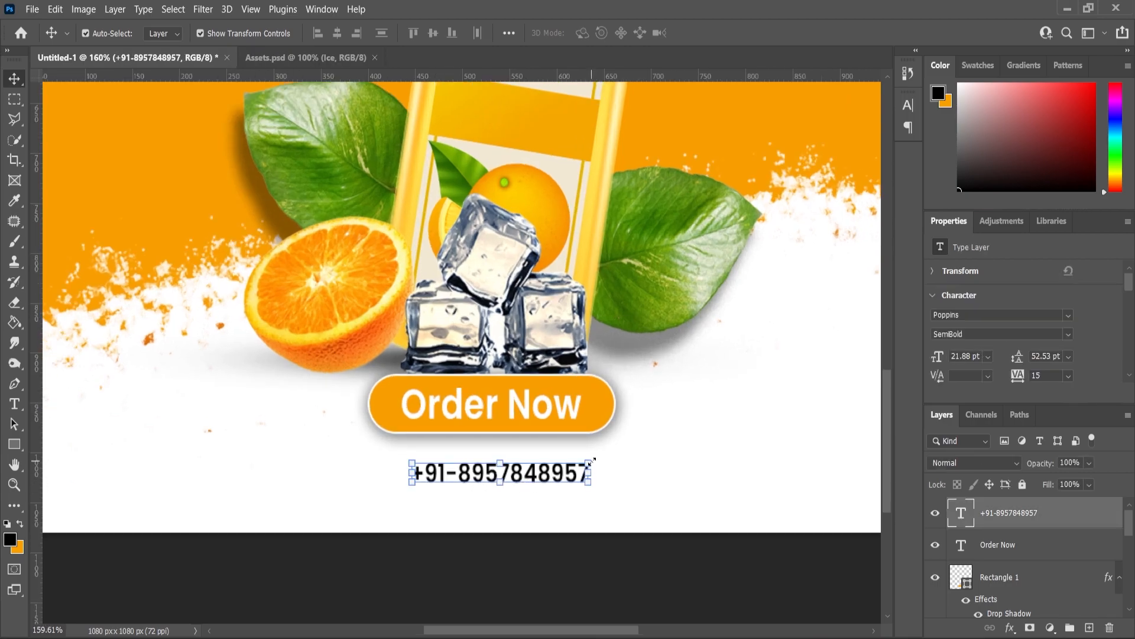
key(ctrl+t)
drag(590, 463, 603, 448)
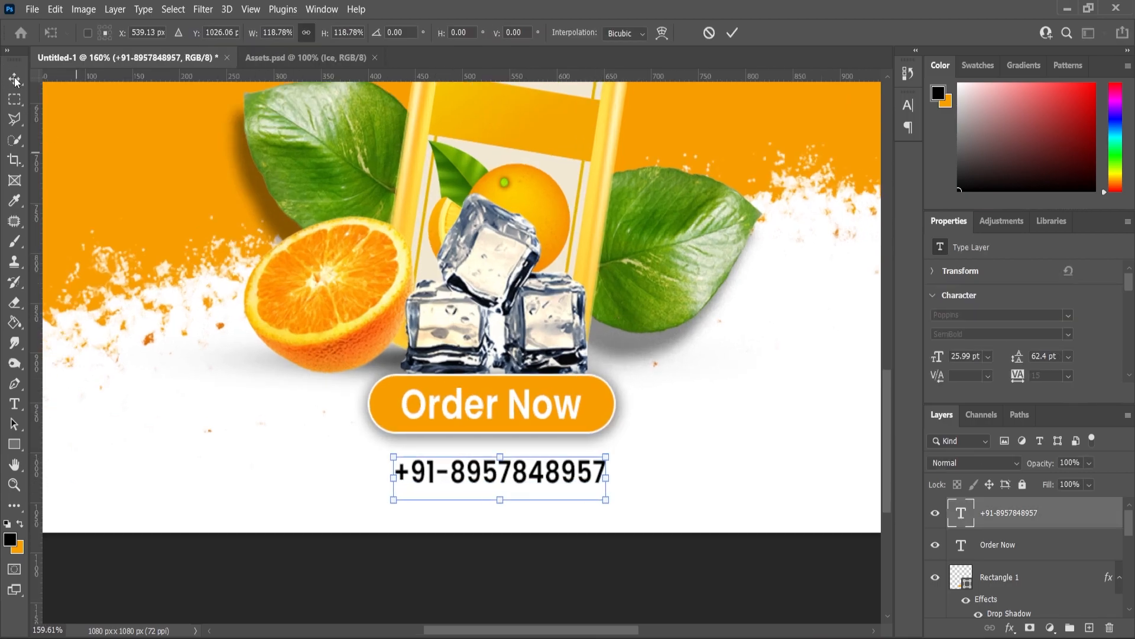
key(Return)
Step: Duplicate the phone number text, place the copy directly below it and replace its wording with "DESIGN BY NEETCREATIONZ"
key(ctrl+j)
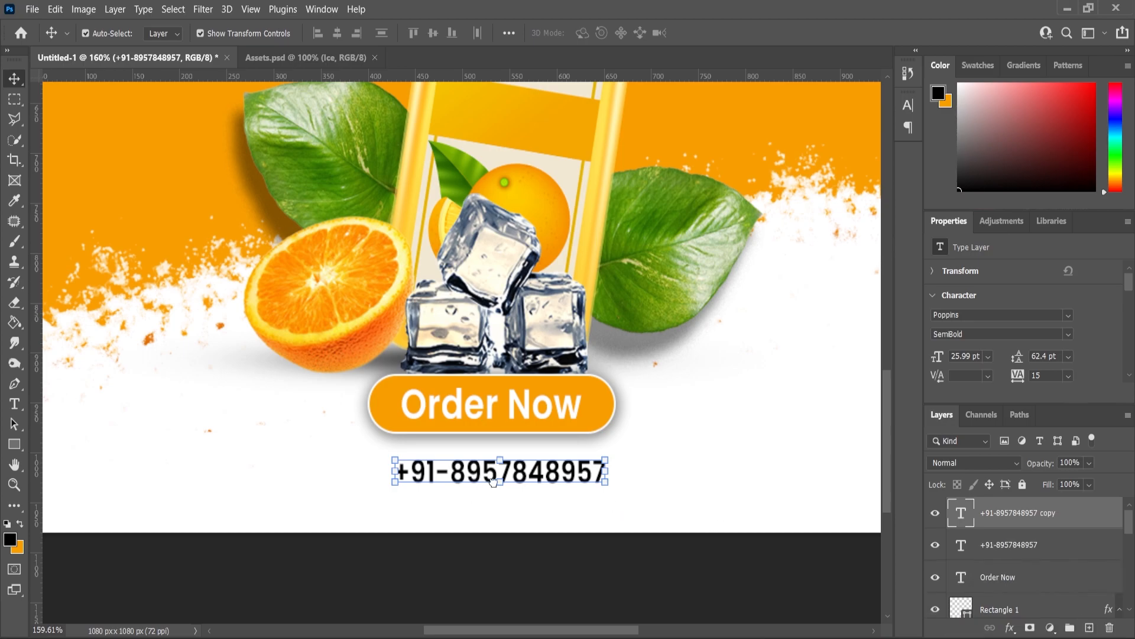
drag(487, 482, 509, 519)
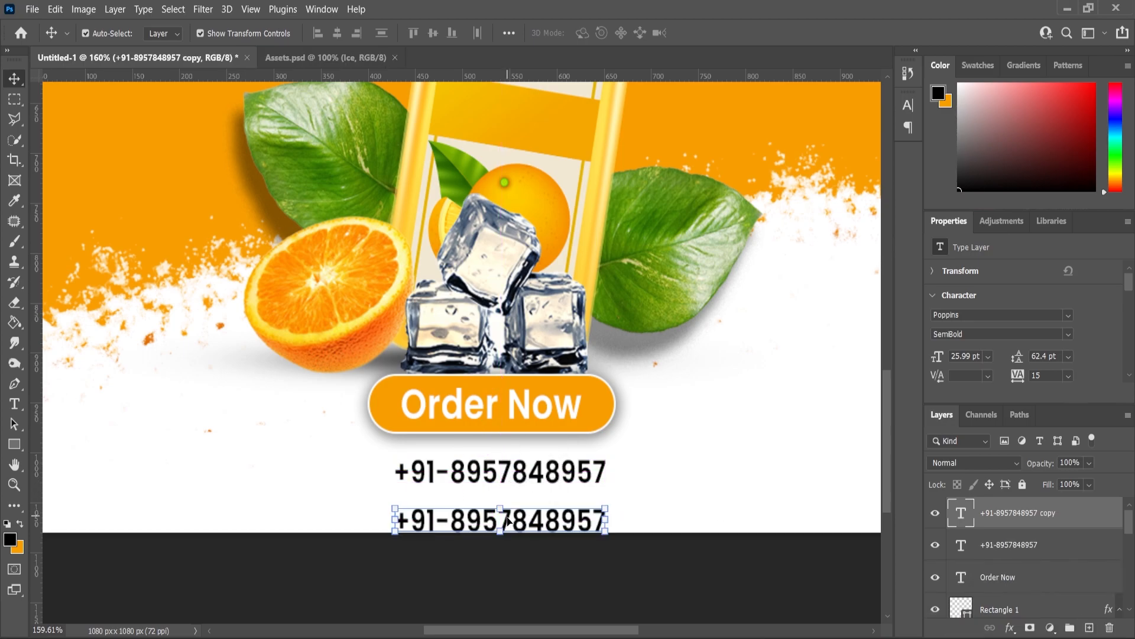
double_click(508, 519)
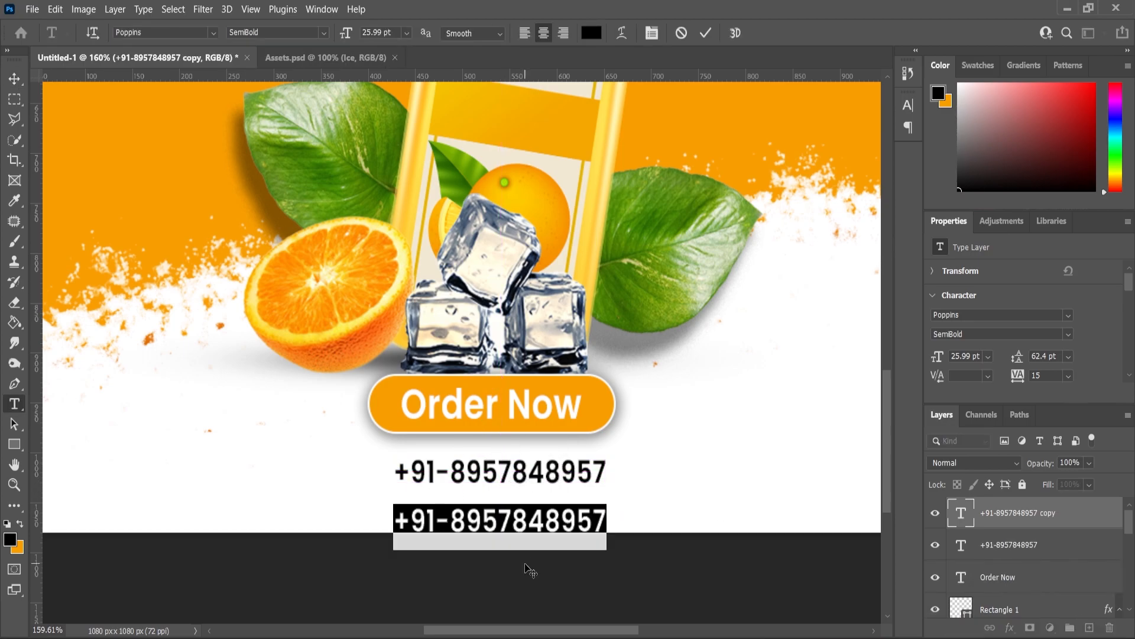
text(DESIGN BY N)
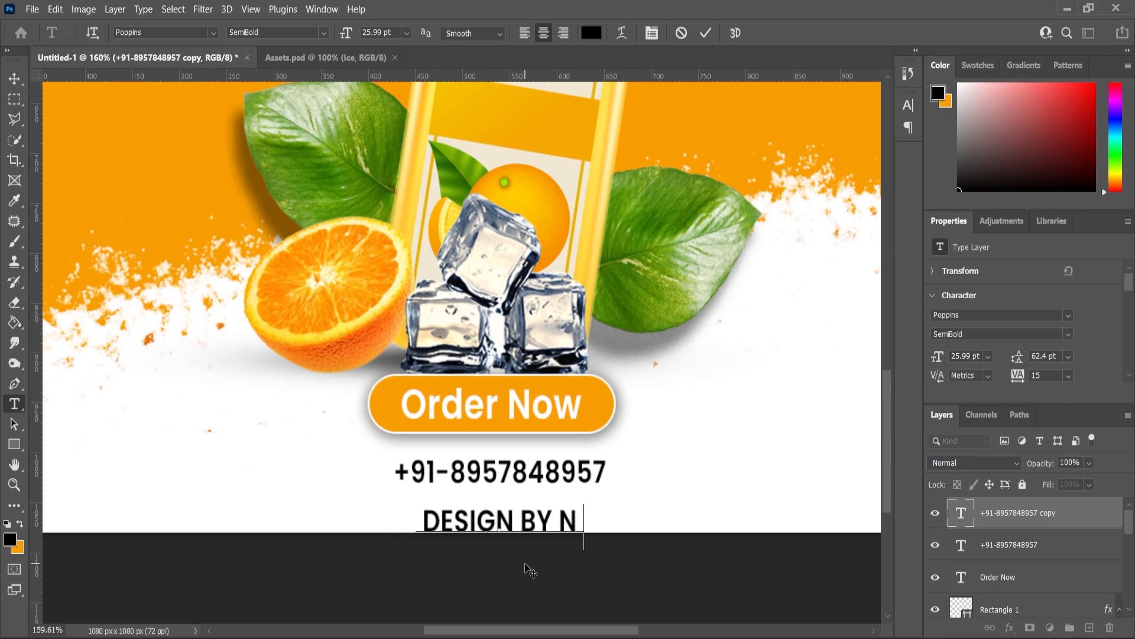
text(EETCREATIONZ)
Step: Set the "DESIGN BY NEETCREATIONZ" text's tracking to 240 and its font weight to Light
key(ctrl+a)
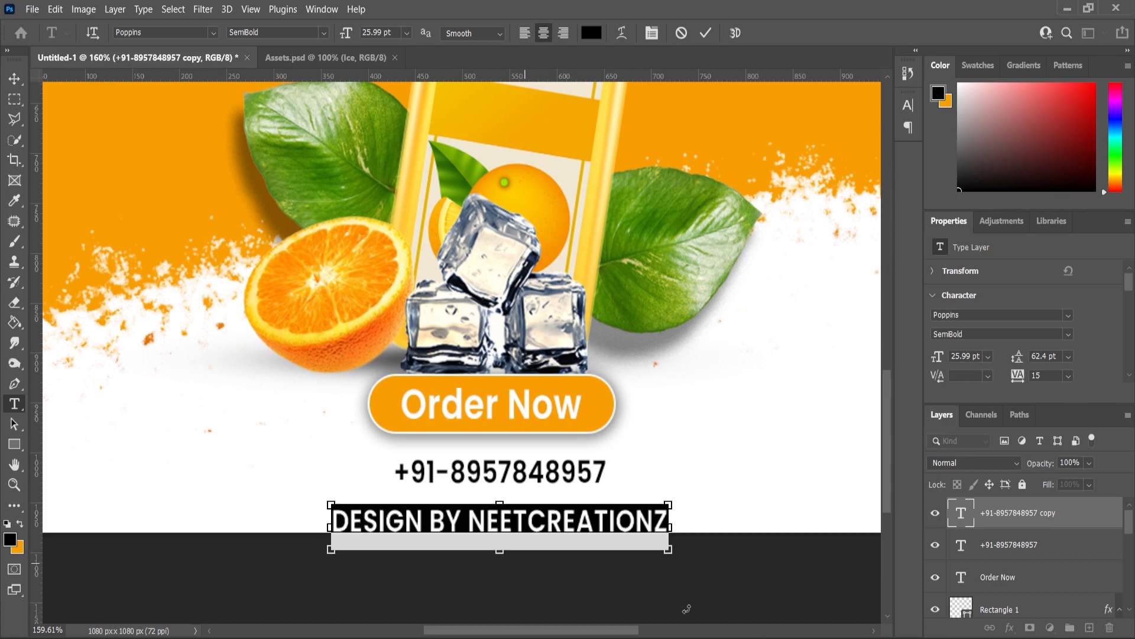
drag(1022, 383, 5, 97)
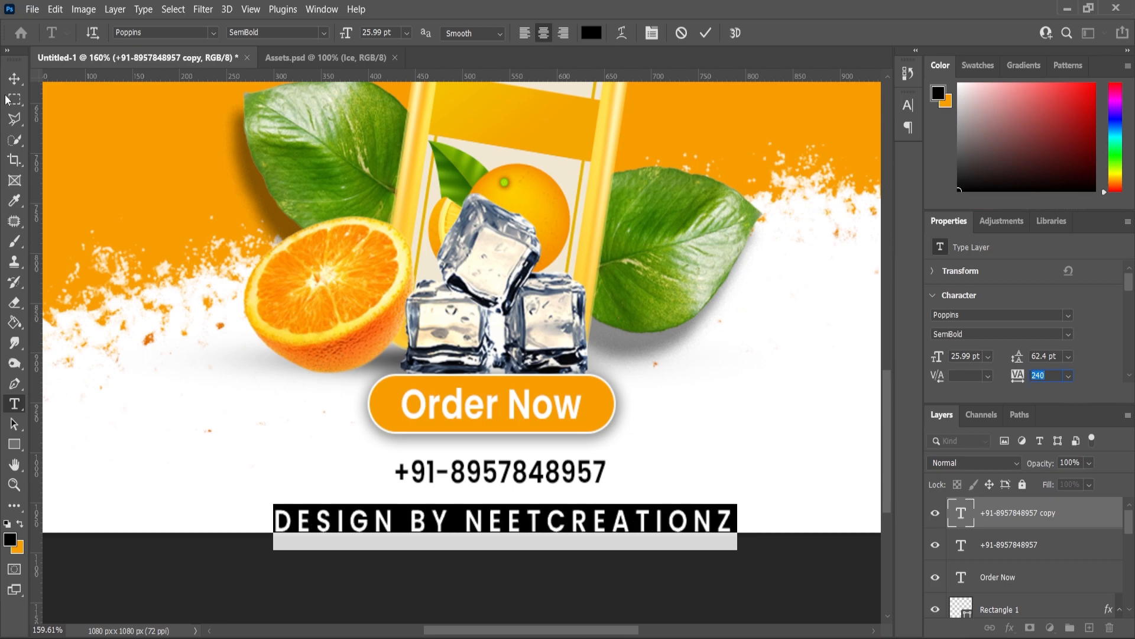
click(325, 33)
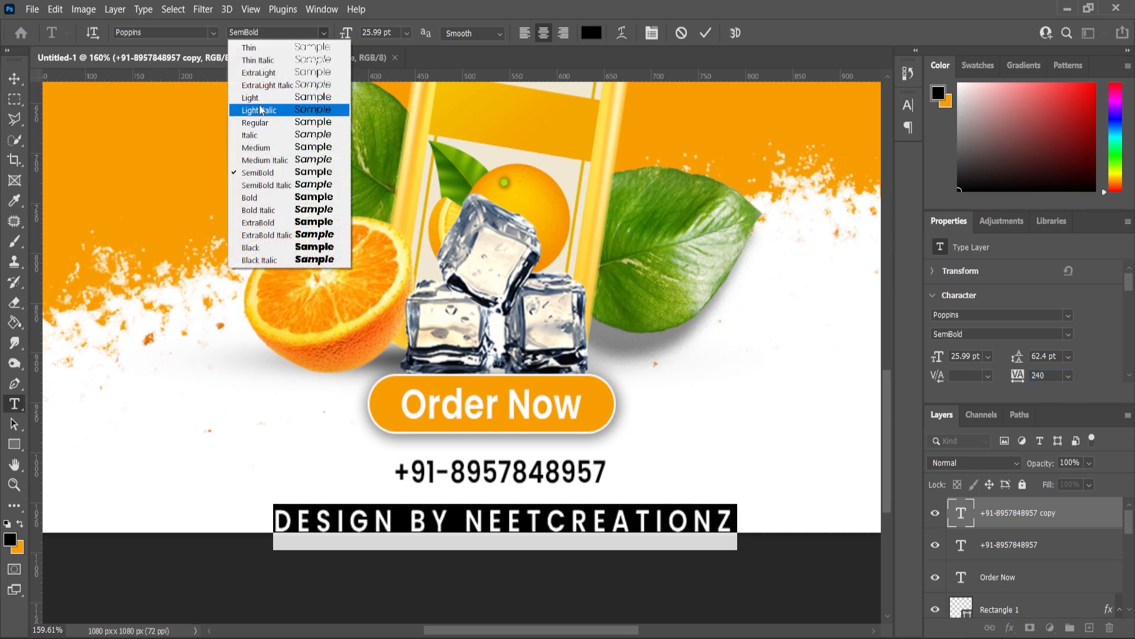
click(267, 99)
click(13, 81)
Step: Shrink the design credit line to about 20 pt close beneath the phone number and set its tracking to 340
click(722, 509)
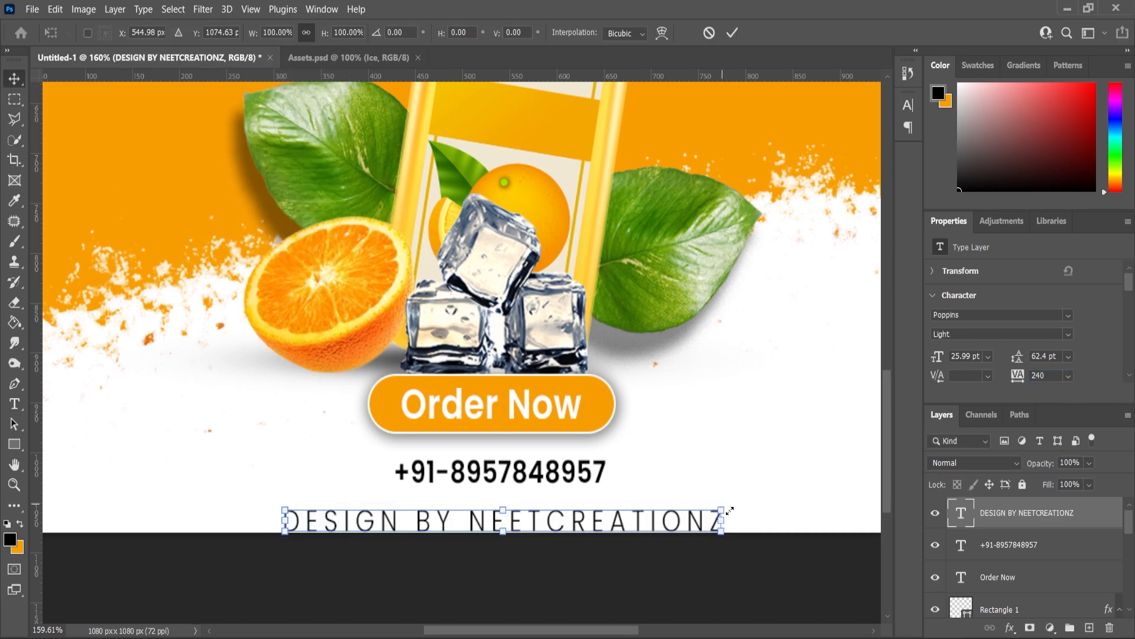
drag(728, 505, 616, 493)
right_click(14, 404)
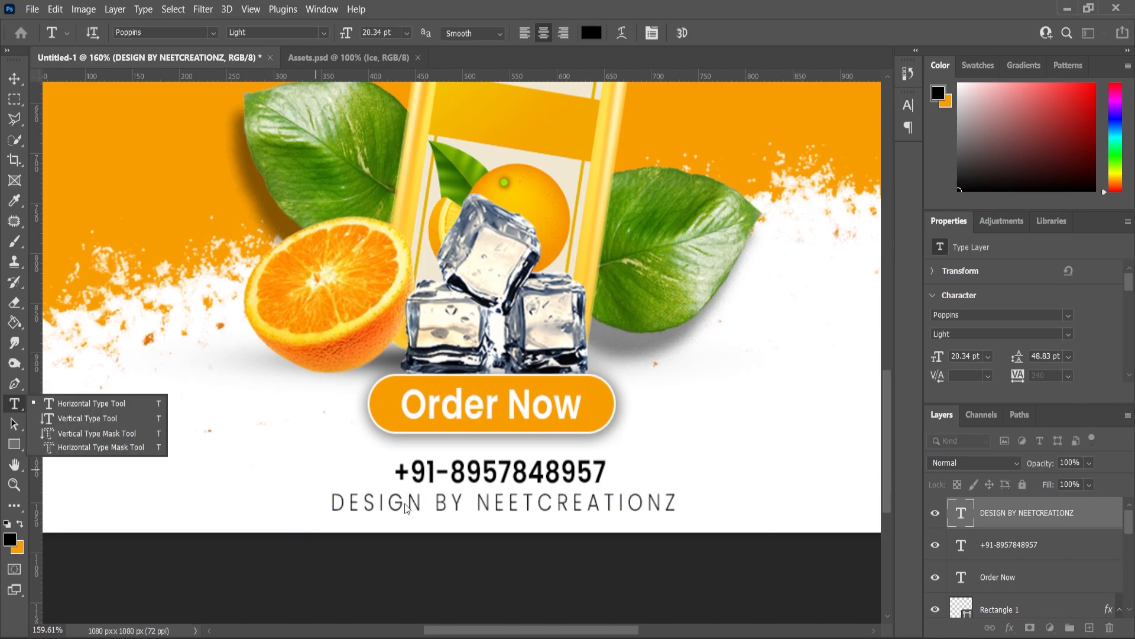
click(407, 507)
key(ctrl+a)
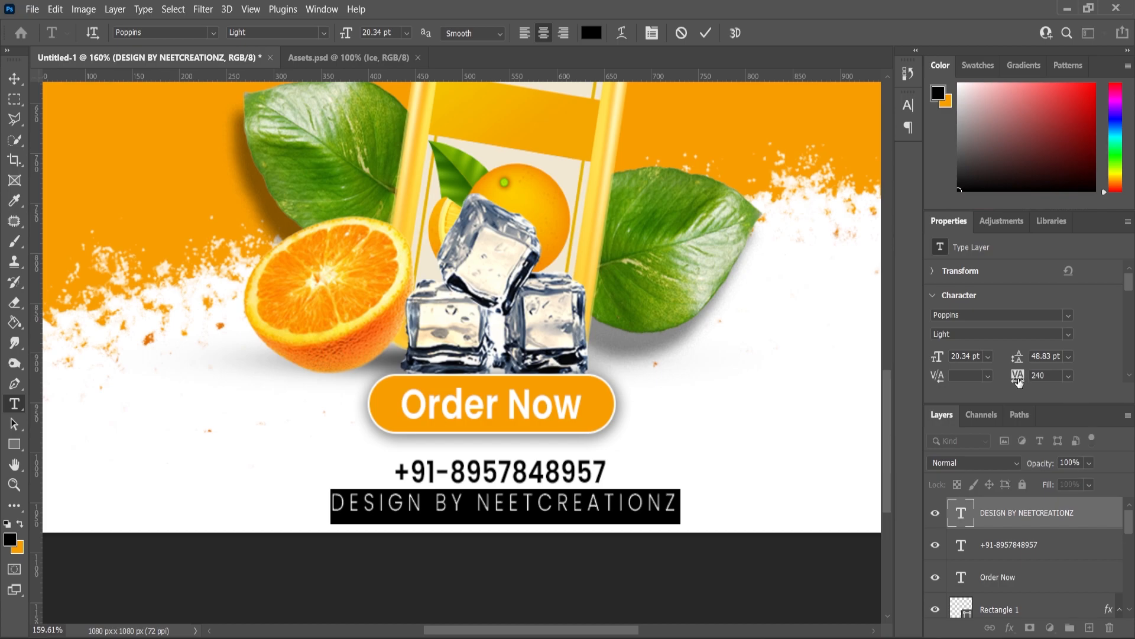
drag(1017, 378, 1022, 382)
click(19, 83)
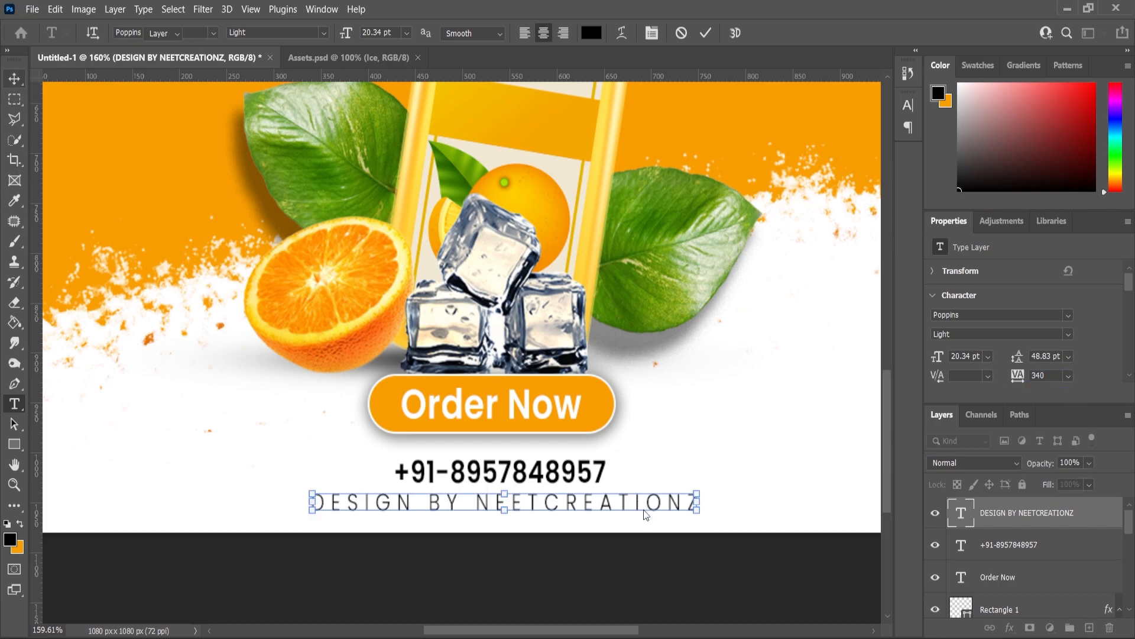
Step: Scale the design credit line down to about 77%, making it about 16 pt
scroll(702, 499, up, 1)
drag(711, 488, 664, 525)
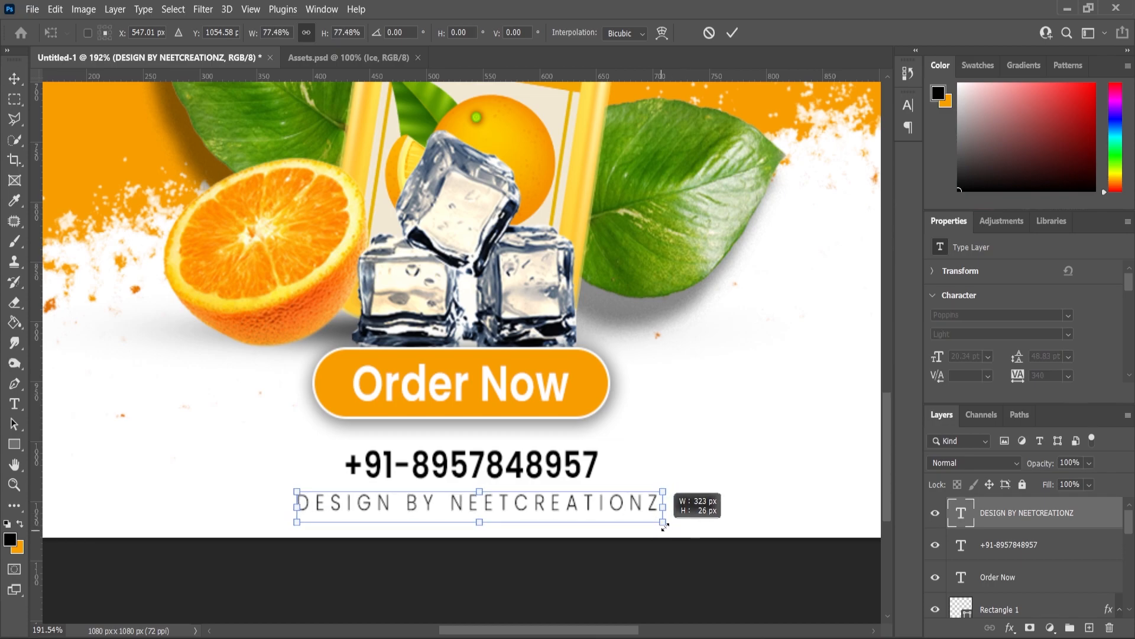
click(12, 83)
Step: Centre the design credit line horizontally on the canvas and clear the selection
click(339, 34)
key(ctrl+a)
click(341, 36)
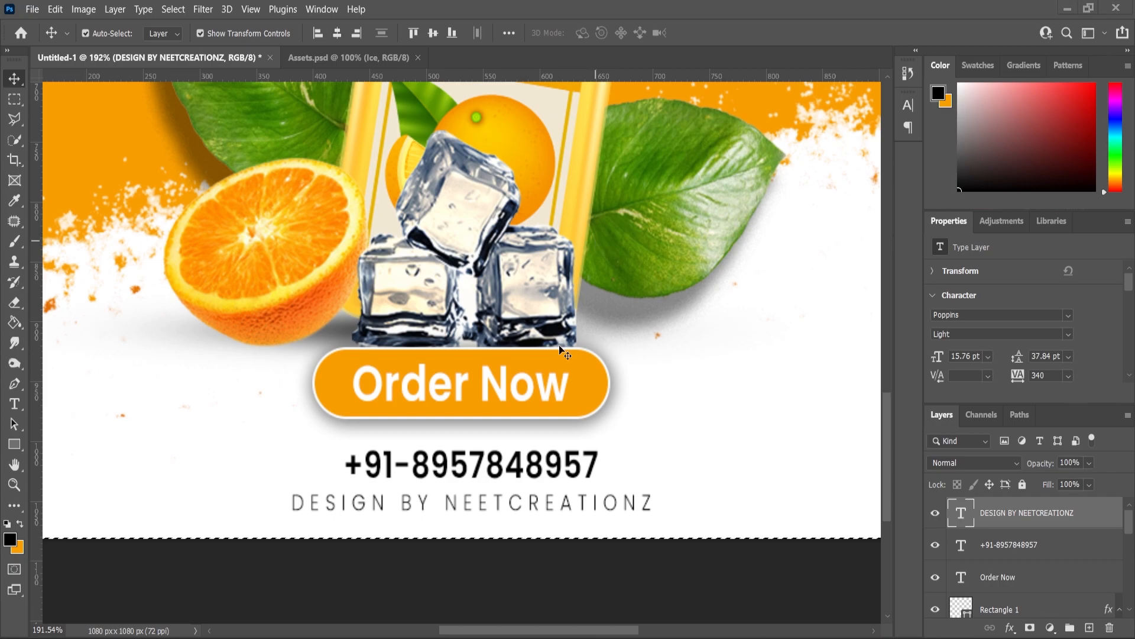
key(super)
click(230, 594)
key(ctrl+d)
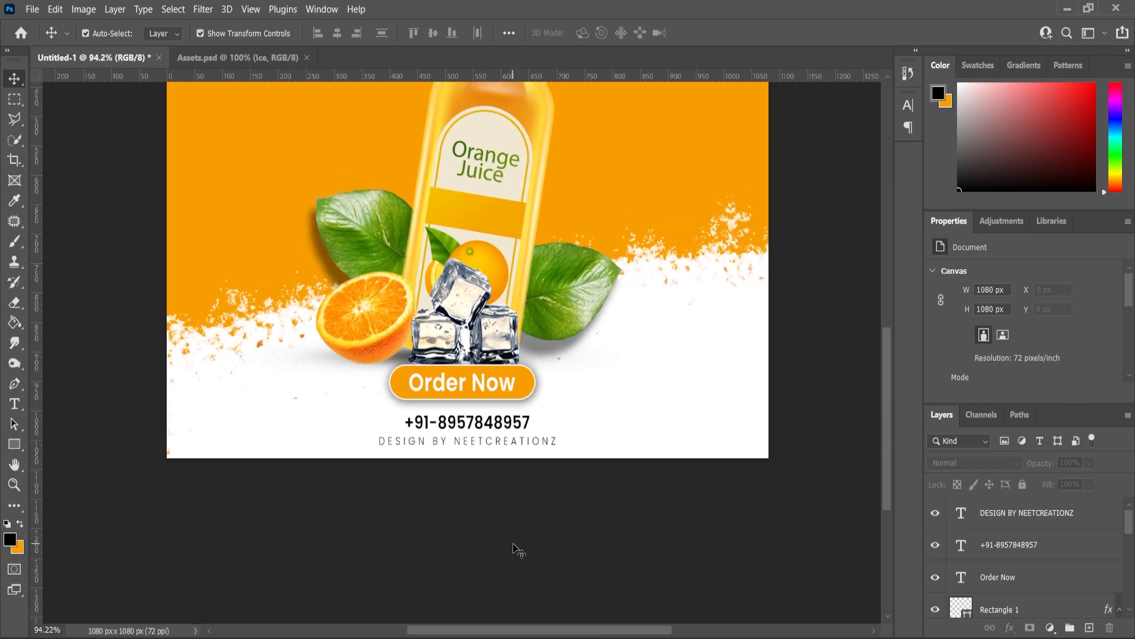
Step: Scale the Order Now button, its label, the phone number and the design credit down together, making the button about 248 px wide
scroll(485, 497, up, 2)
drag(560, 510, 466, 423)
click(661, 468)
click(1022, 485)
drag(603, 534, 409, 406)
click(582, 363)
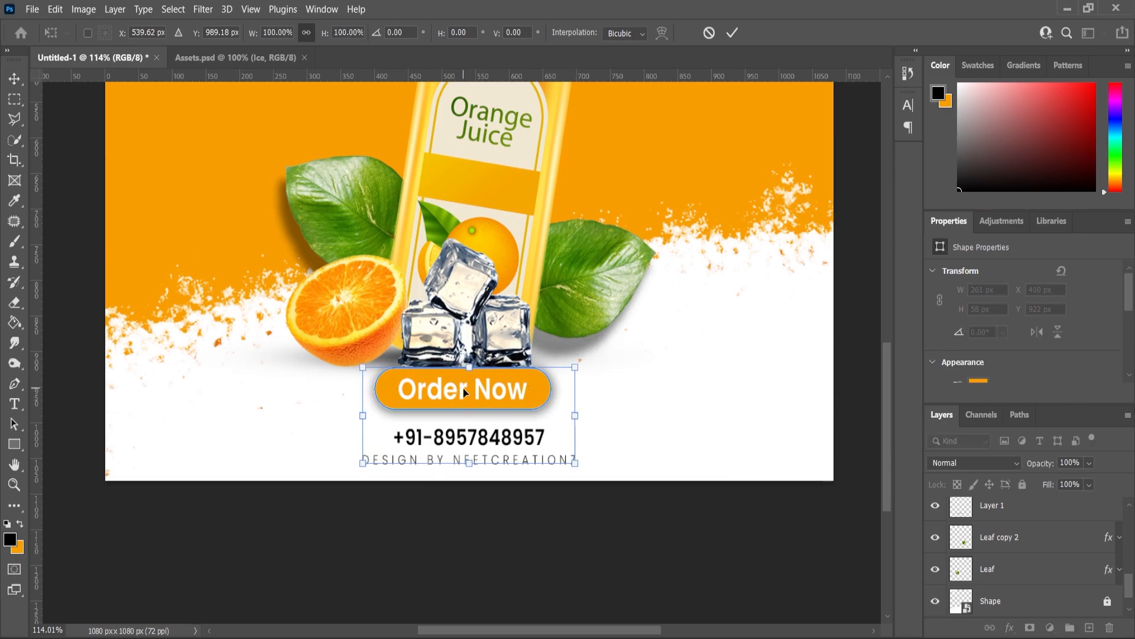
drag(573, 368, 567, 371)
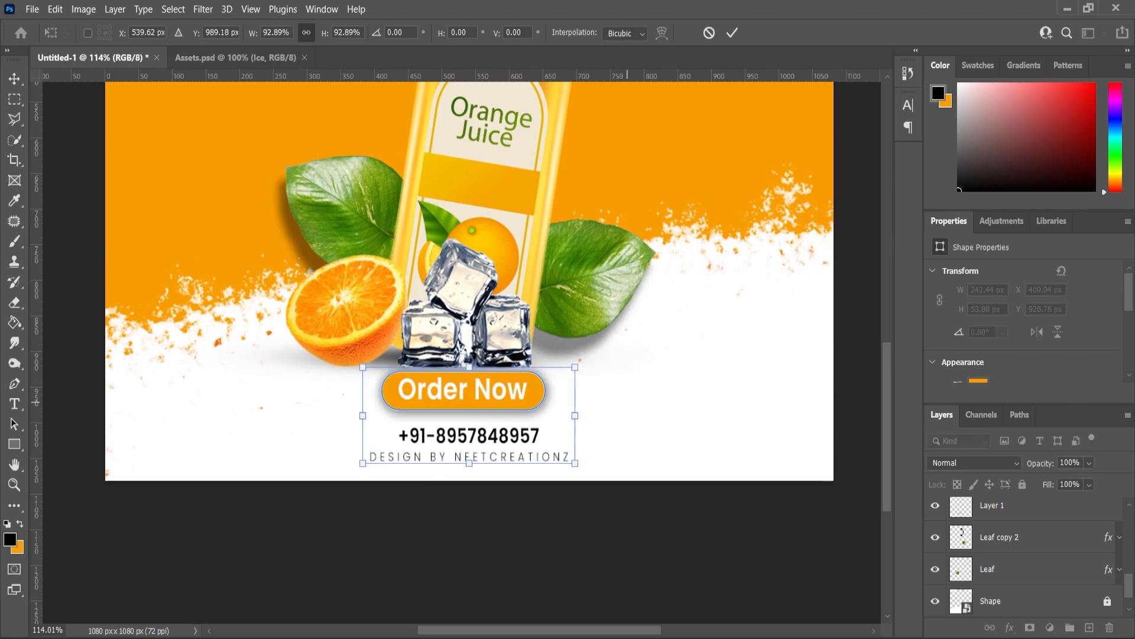
key(ctrl+z)
scroll(1005, 544, down, 5)
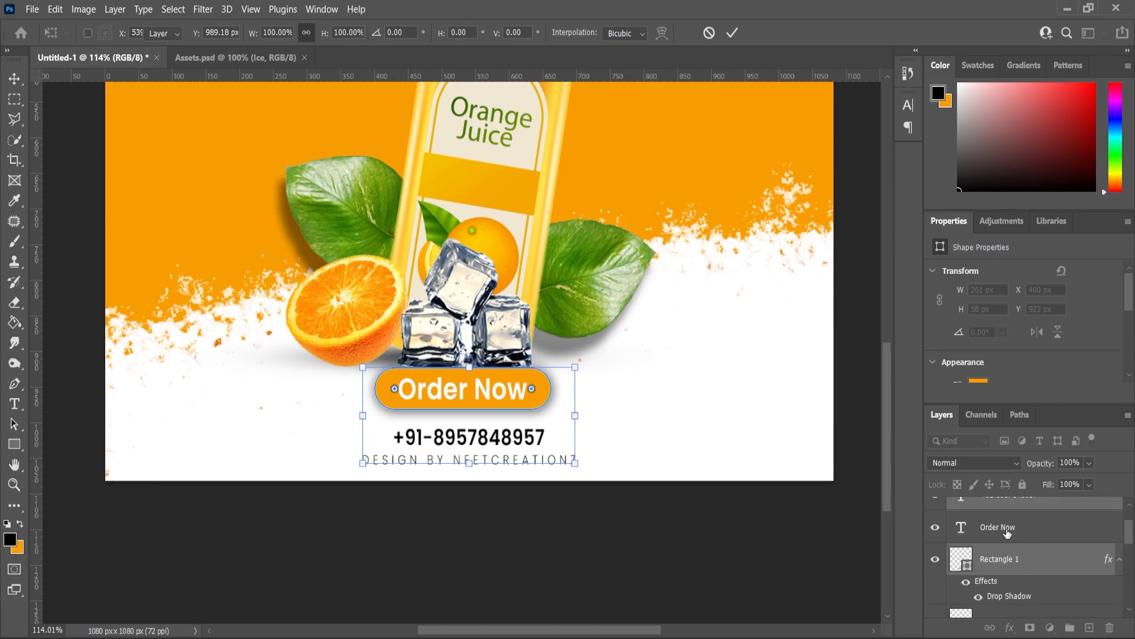
ctrl+click(1007, 531)
drag(575, 368, 501, 435)
key(Return)
Step: Shrink the Order Now button and its label together, making the button about 210 × 46 px
key(alt+space)
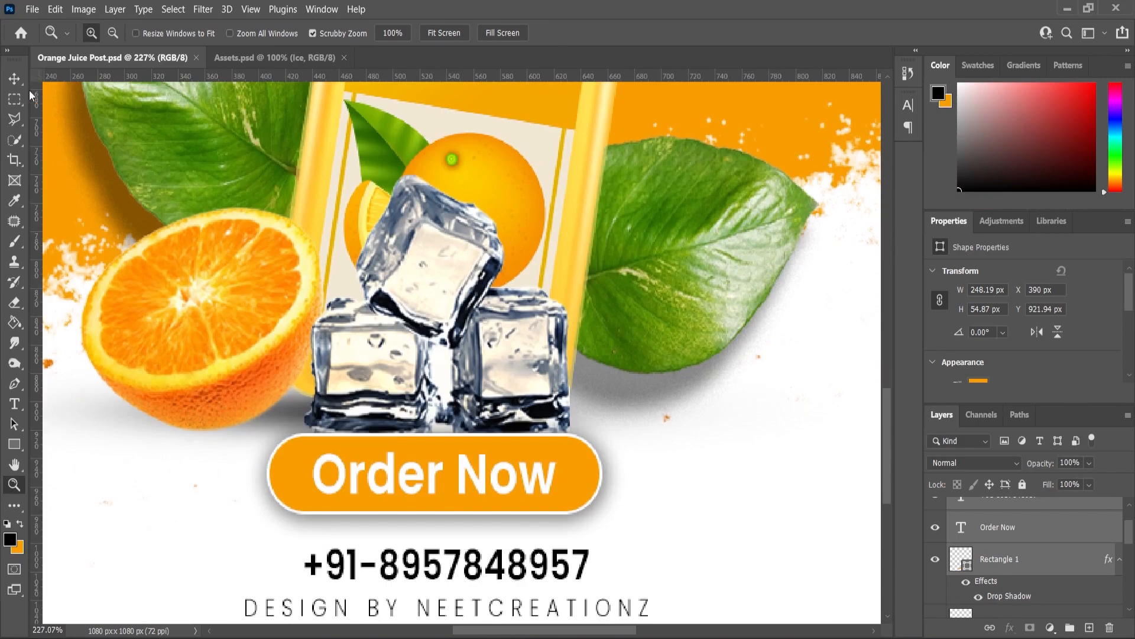
key(v)
click(577, 479)
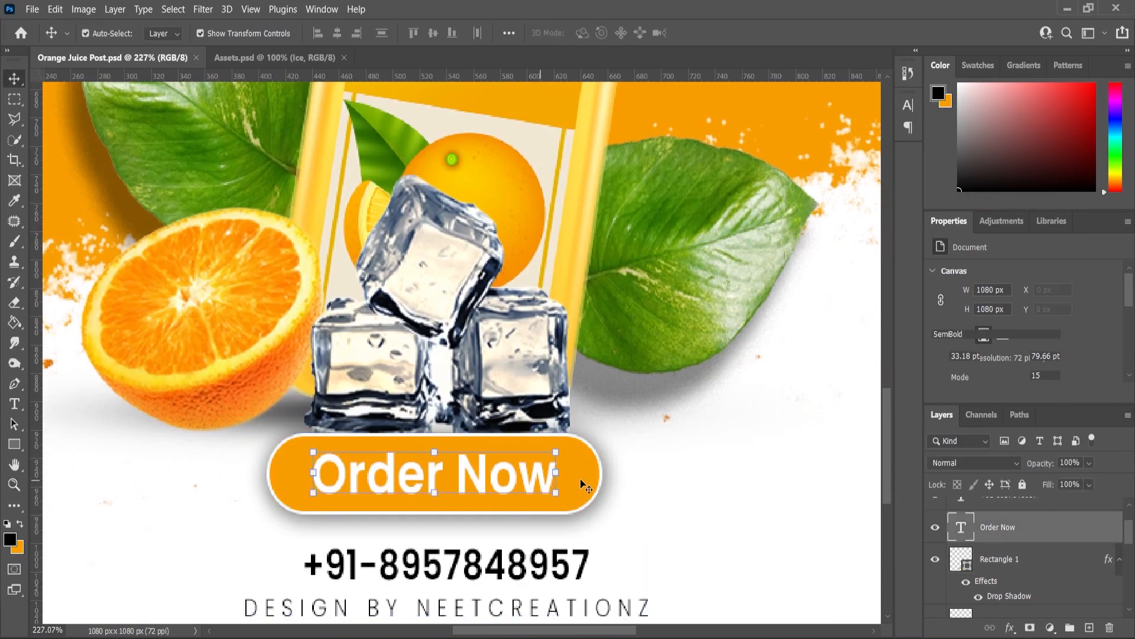
click(586, 486)
drag(602, 433, 536, 450)
key(ctrl+z)
ctrl+click(1008, 530)
click(15, 80)
Step: Set the background colour to the darker orange c37d02 and apply that colour as the Order Now button's fill
scroll(530, 309, down, 2)
click(20, 549)
drag(786, 238, 786, 262)
click(933, 209)
click(621, 449)
click(558, 418)
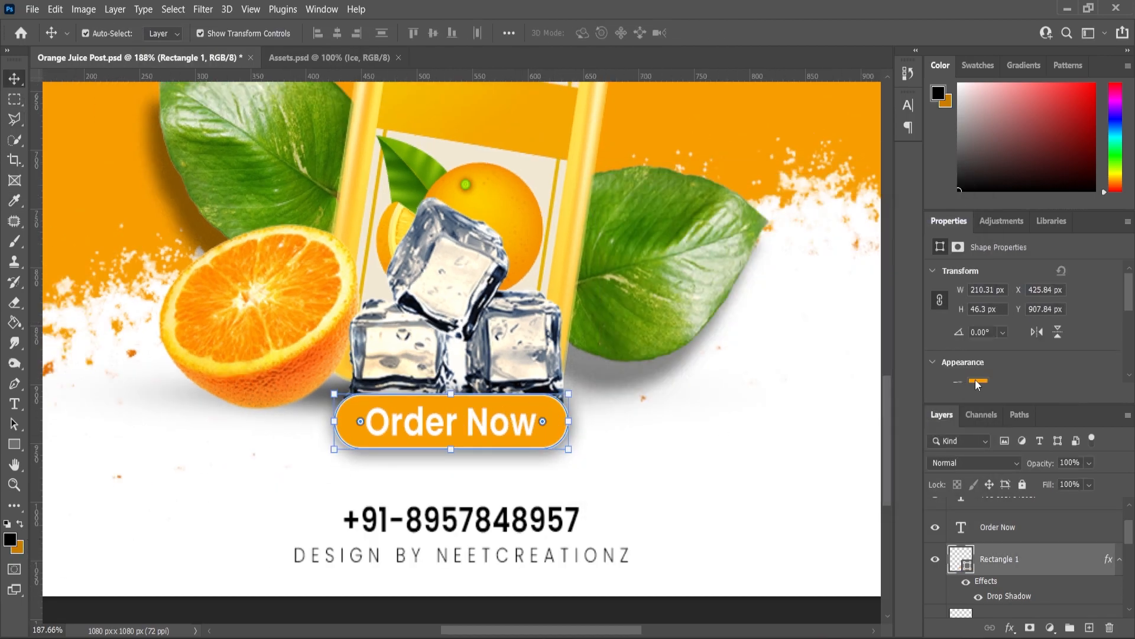
click(977, 380)
click(927, 434)
click(13, 85)
Step: Move the phone number up closer to the Order Now button and recolour its text dark orange
scroll(601, 307, down, 1)
scroll(603, 337, down, 1)
drag(539, 480, 582, 473)
double_click(539, 461)
key(alt+BackSpace)
key(ctrl+Return)
Step: Recolour the design credit line dark orange and set its font weight to Regular
click(15, 404)
click(423, 507)
key(ctrl+a)
click(21, 524)
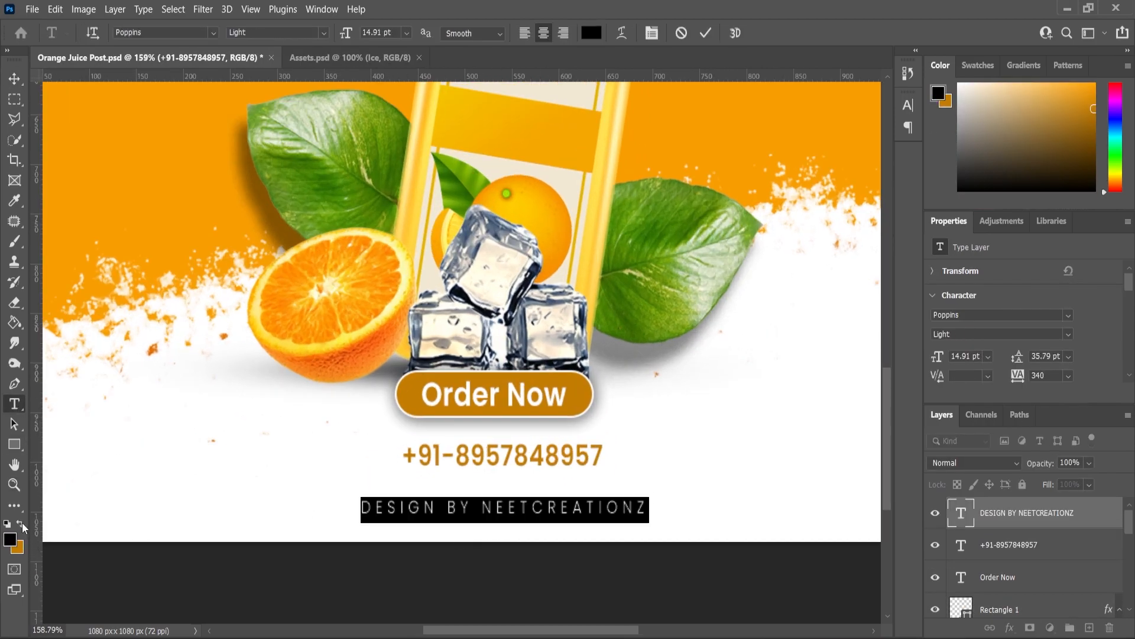
click(22, 524)
click(323, 34)
click(288, 122)
Step: Move the design credit up close beneath the phone number and shift the phone number slightly down from the button
click(15, 79)
drag(527, 512, 525, 493)
shift+click(521, 454)
drag(521, 453, 520, 461)
click(571, 563)
drag(551, 501, 551, 493)
Step: Enlarge the phone number and design credit together, making the credit line about 17 pt
click(16, 487)
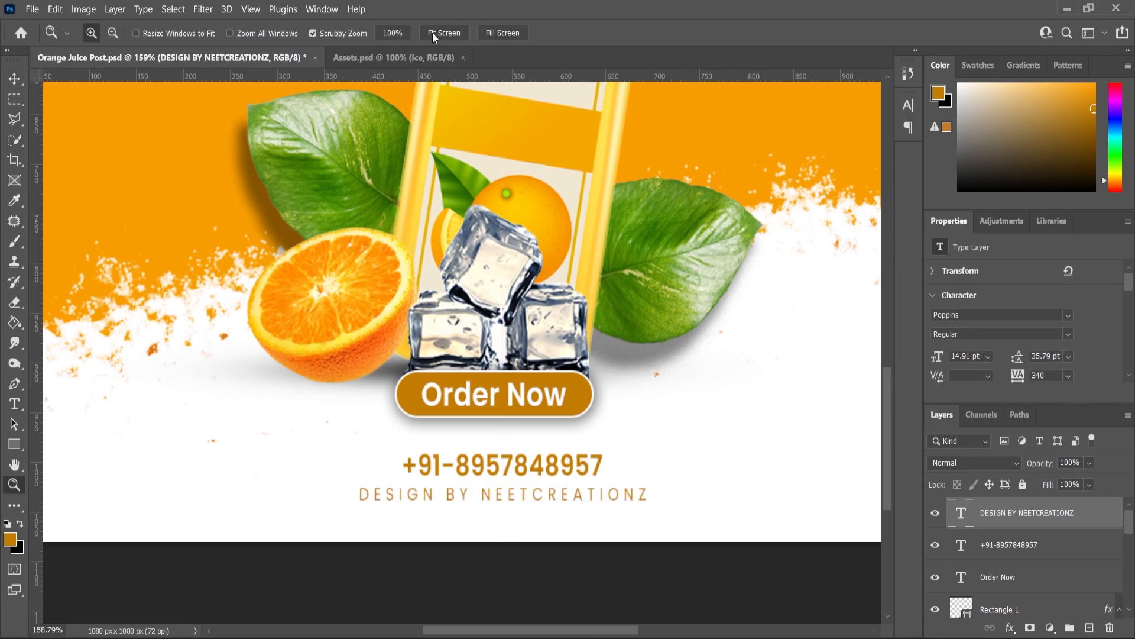
click(435, 38)
drag(449, 515, 502, 516)
shift+click(1028, 546)
scroll(590, 425, down, 3)
click(15, 79)
drag(585, 518, 600, 513)
Step: Set the design credit line's font weight to SemiBold
click(15, 403)
click(402, 551)
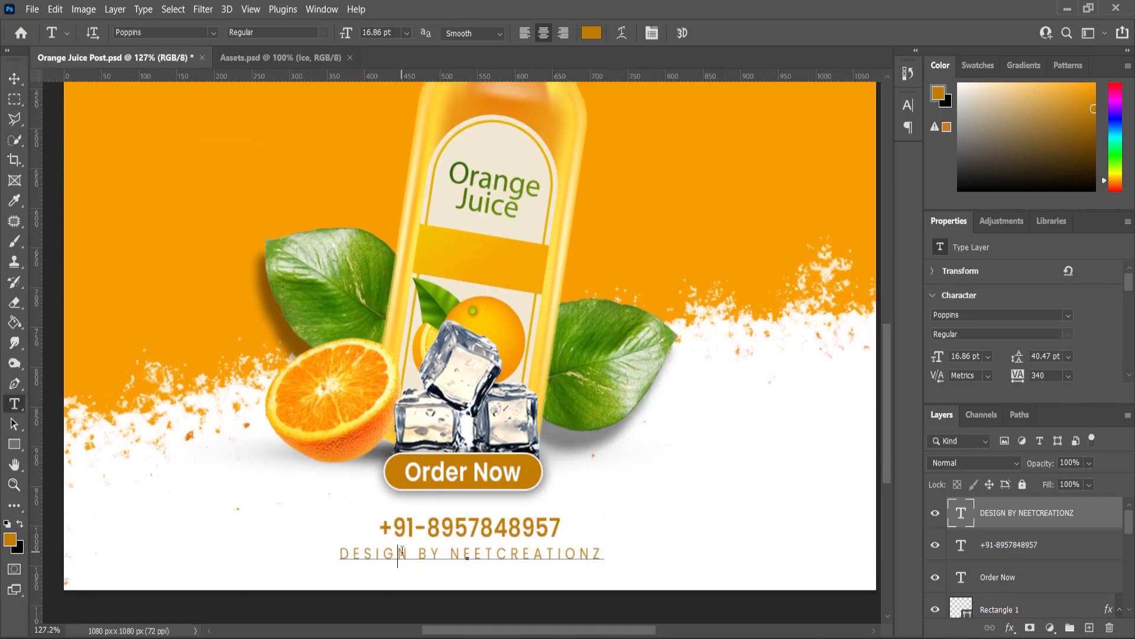
key(ctrl+a)
click(272, 33)
click(289, 176)
Step: Reduce the design credit line's tracking to 260
click(15, 484)
scroll(435, 424, down, 2)
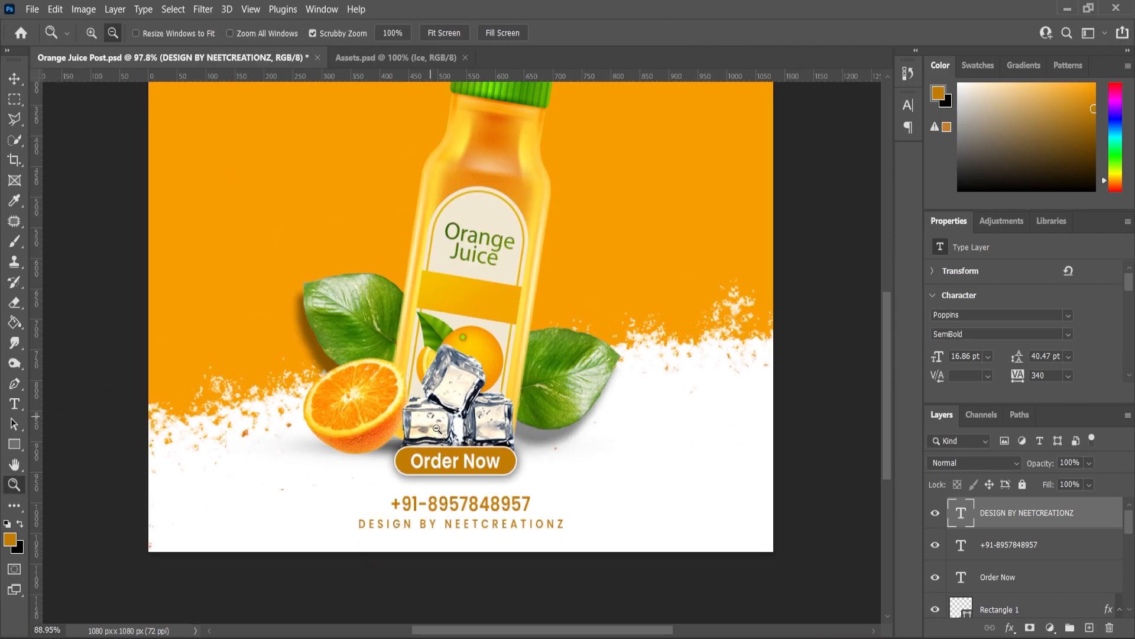
scroll(434, 424, down, 4)
scroll(465, 578, up, 7)
scroll(465, 578, down, 2)
click(15, 404)
click(453, 540)
key(ctrl+a)
drag(1019, 383, 1014, 383)
Step: Add a 25 pt text reading "JUICE" on the orange background to the left of the bottle cap
click(15, 485)
scroll(461, 454, down, 5)
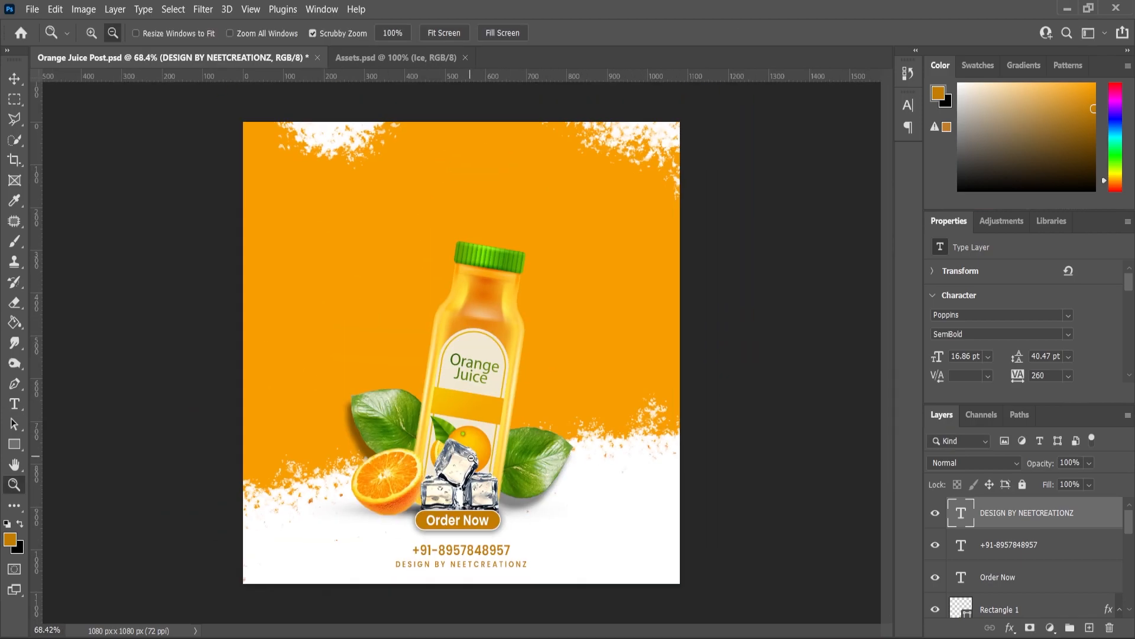
scroll(471, 459, up, 3)
click(14, 404)
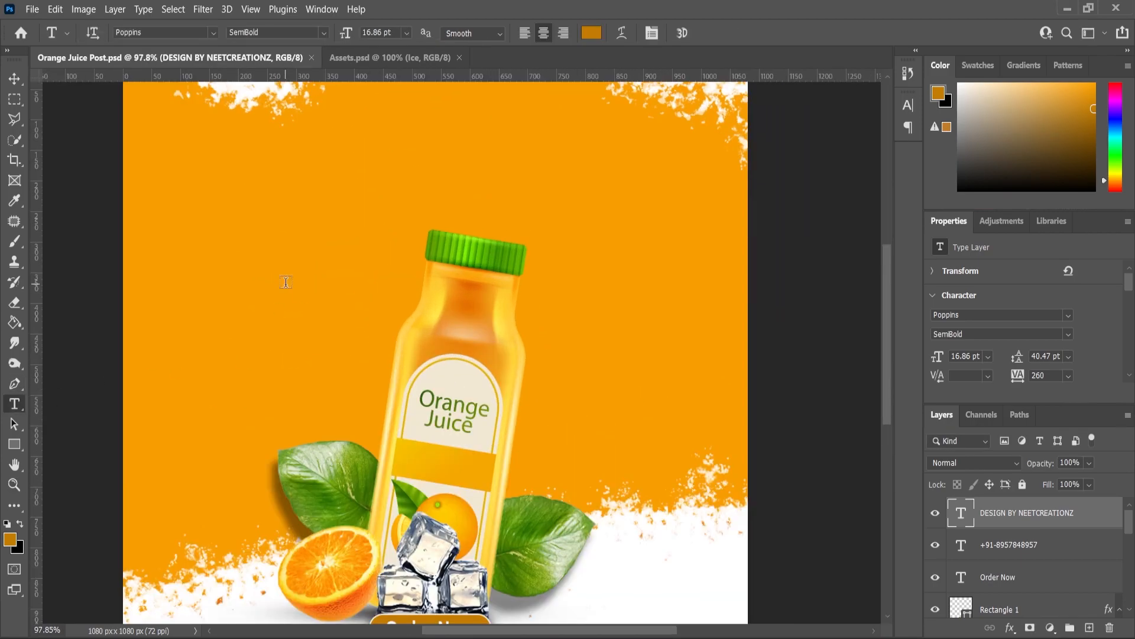
click(287, 284)
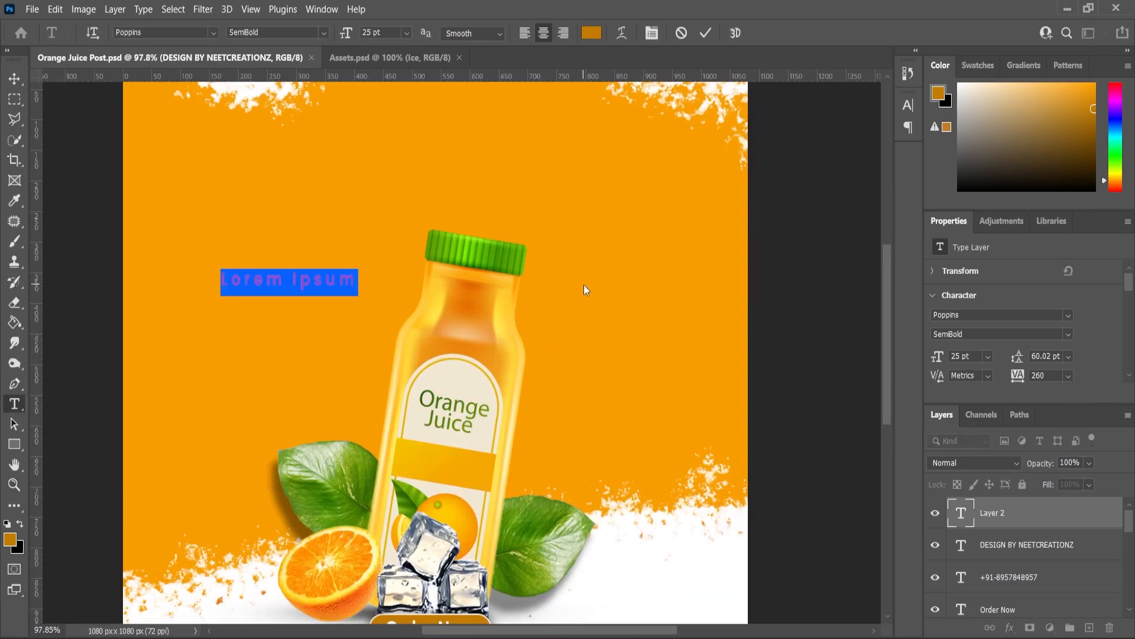
text(JUIC)
key(ctrl+a)
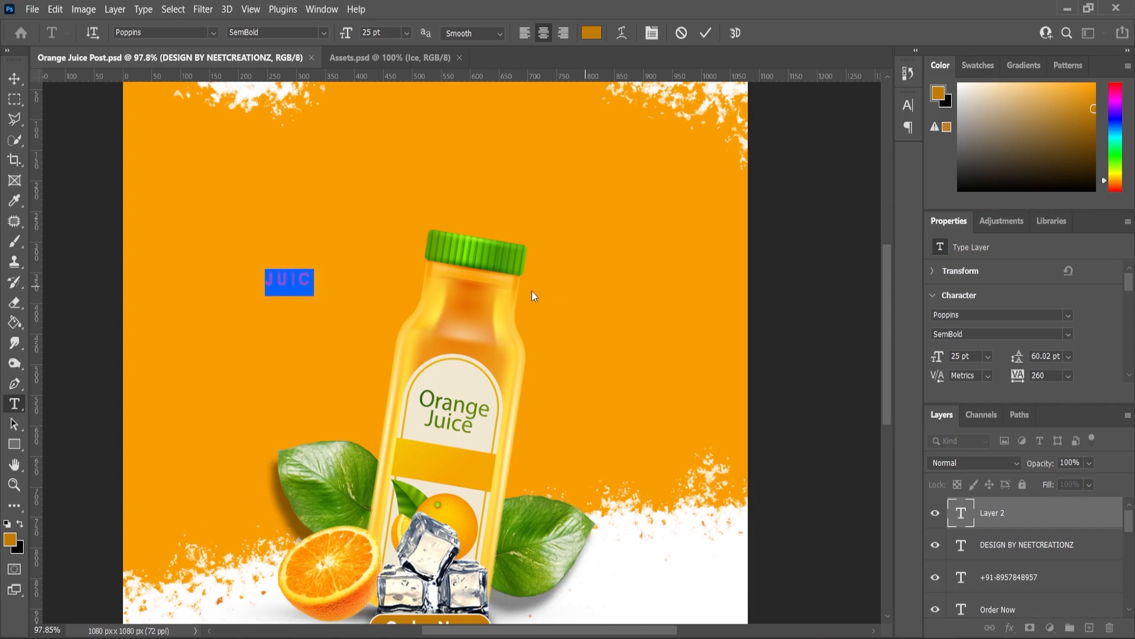
click(315, 281)
Step: Set the JUICE text's tracking to 0 and enlarge it to about 311%, making it about 78 pt
key(ctrl+a)
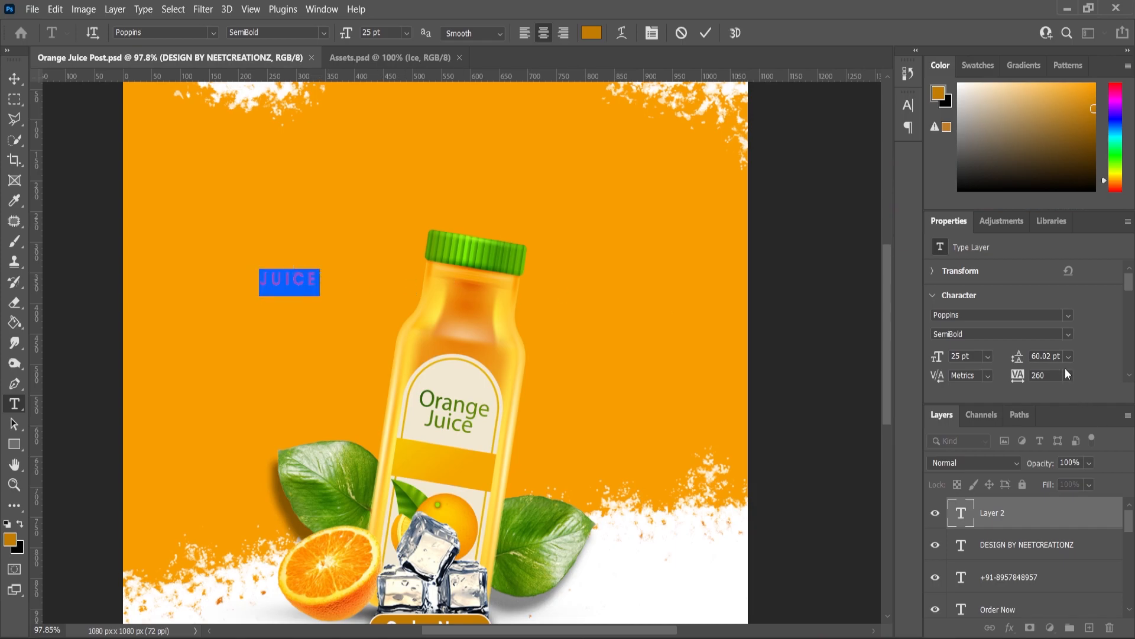
click(1069, 376)
click(1048, 470)
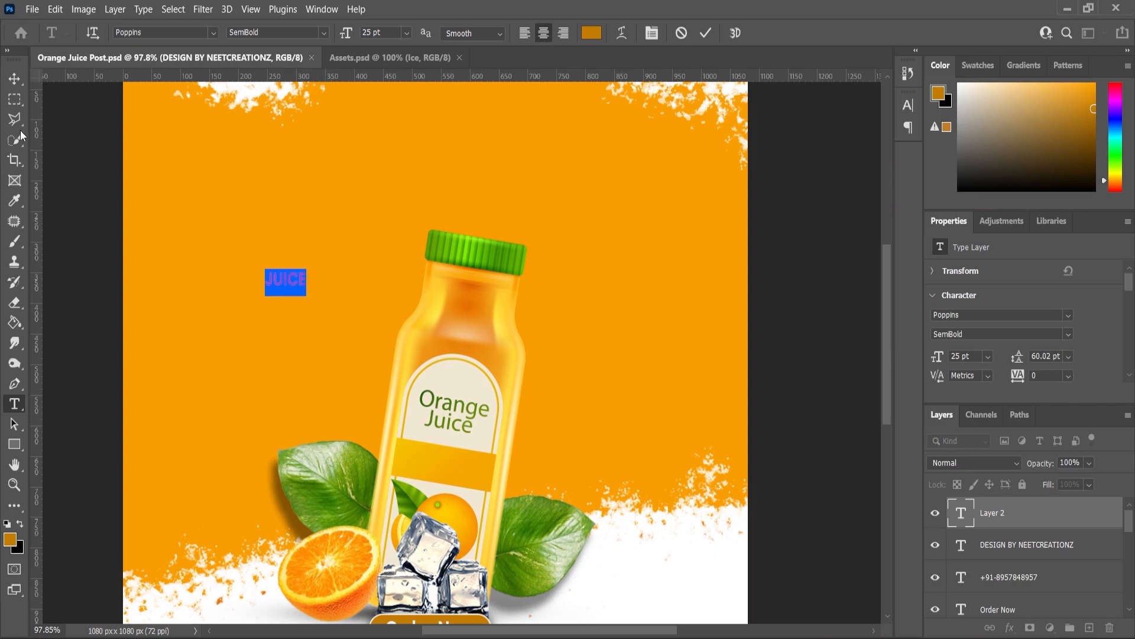
right_click(14, 78)
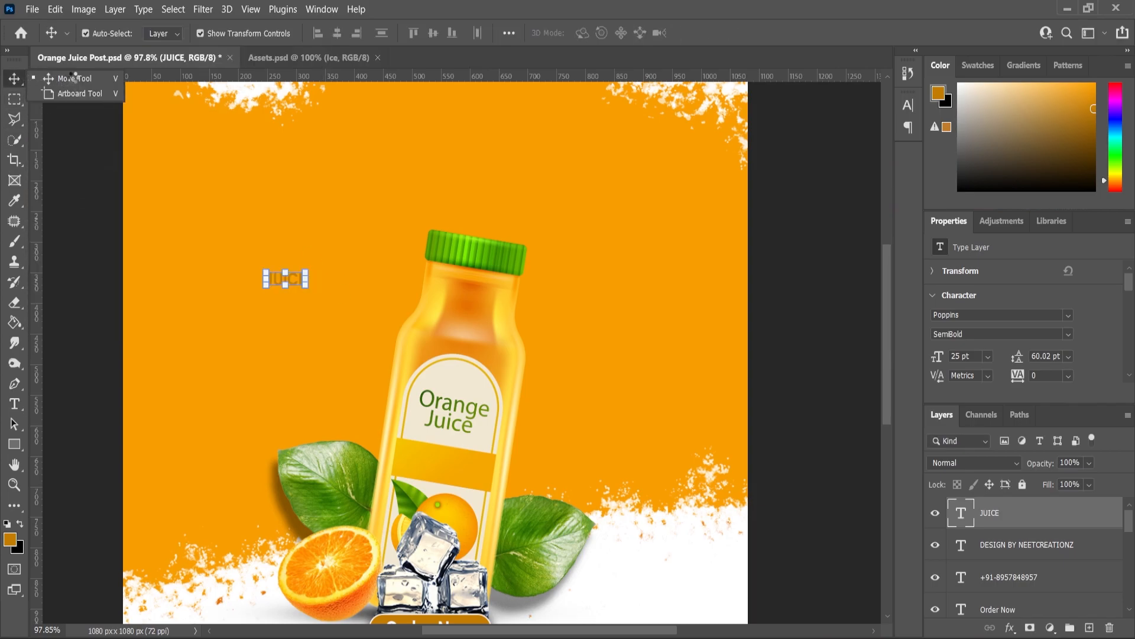
click(76, 85)
drag(307, 272, 349, 241)
Step: Colour the JUICE text white (ffffff) and move it above the bottle cap
click(14, 404)
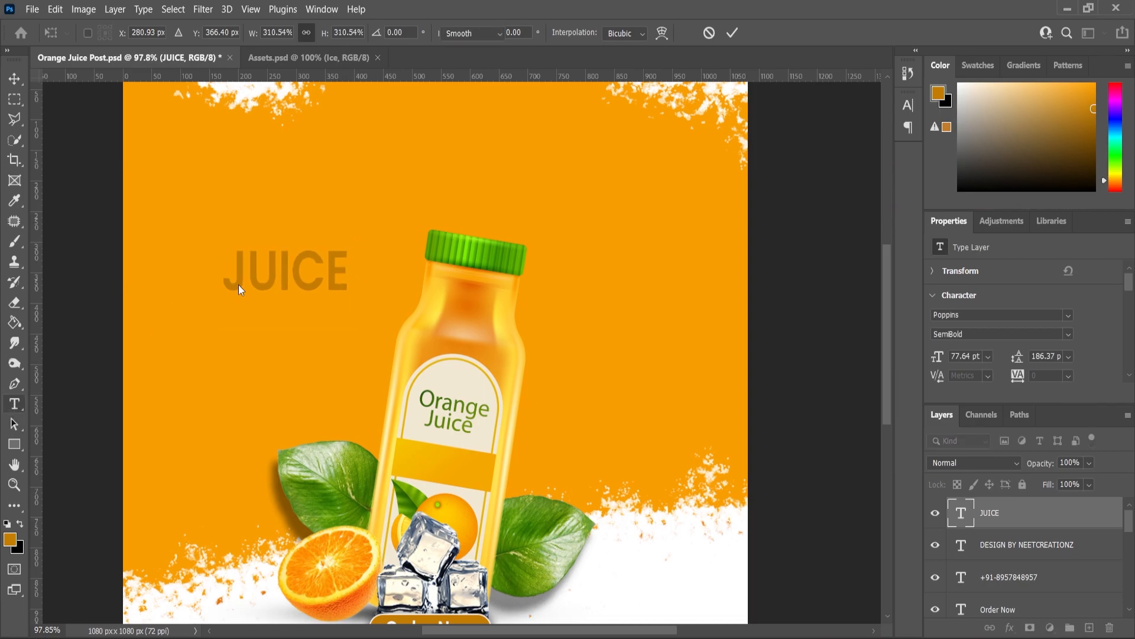
click(251, 282)
key(ctrl+a)
click(9, 540)
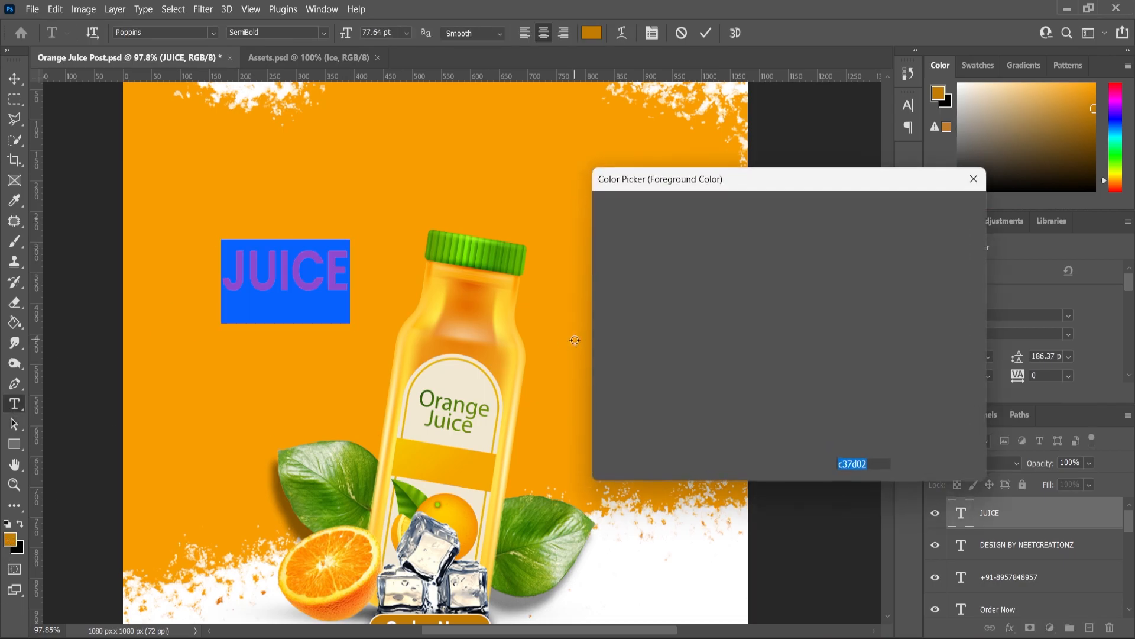
text(ffffff)
click(936, 209)
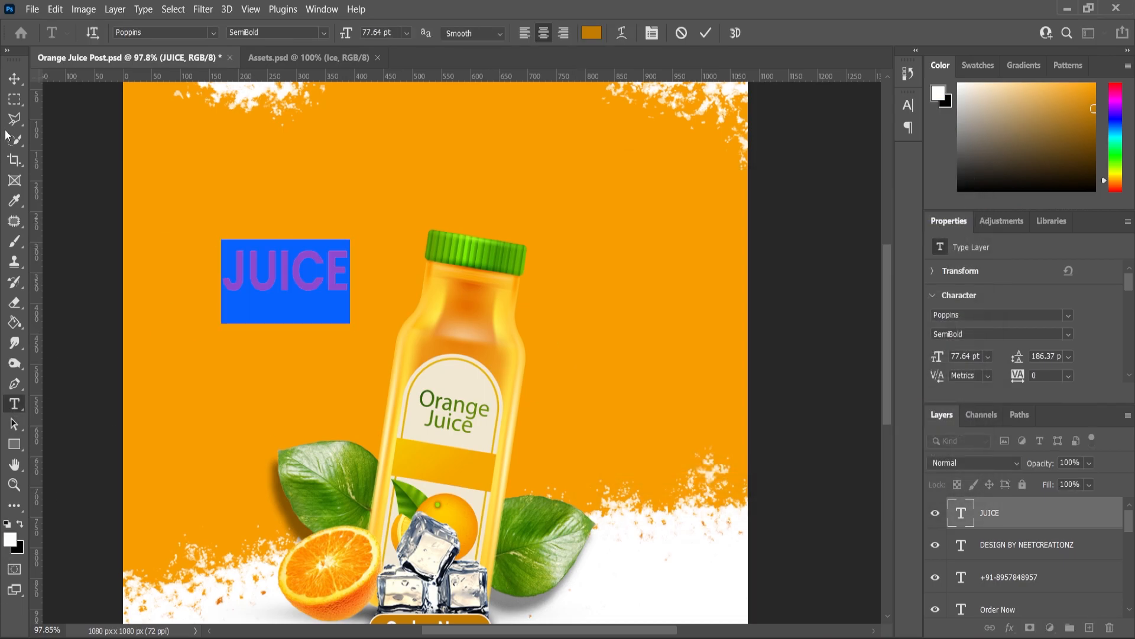
click(14, 78)
drag(286, 269, 428, 188)
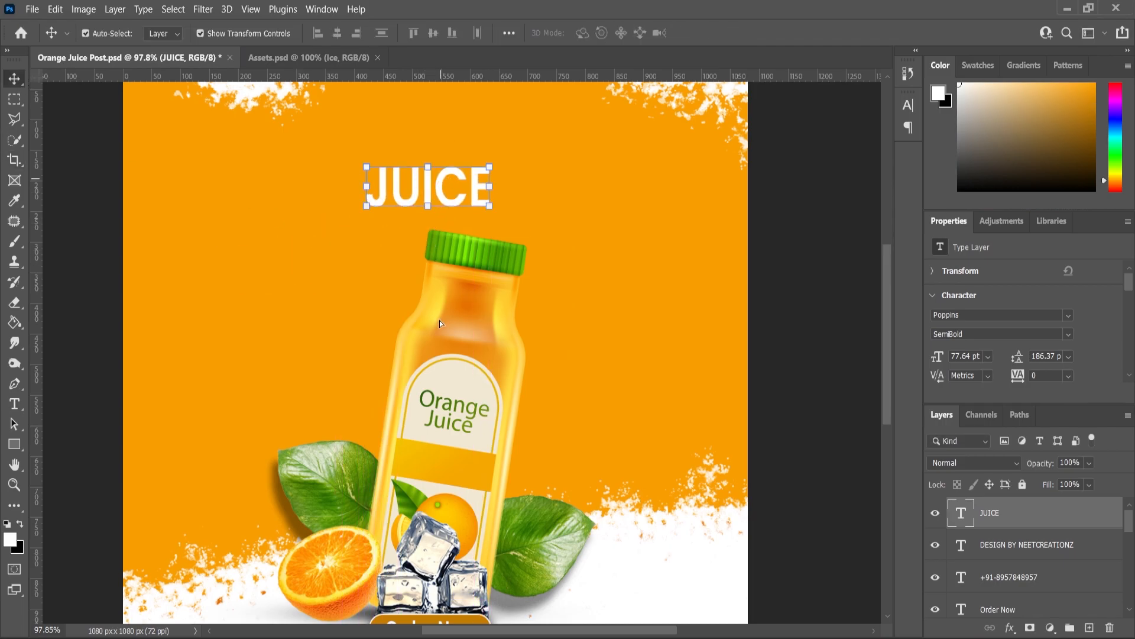
Step: Paste the copied layer style with stroke, inner shadow, gradient overlay and drop shadow onto the JUICE text layer
scroll(439, 322, down, 2)
scroll(755, 479, down, 1)
scroll(423, 199, up, 2)
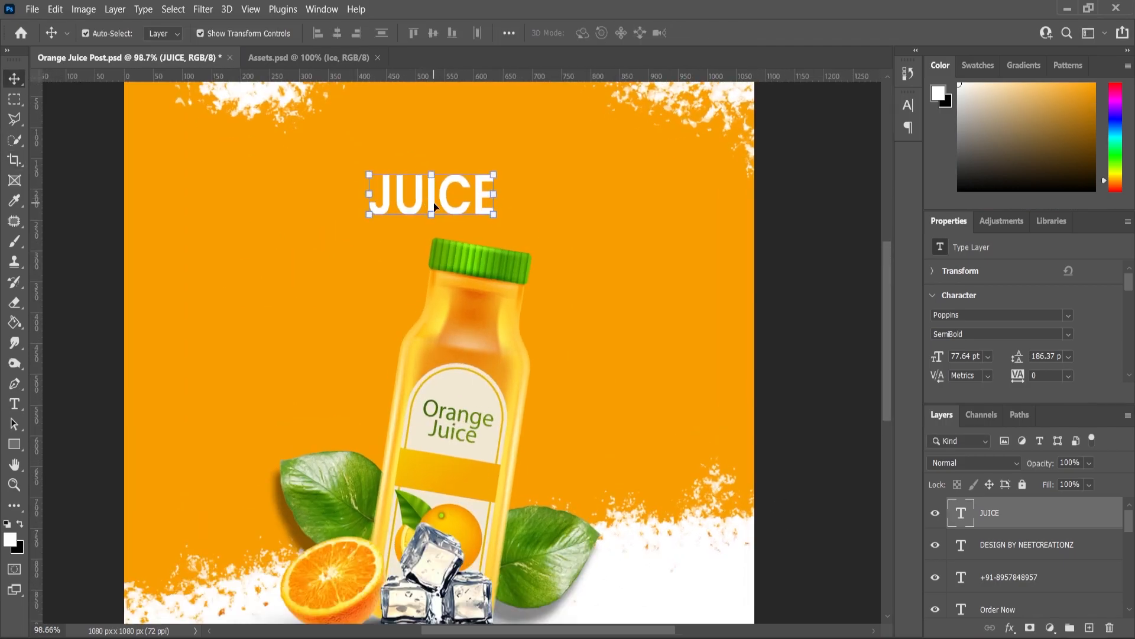
double_click(435, 207)
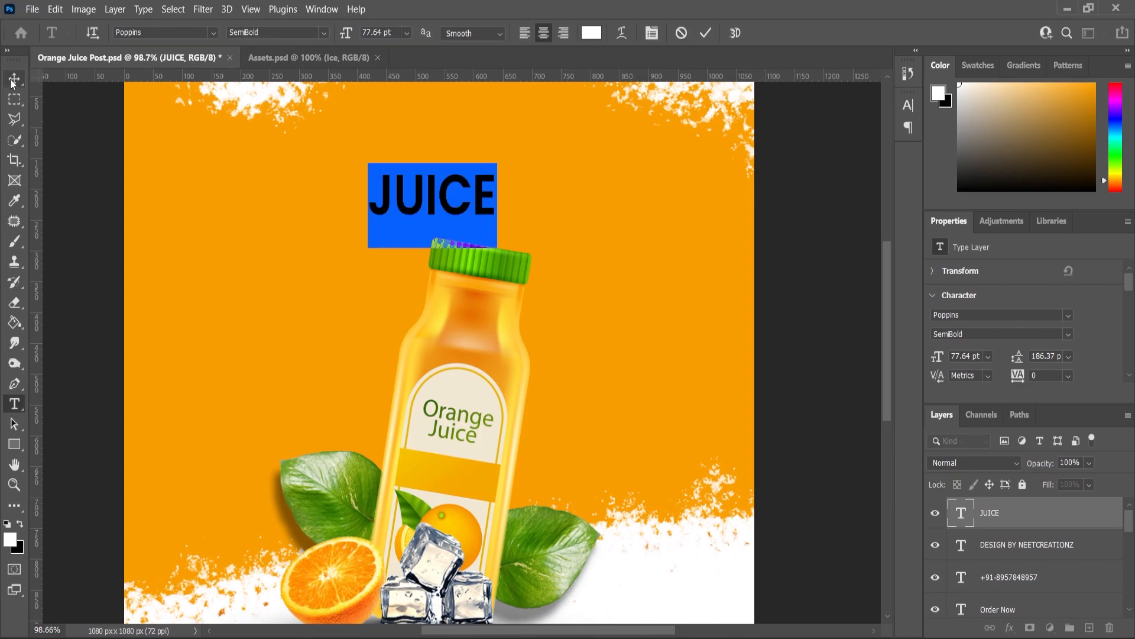
key(v)
right_click(1007, 520)
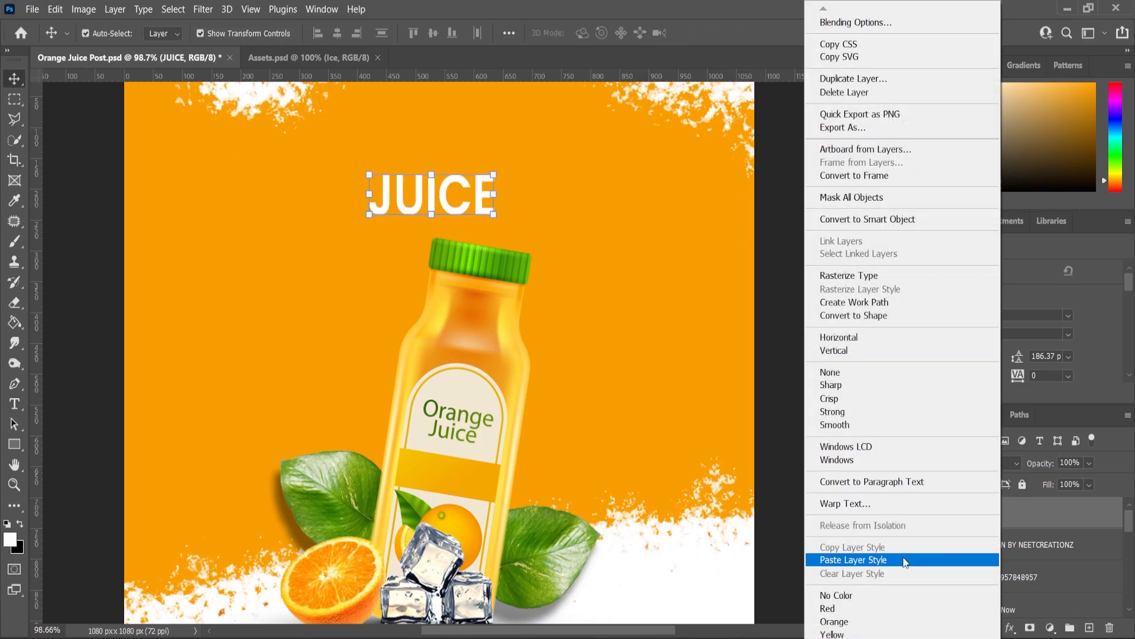
click(894, 565)
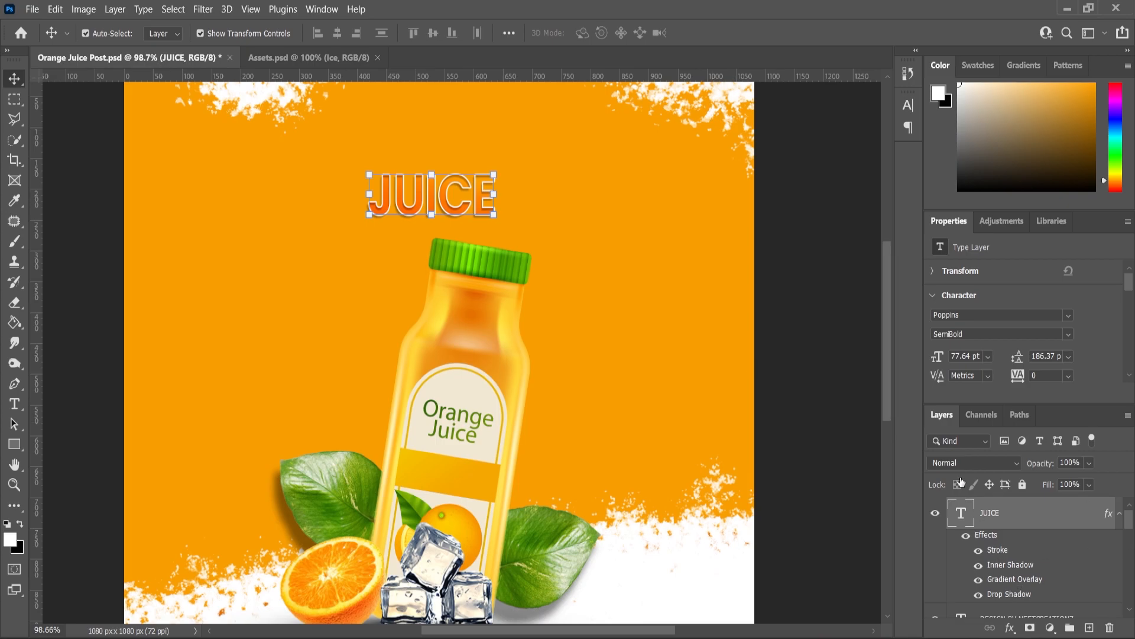
Step: Review the JUICE text's Stroke, Inner Shadow, Gradient Overlay and Drop Shadow settings, including the gradient's colour stops
double_click(998, 550)
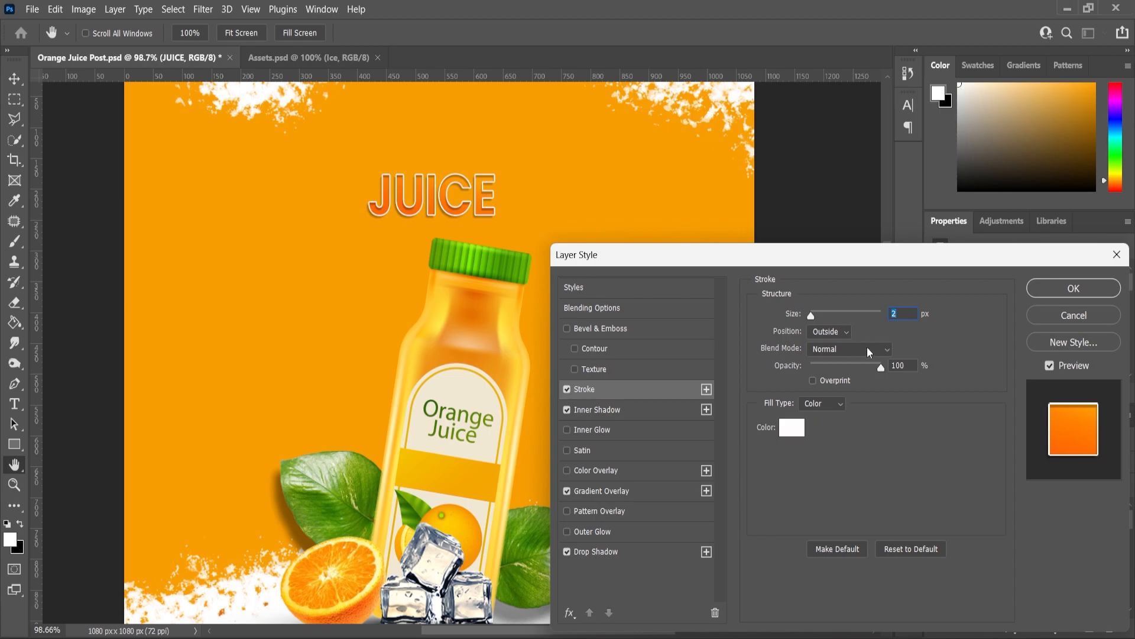
click(593, 410)
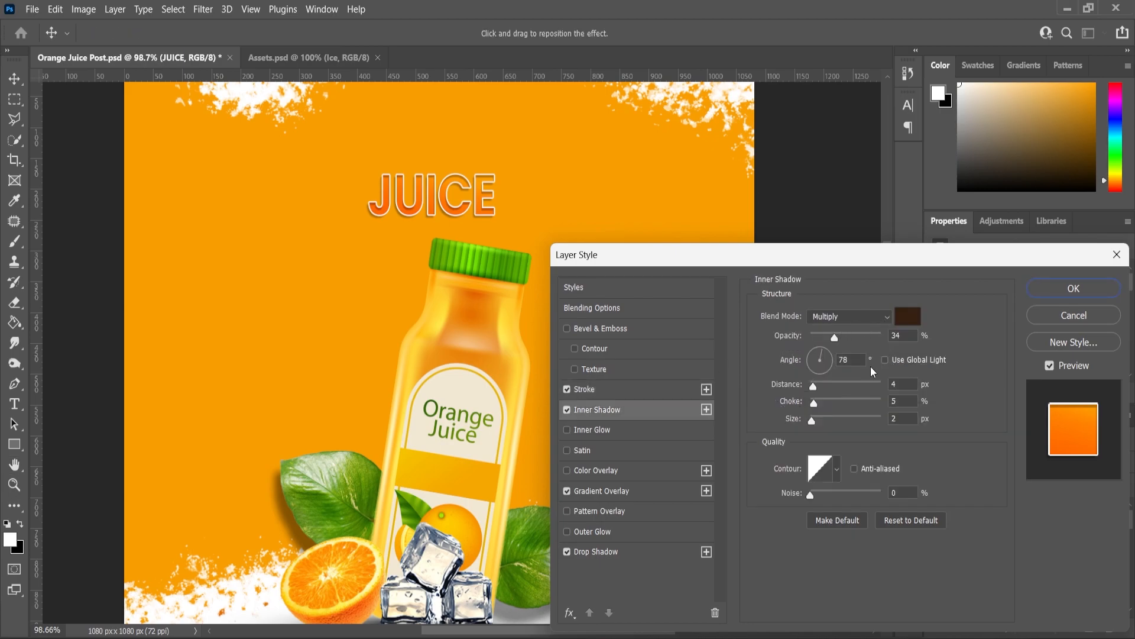
click(600, 493)
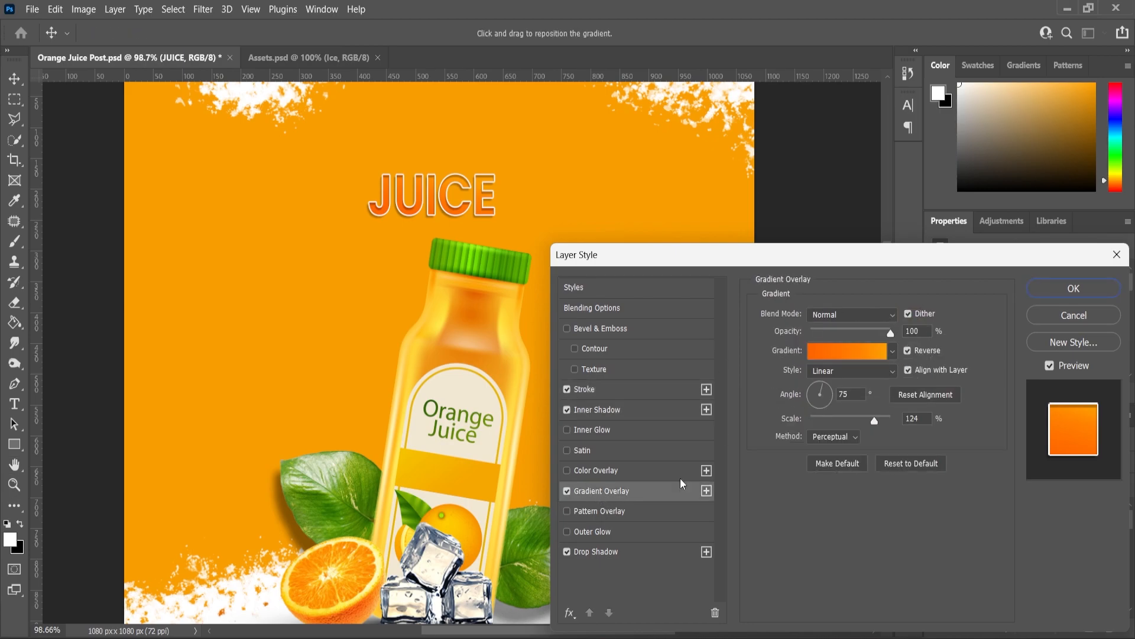
click(859, 357)
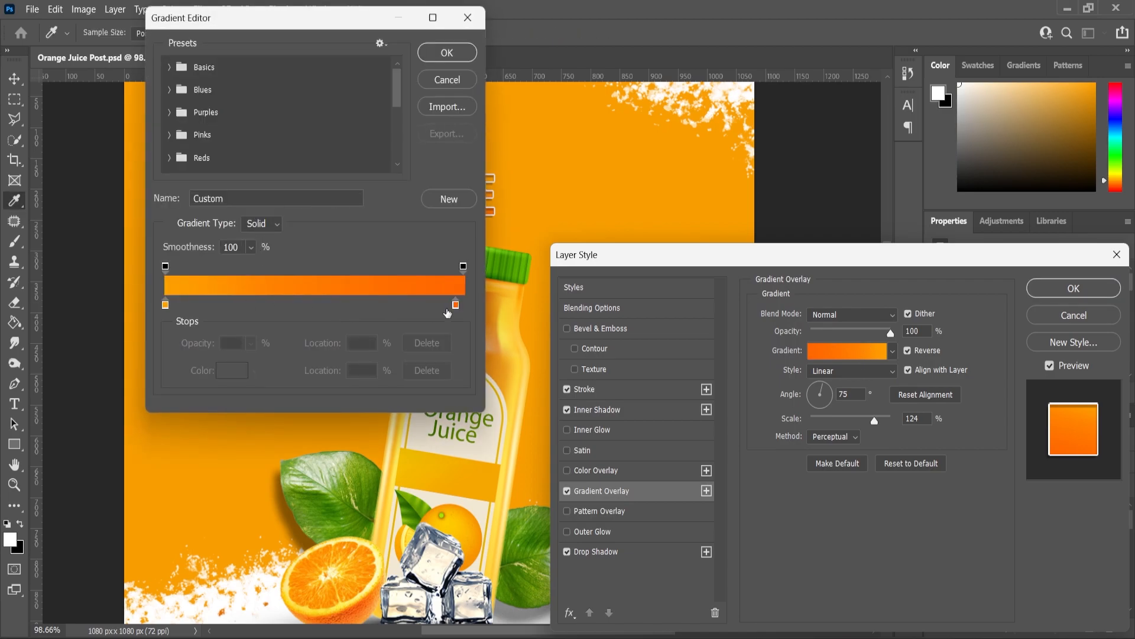
click(447, 53)
click(602, 551)
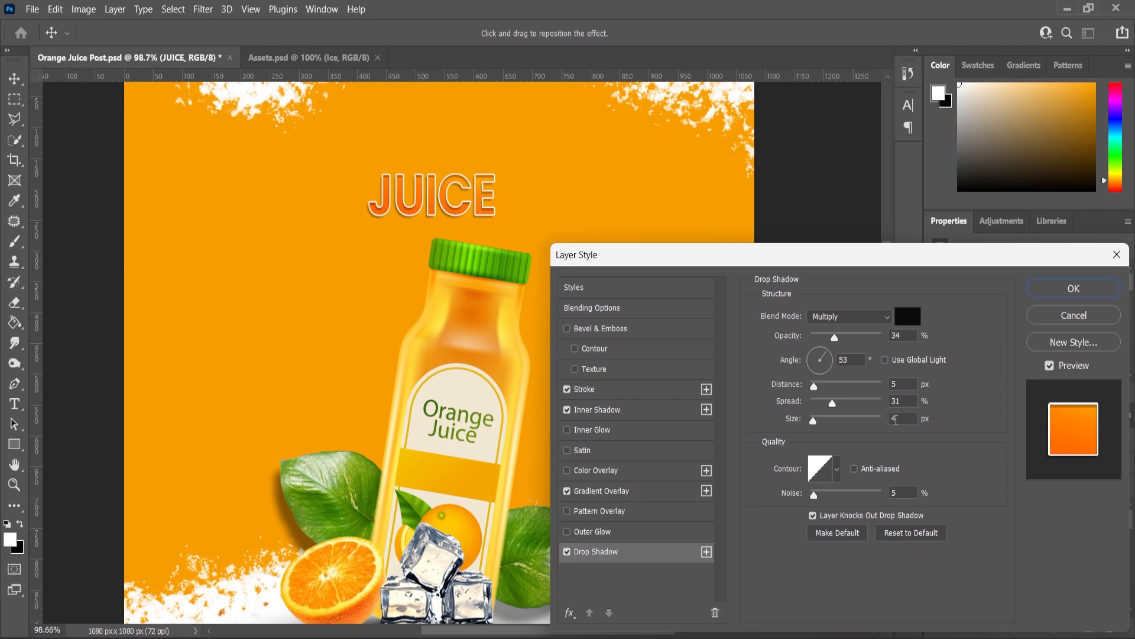
click(1074, 289)
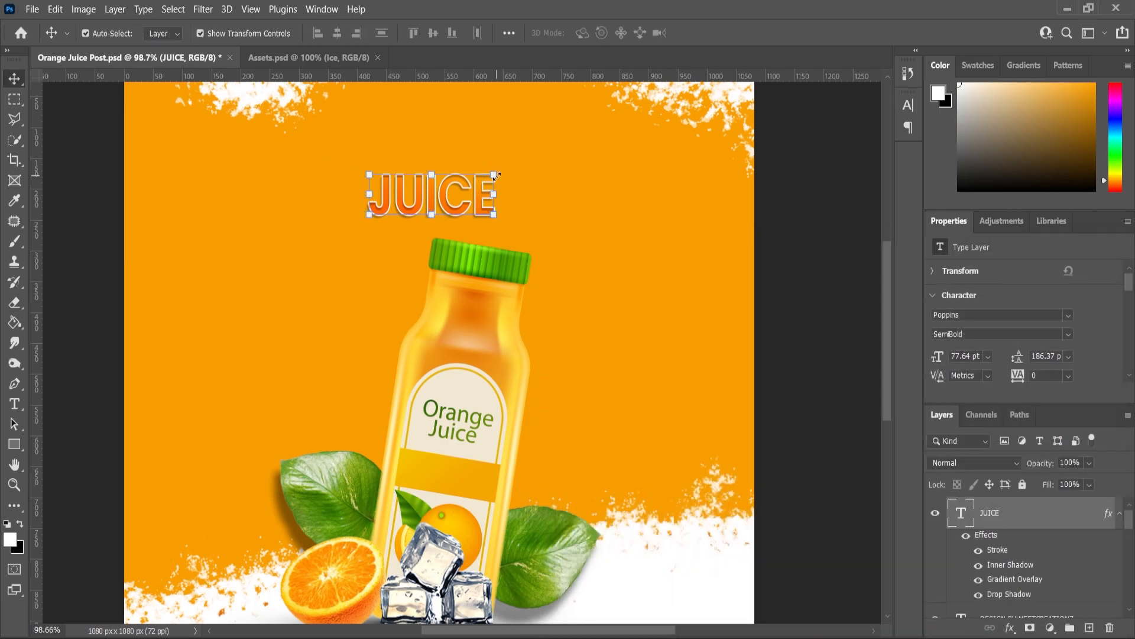
Step: Enlarge the JUICE text about its centre to about 120.5 pt
key(ctrl+t)
drag(496, 176, 536, 145)
key(Return)
Step: Change the JUICE text's font to Mistral and enlarge it to about 201 pt
click(19, 410)
click(405, 199)
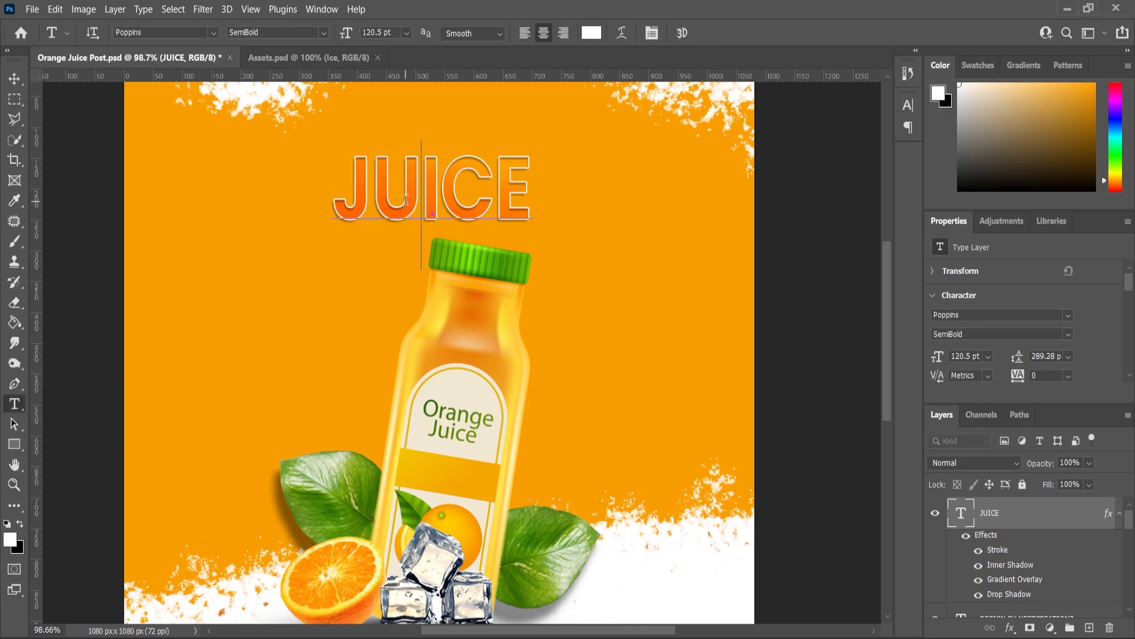
key(ctrl+a)
click(214, 34)
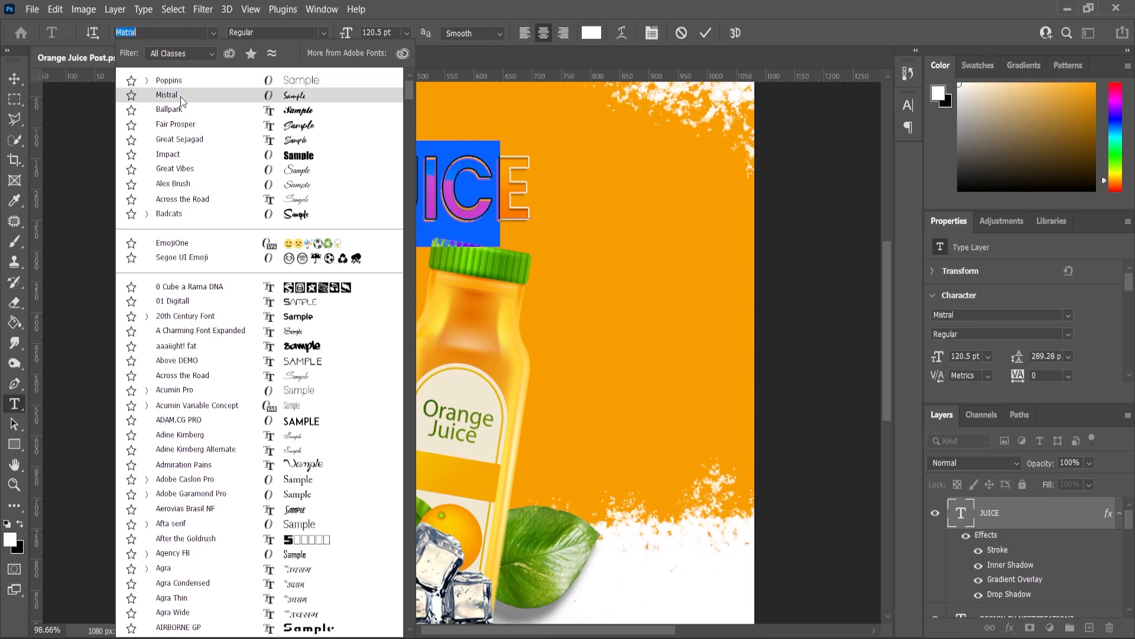
click(180, 96)
click(12, 78)
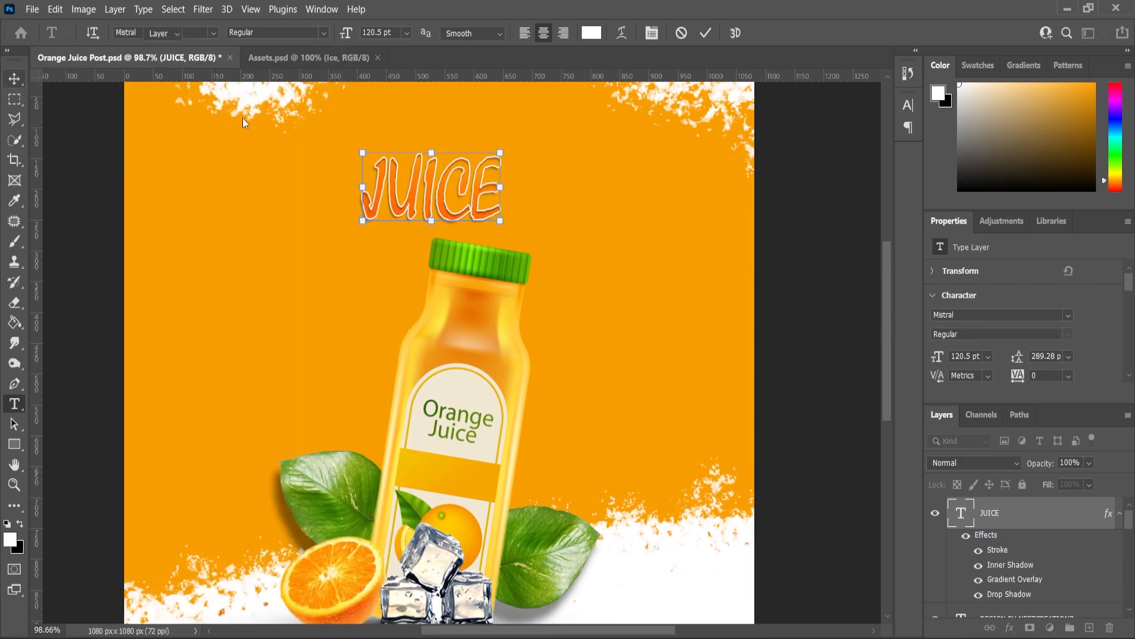
scroll(492, 144, up, 1)
drag(502, 155, 558, 120)
Step: Warp the JUICE text with a horizontal Arc style and a bend of about +21%
click(13, 404)
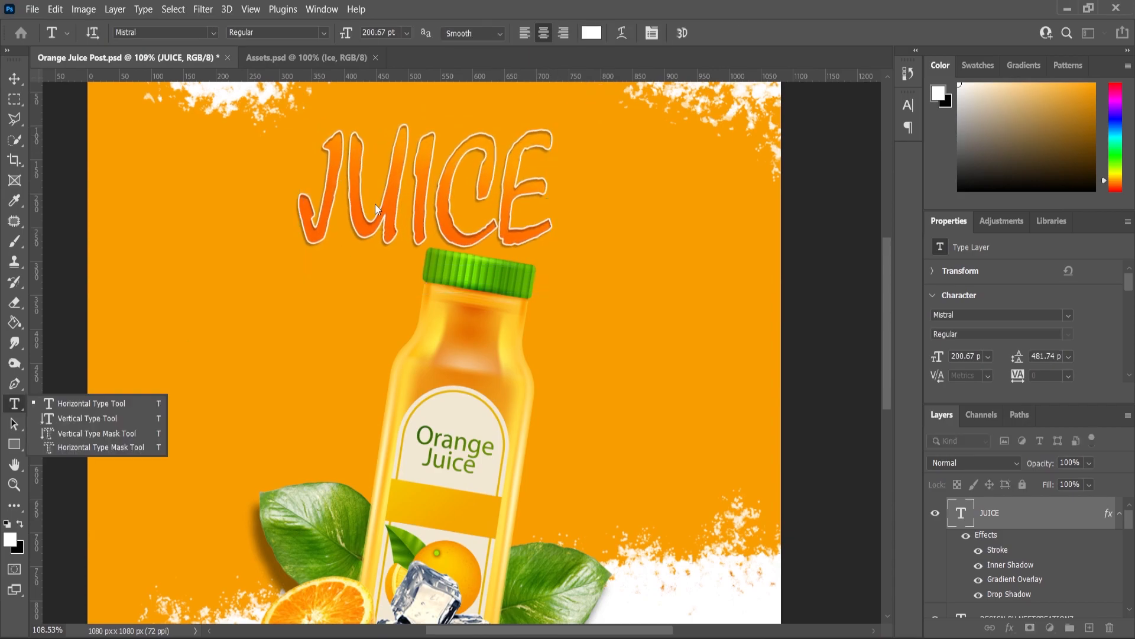
click(408, 205)
key(ctrl+a)
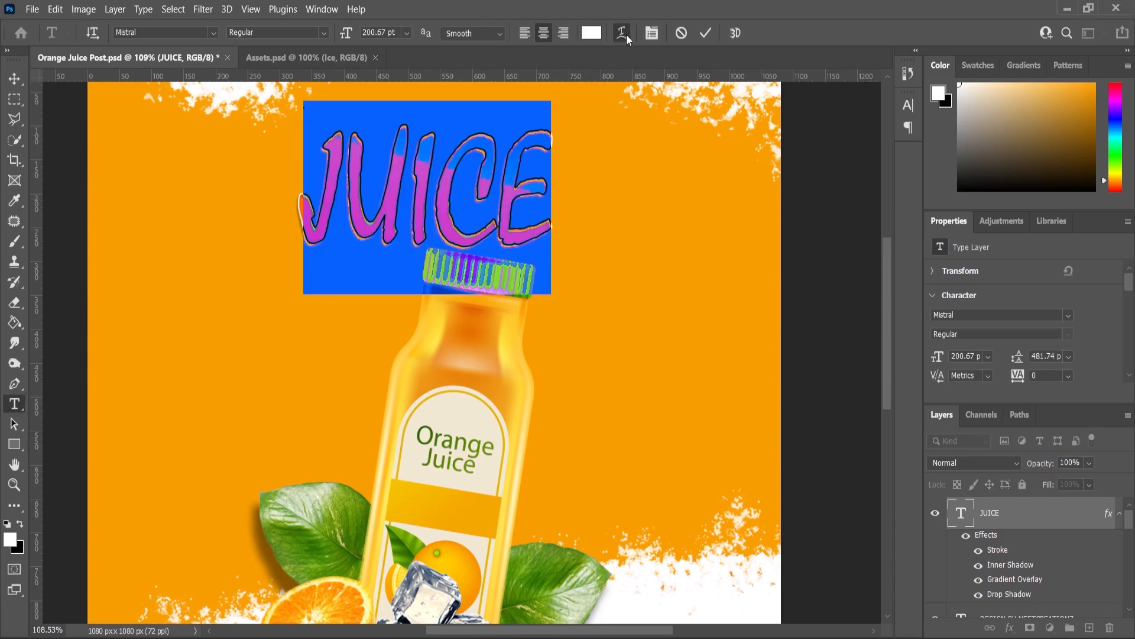
click(622, 33)
click(551, 155)
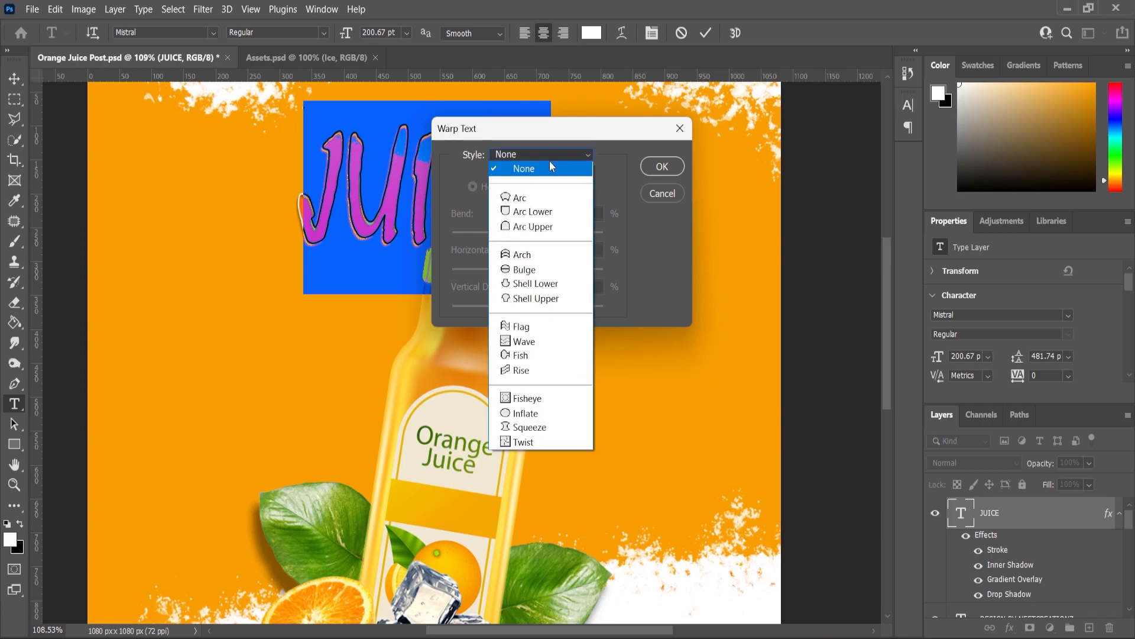
click(530, 183)
drag(566, 237, 544, 243)
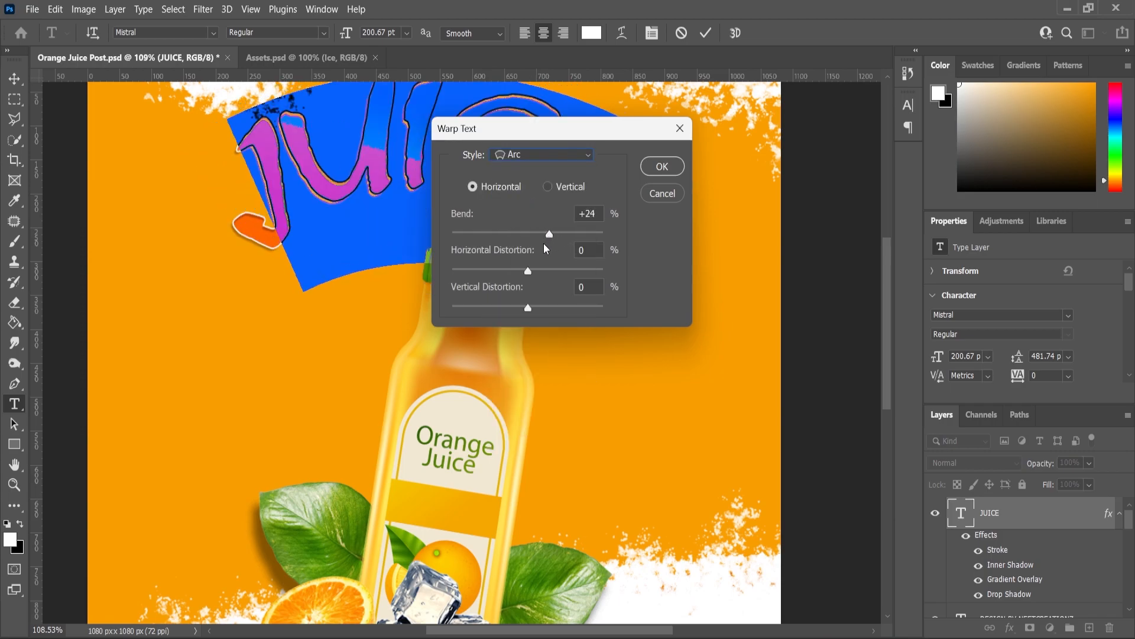
drag(577, 138, 755, 182)
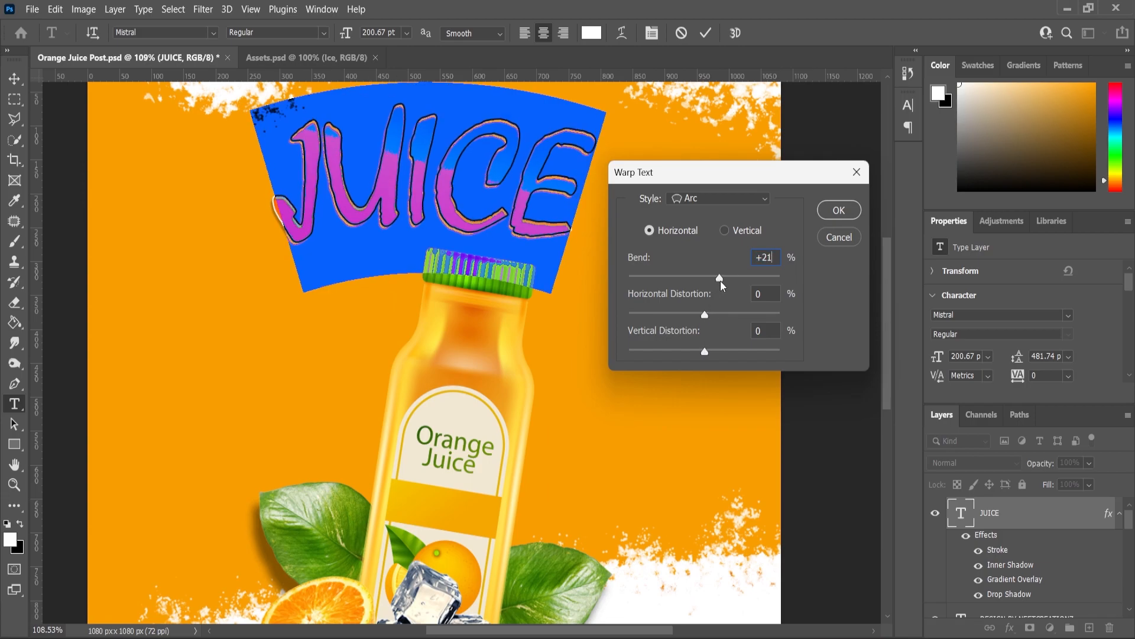
click(839, 210)
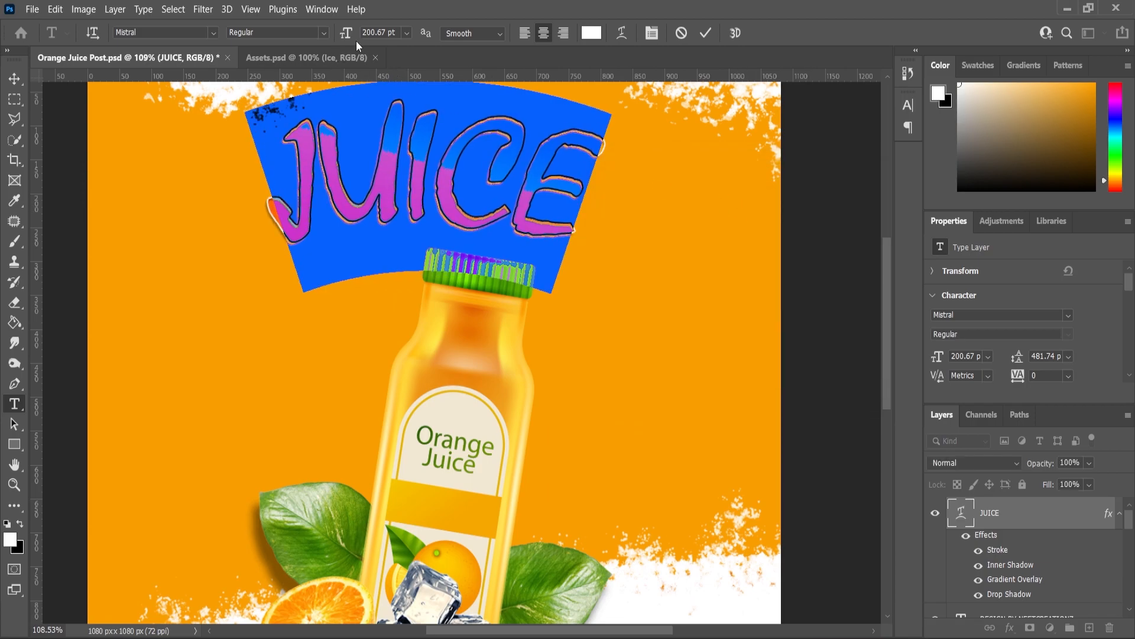
Step: Reduce the JUICE text's font size to 191 pt and position it just above the bottle cap
drag(349, 38, 352, 59)
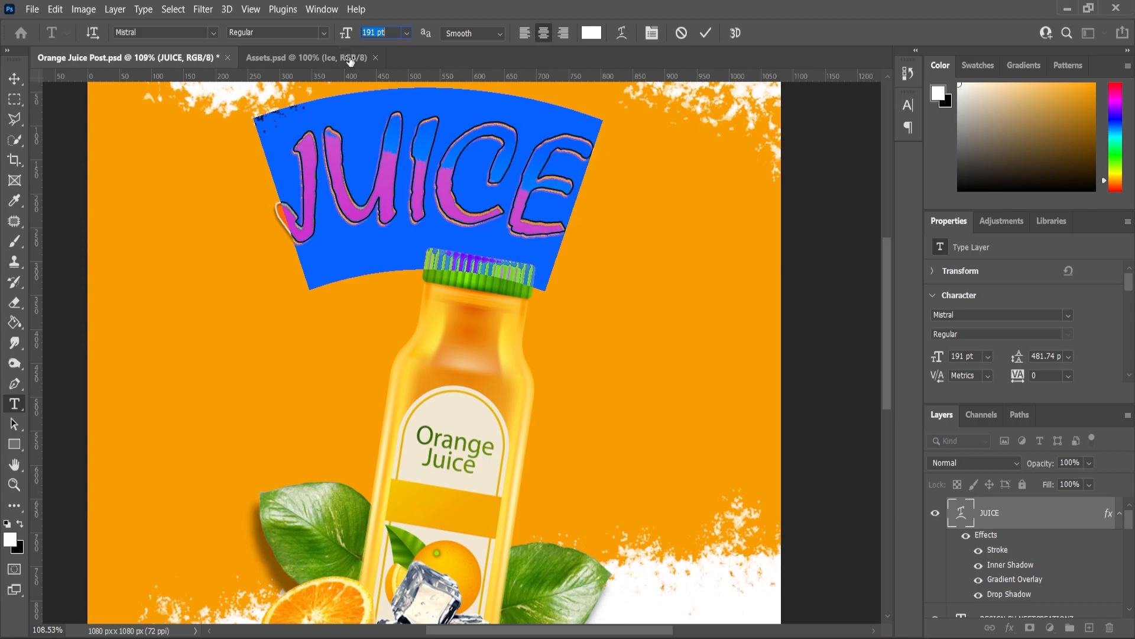
click(15, 81)
scroll(528, 232, down, 2)
mouse_move(523, 208)
mouse_down()
mouse_move(531, 237)
mouse_move(531, 223)
mouse_up()
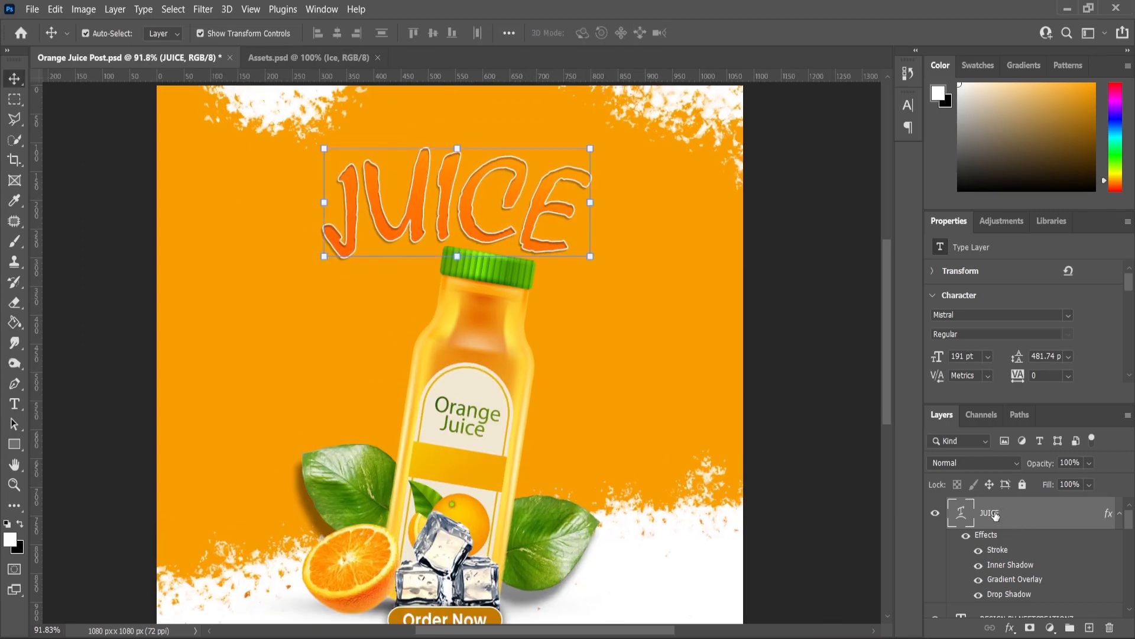
Step: Place the JUICE layer beneath the bottle layer, just above Layer 1, and lower the text so the cap overlaps it
click(1120, 515)
drag(989, 525, 999, 549)
scroll(471, 210, up, 1)
drag(476, 214, 476, 241)
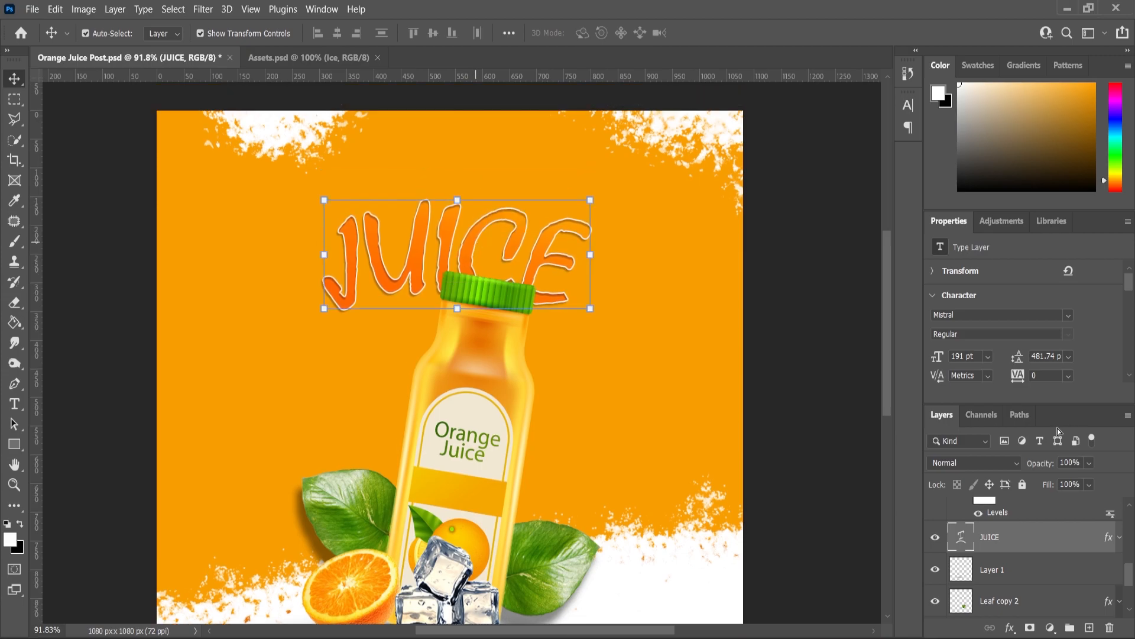
Step: Scale the JUICE text up proportionally to about 107%, making it about 204 pt
click(592, 204)
drag(599, 180, 610, 172)
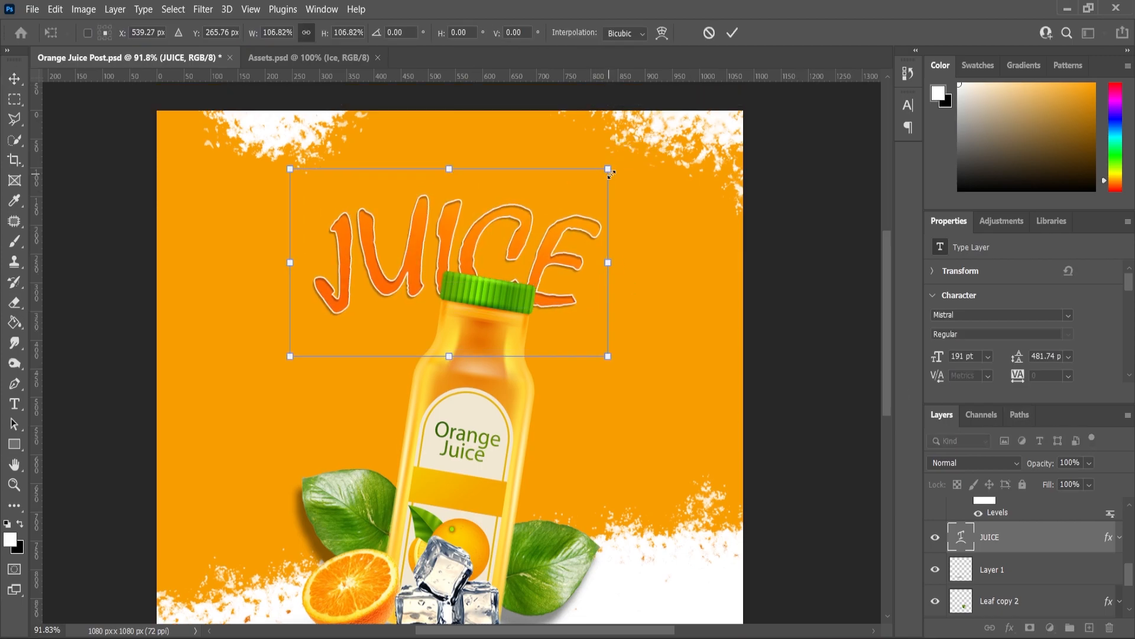
key(Return)
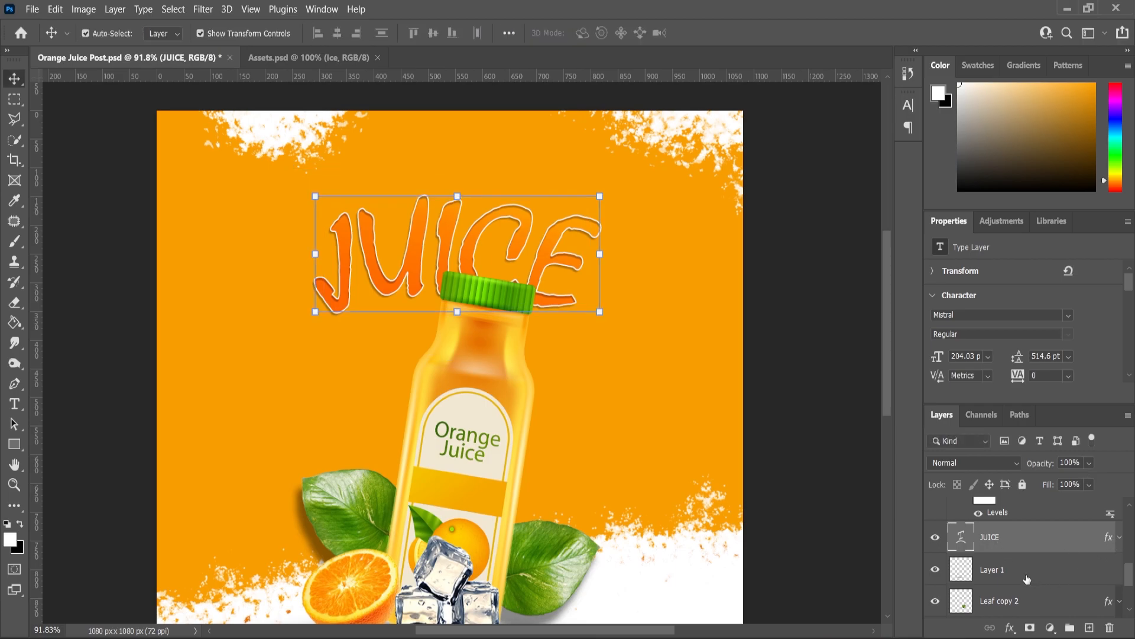
Step: Thicken the JUICE text's white outside stroke to 5 px
click(1119, 537)
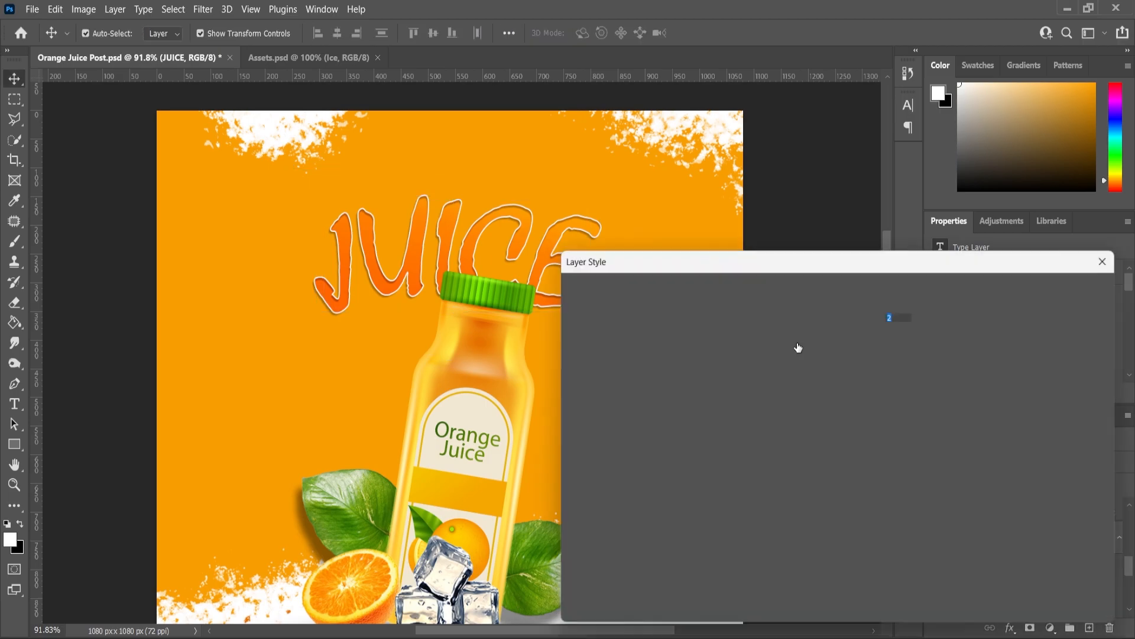
drag(810, 313, 814, 317)
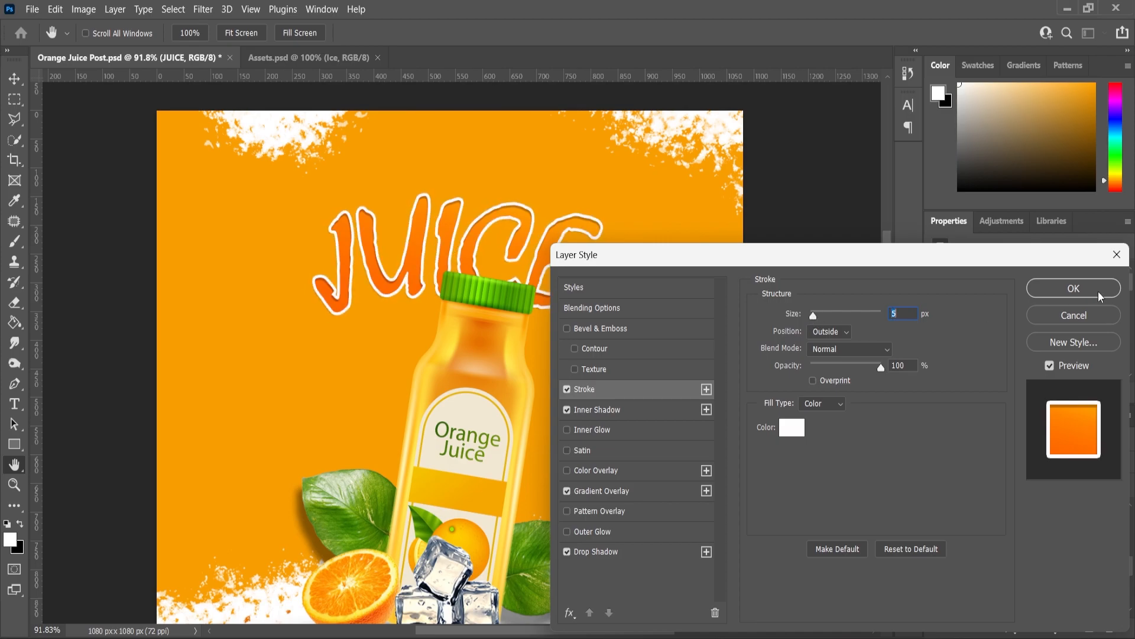
click(1073, 288)
Step: Scale the JUICE text up to about 109%, making it about 222 pt, and shift it slightly down behind the cap
drag(601, 195, 623, 160)
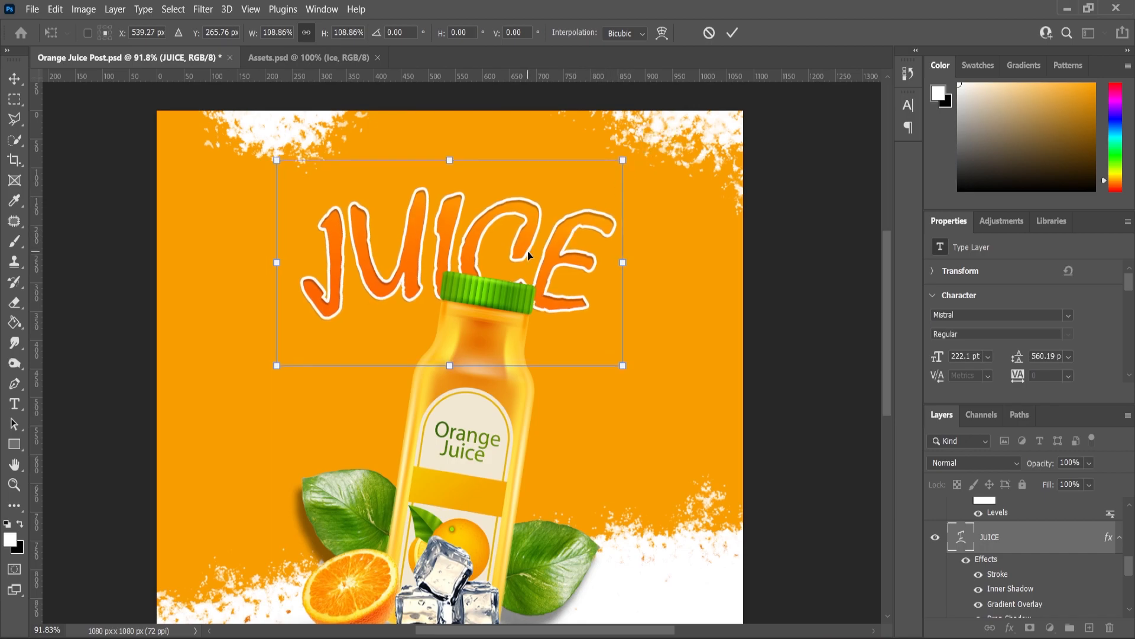
drag(530, 256, 529, 264)
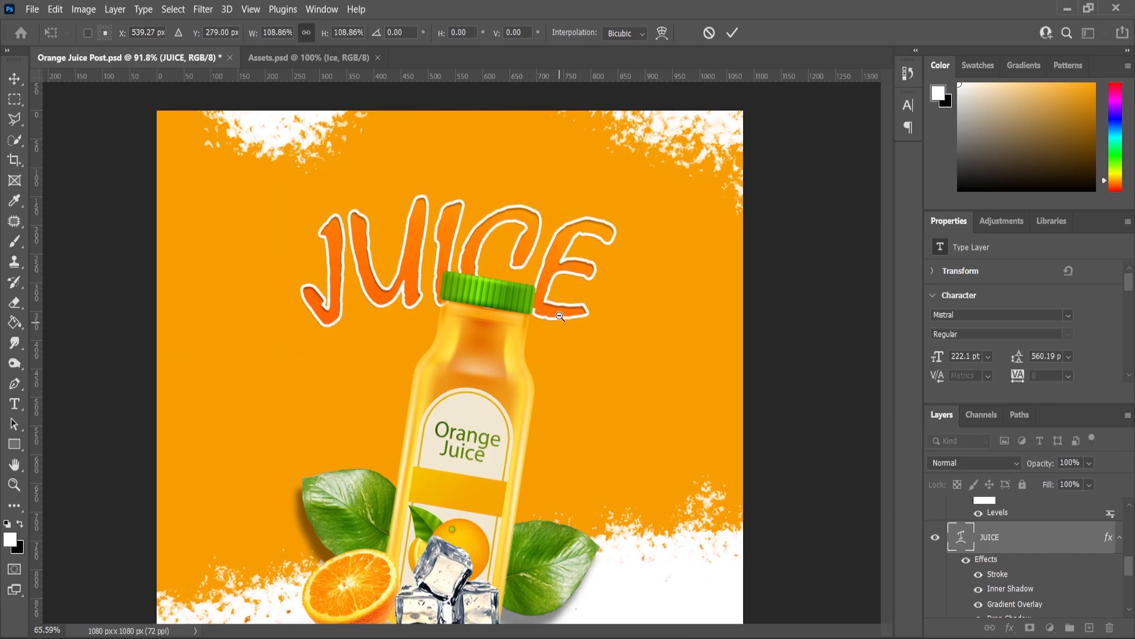
key(Return)
scroll(559, 316, down, 5)
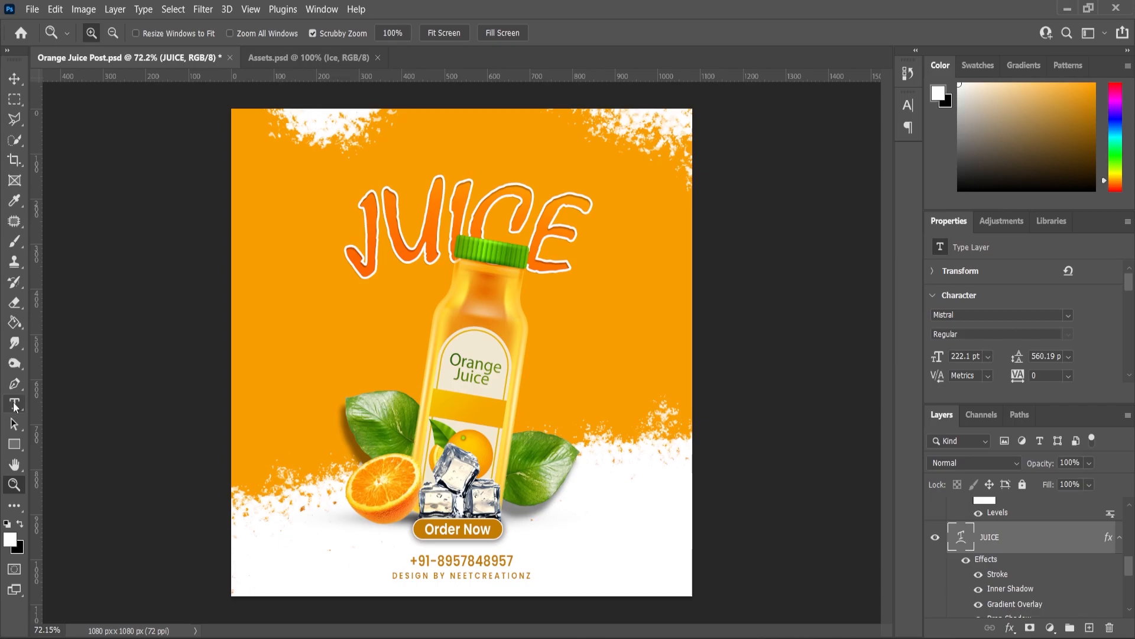
Step: Add a white text reading "Orange" on the orange background beside the bottle and set its font to Fair Prosper
click(15, 404)
click(274, 361)
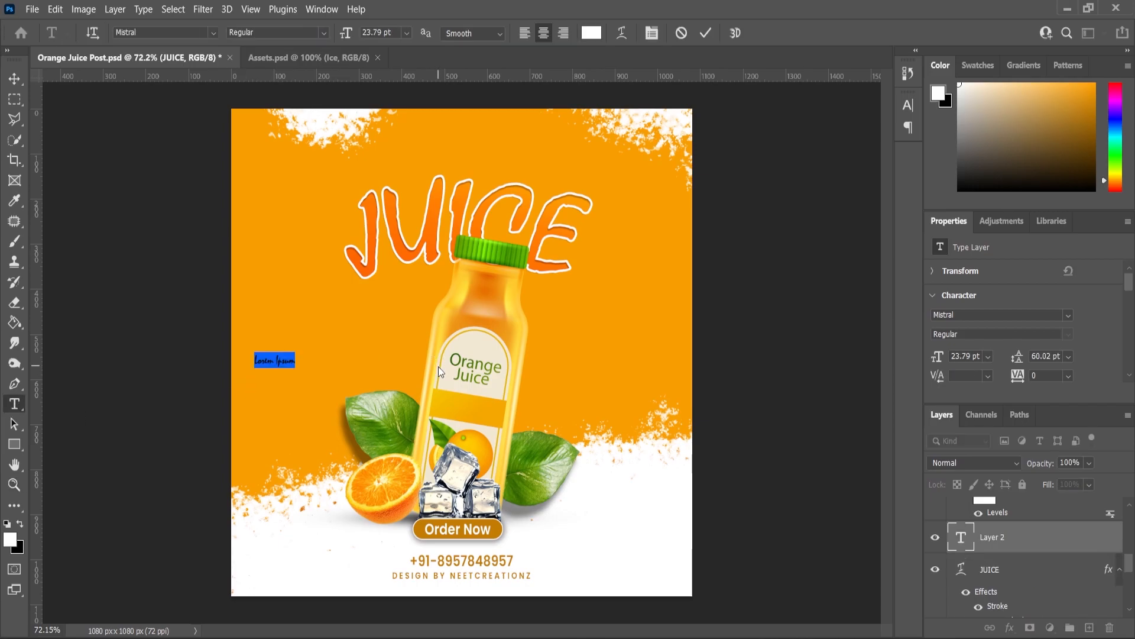
text(Orange)
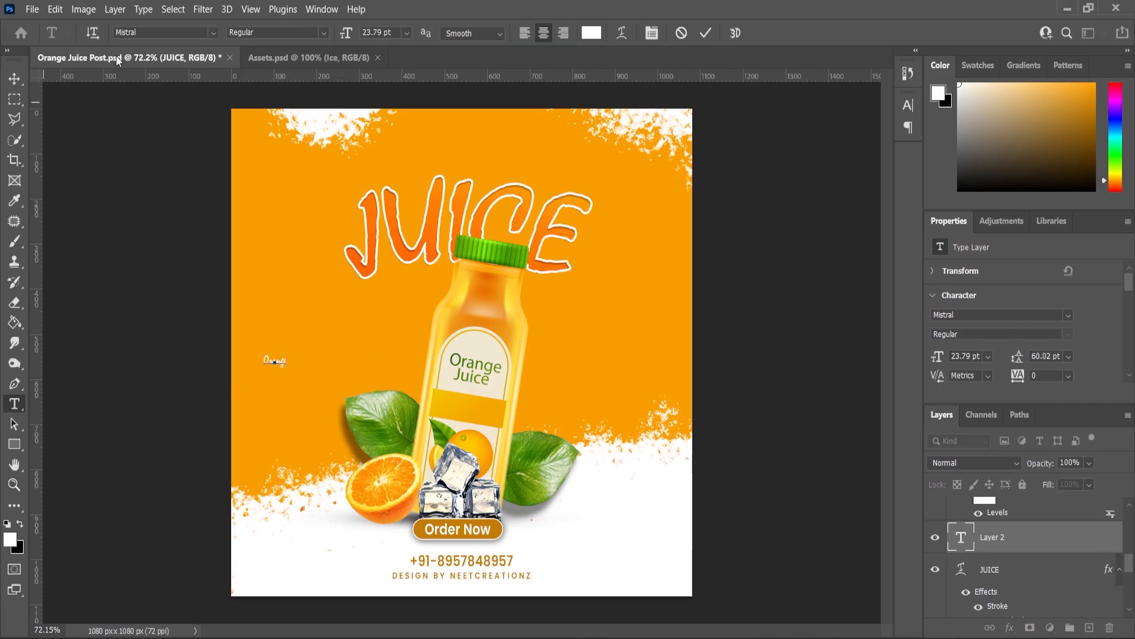
click(212, 33)
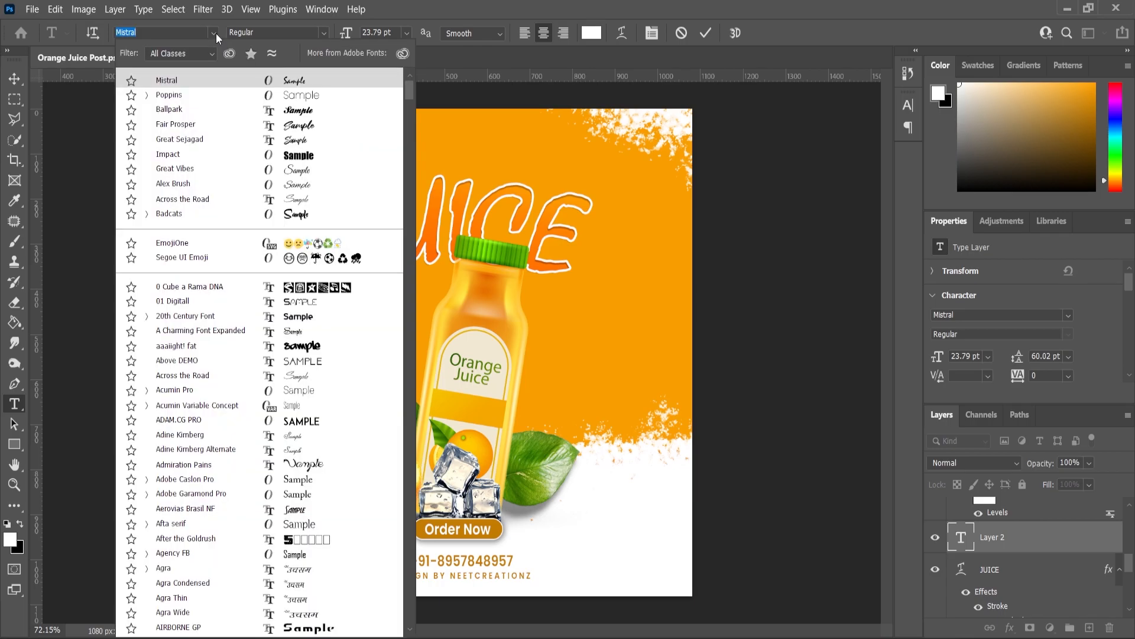
click(184, 126)
click(15, 79)
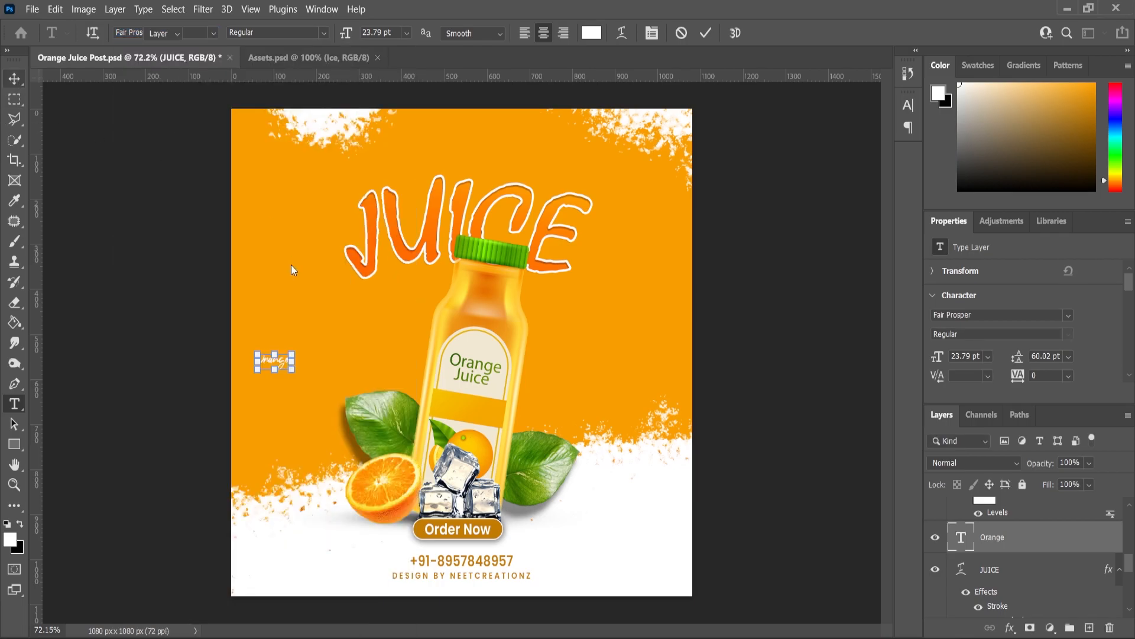
Step: Scale the white Orange text up to about 318% and place it above the JUICE text, slightly left of centre
drag(292, 353, 330, 332)
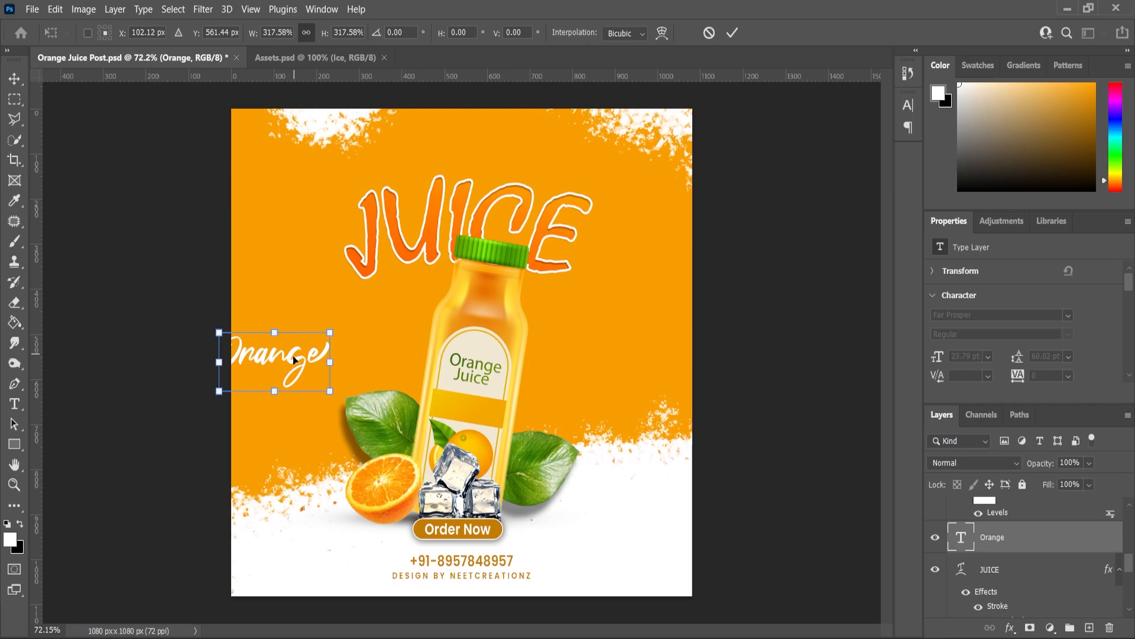
mouse_move(448, 171)
mouse_down()
mouse_move(473, 148)
mouse_move(454, 163)
mouse_up()
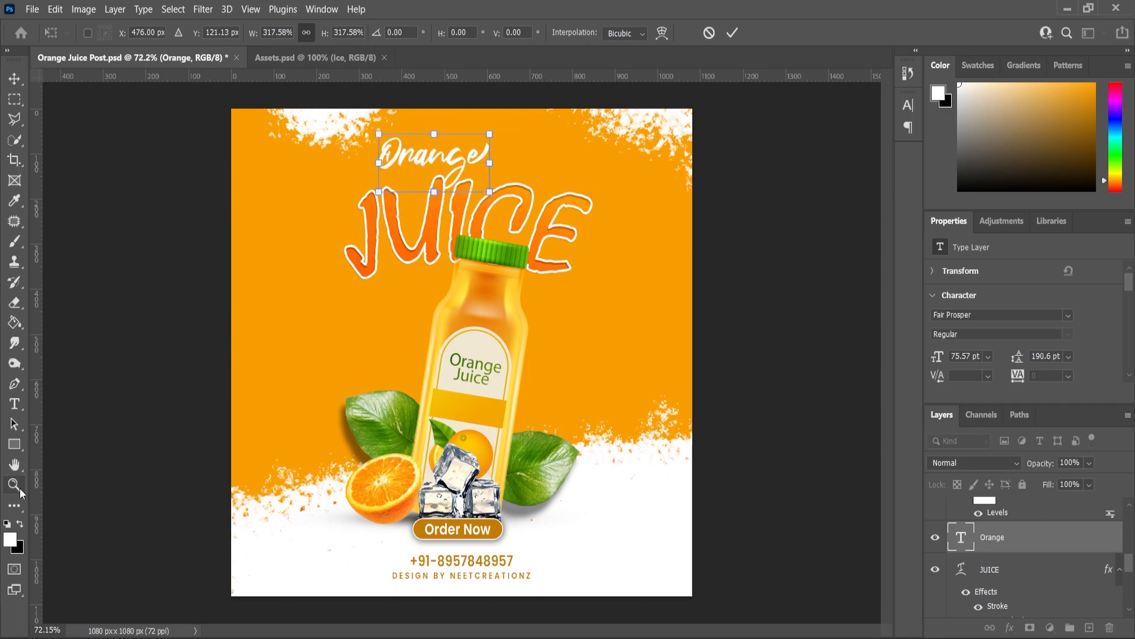
scroll(470, 151, up, 5)
key(Return)
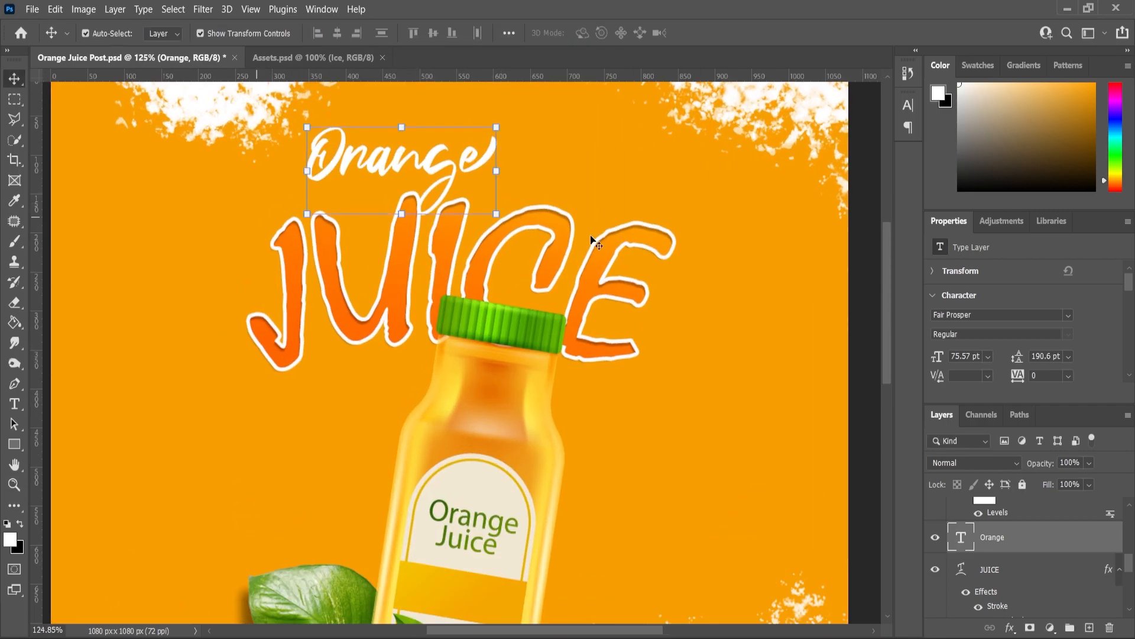
Step: Rotate the JUICE text about 6° counterclockwise and adjust its position behind the bottle cap
click(609, 283)
key(ctrl+t)
mouse_move(689, 391)
mouse_down()
mouse_move(678, 388)
mouse_move(688, 404)
mouse_up()
drag(711, 449, 724, 421)
drag(589, 316, 589, 301)
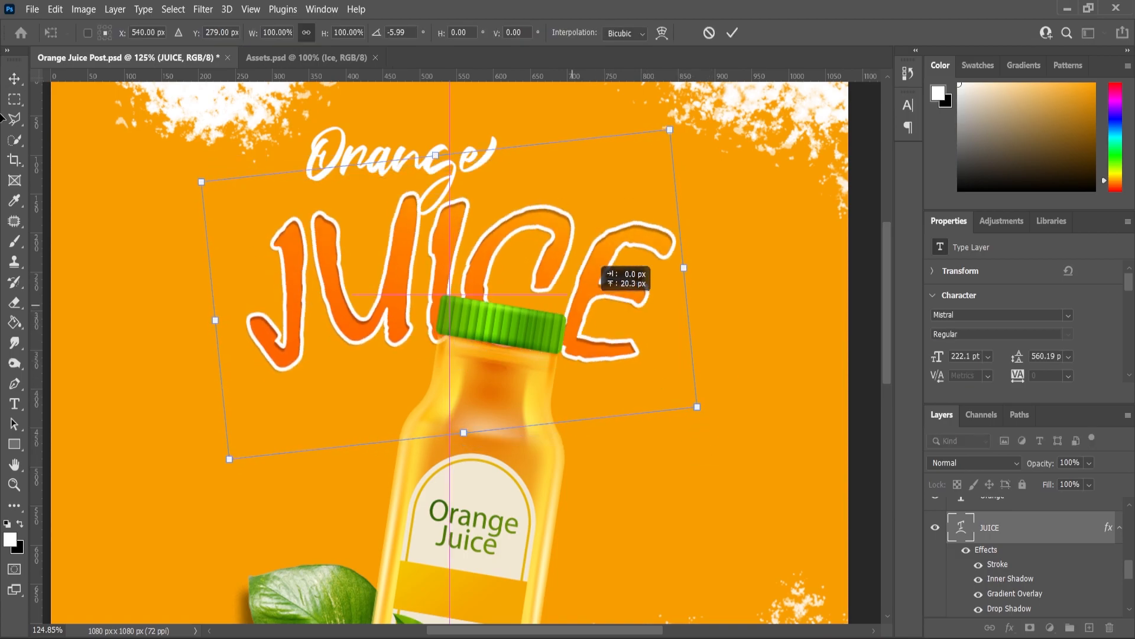
click(14, 79)
scroll(532, 186, down, 1)
scroll(563, 251, down, 2)
click(229, 383)
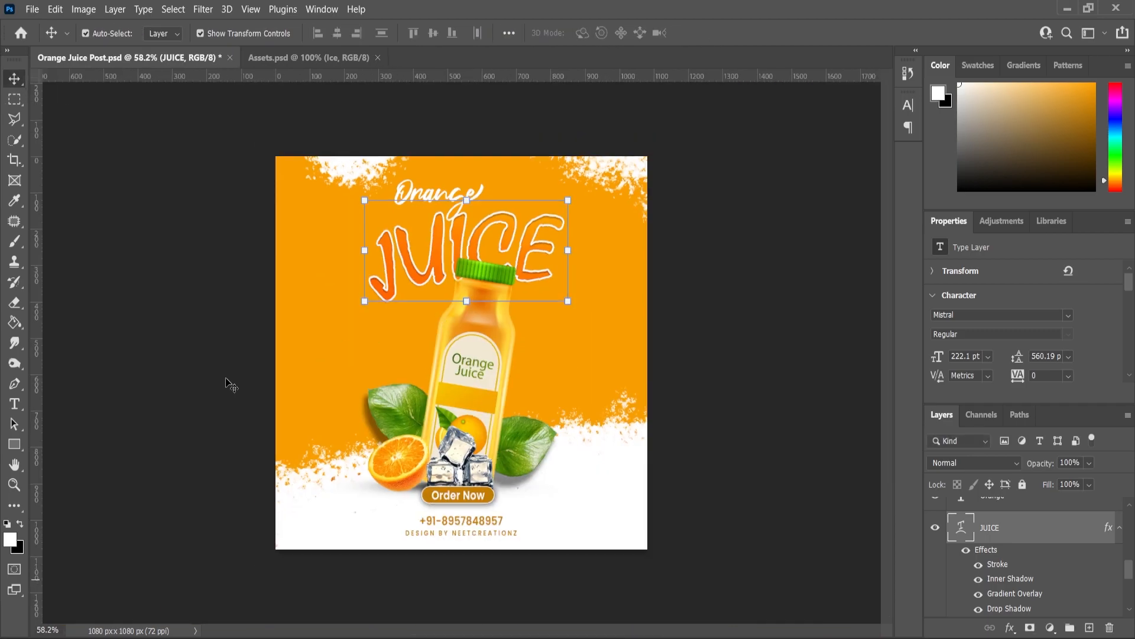
Step: Rotate the JUICE text about 13° clockwise and shift it slightly up behind the bottle cap
scroll(510, 222, up, 2)
click(568, 204)
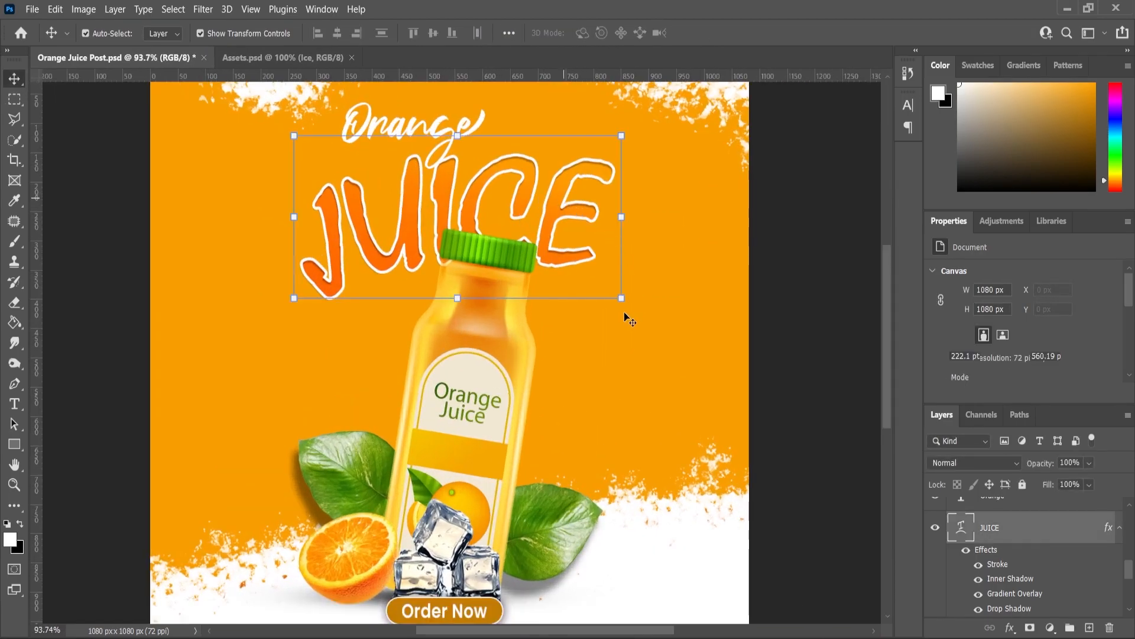
key(ctrl+t)
drag(649, 373, 617, 425)
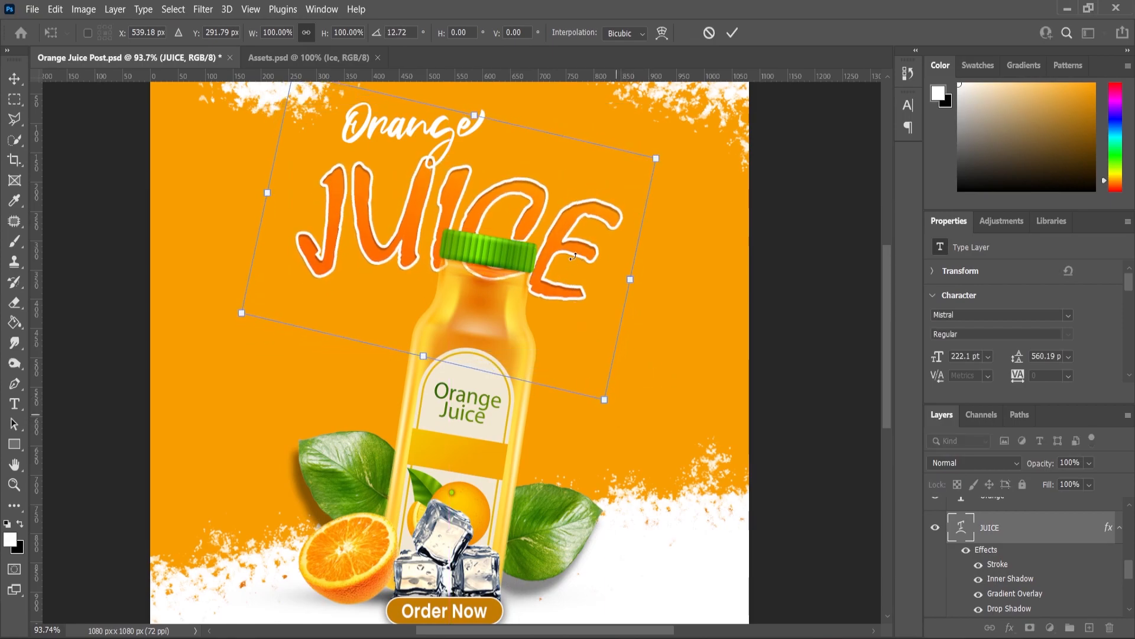
scroll(574, 210, down, 1)
scroll(574, 211, up, 1)
drag(577, 218, 578, 201)
key(Return)
key(v)
scroll(457, 270, down, 4)
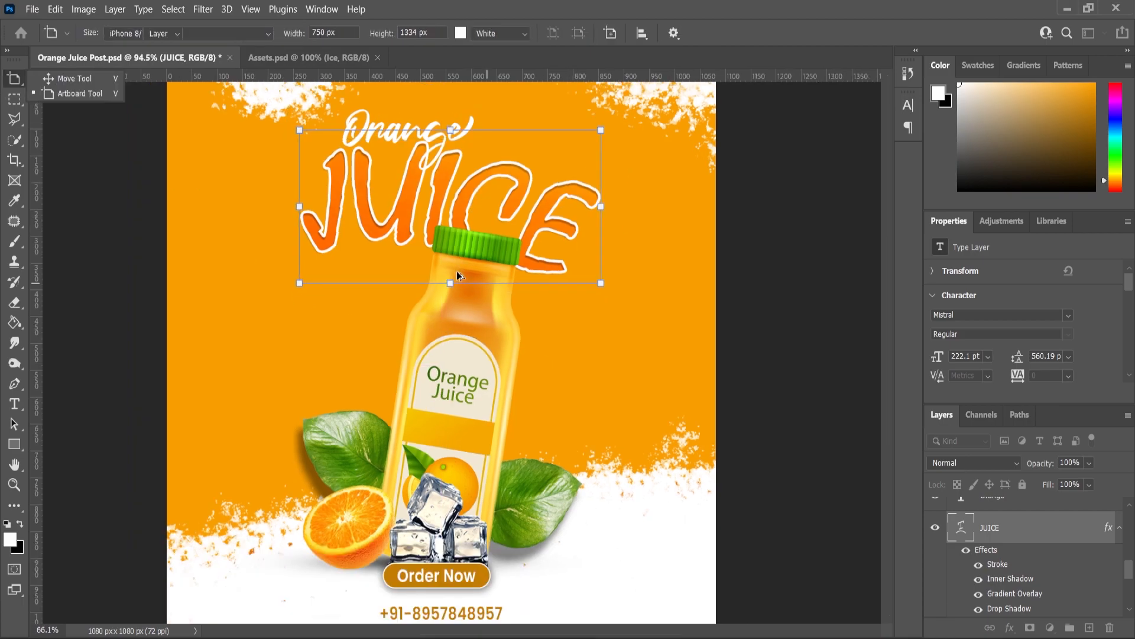
key(v)
Step: Move the Orange text right above the middle of JUICE, size it to about 76 pt, and tilt it slightly clockwise
scroll(476, 180, up, 4)
scroll(476, 179, up, 5)
drag(495, 171, 568, 223)
drag(593, 291, 602, 315)
drag(519, 269, 517, 245)
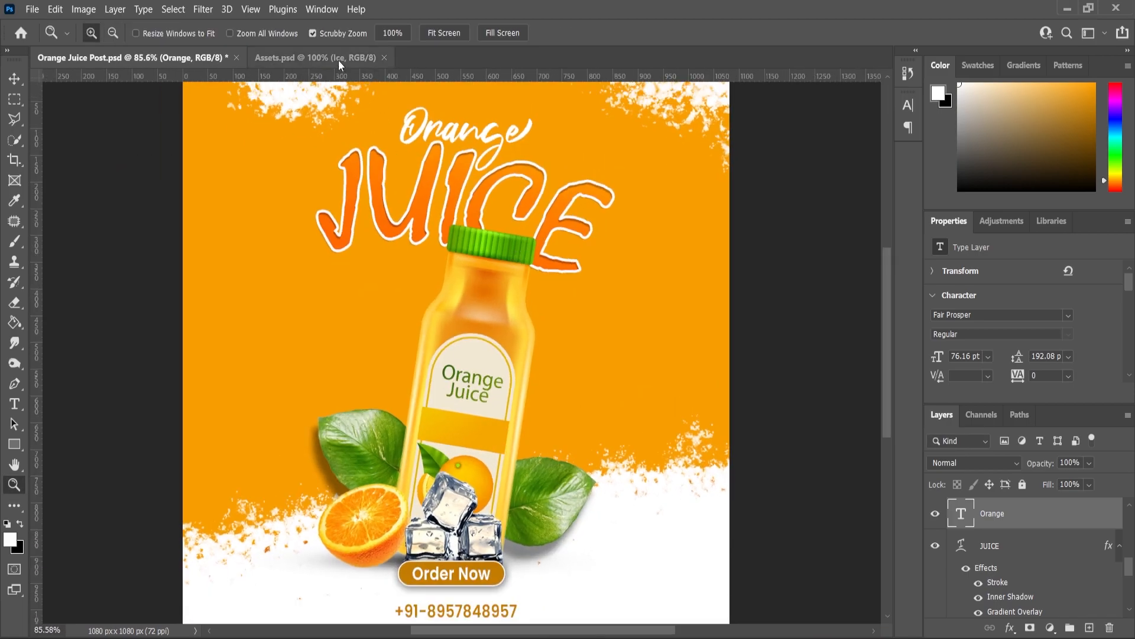
Step: Copy the whole orange with its leaf from Assets.psd into the poster, beside the bottle's lower right
click(338, 59)
key(v)
ctrl+click(577, 320)
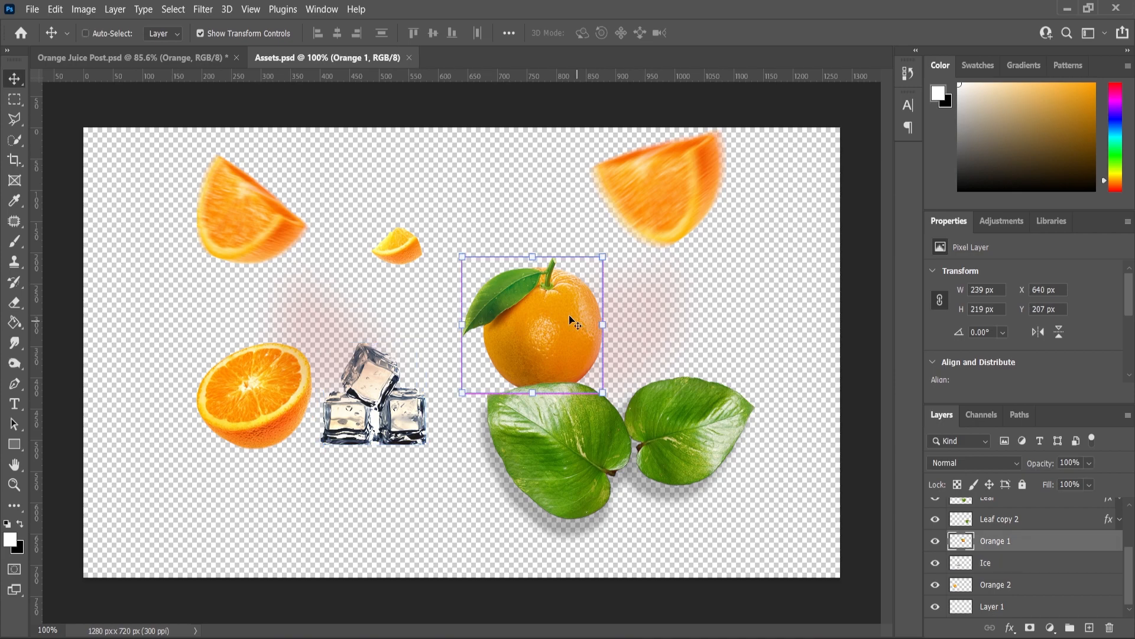
click(197, 62)
ctrl+click(498, 431)
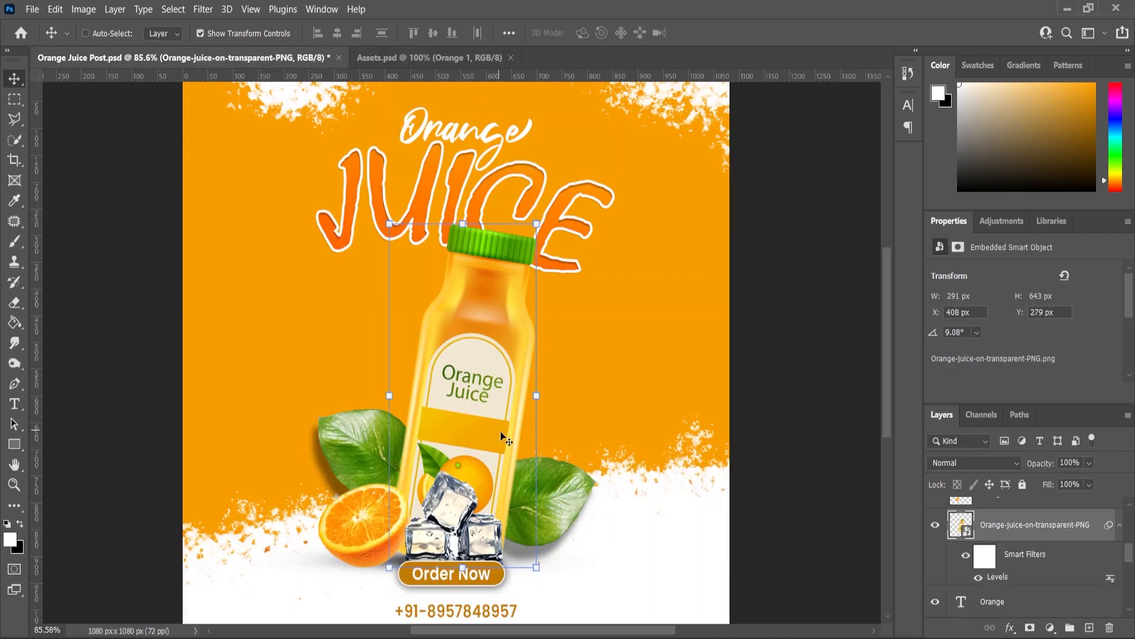
key(ctrl+v)
drag(500, 431, 552, 545)
scroll(592, 473, up, 3)
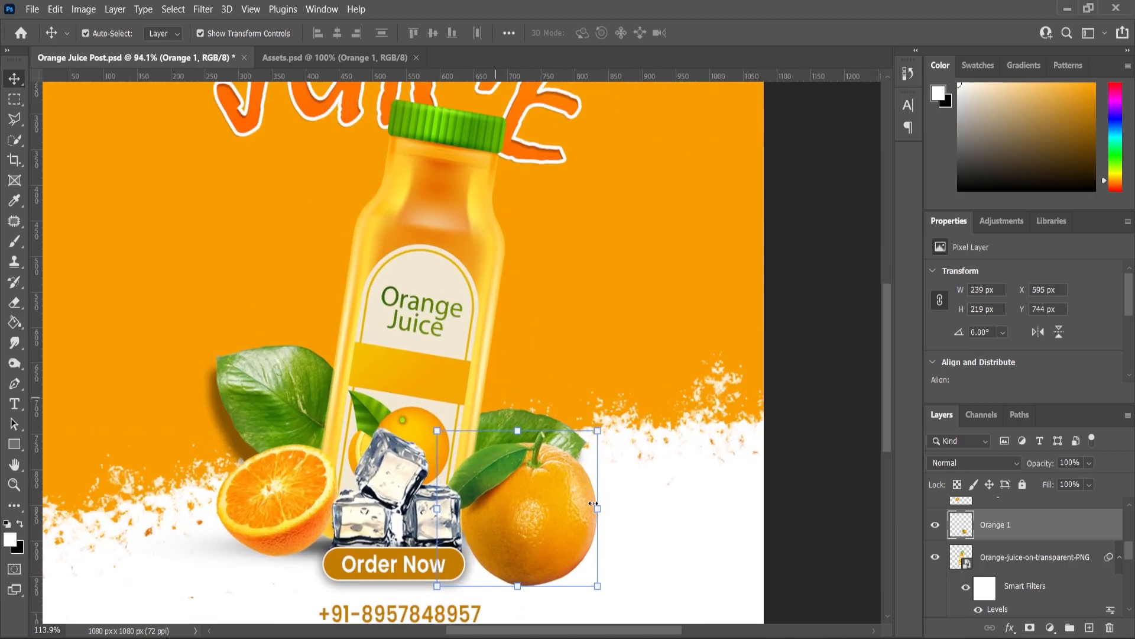
Step: Move the Orange 1 layer directly above the Ice layer and raise the orange slightly to about Y 726 px
scroll(593, 504, up, 1)
scroll(1000, 532, up, 3)
drag(998, 586, 1006, 543)
scroll(565, 526, up, 2)
drag(541, 517, 540, 503)
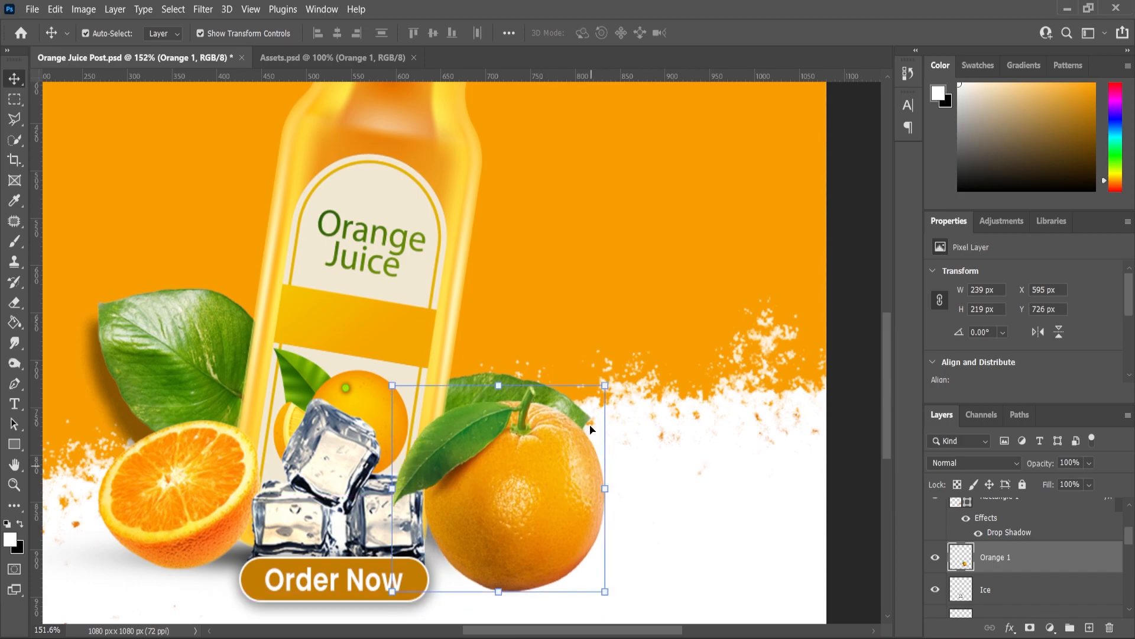
Step: Shrink the whole orange slightly and move the leaf behind it up to about X 619 px, Y 666 px
drag(604, 383, 602, 386)
drag(560, 494, 551, 482)
key(Return)
drag(573, 410, 600, 370)
key(ctrl+0)
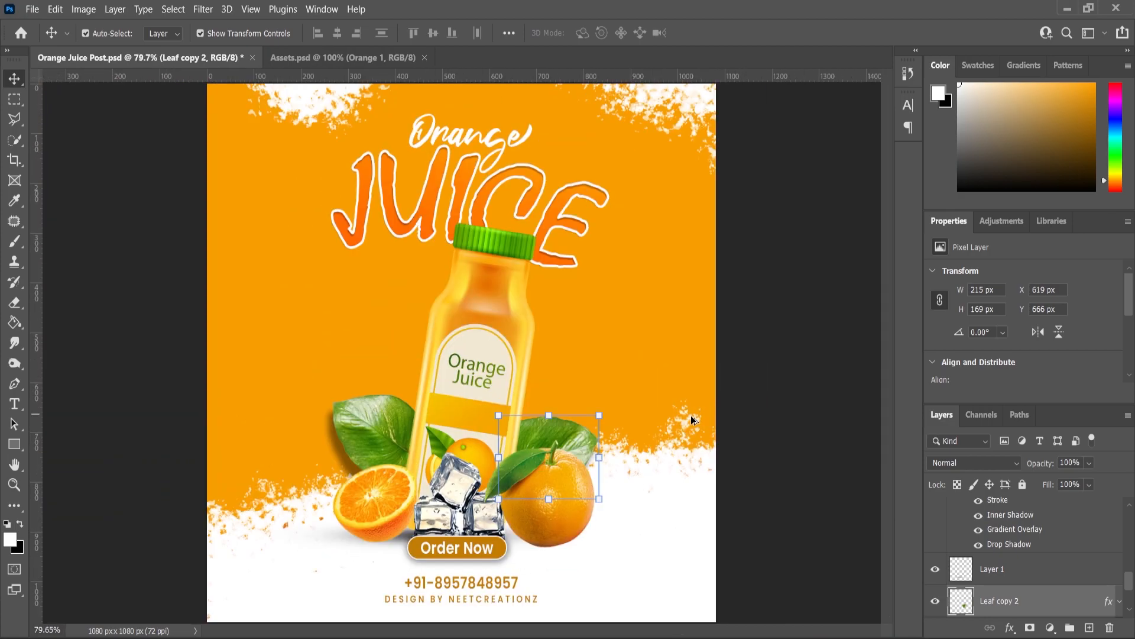
Step: Copy the upper-left blurred orange wedge from Assets.psd to the poster's left edge and enlarge it to about 201 × 186 px
click(315, 57)
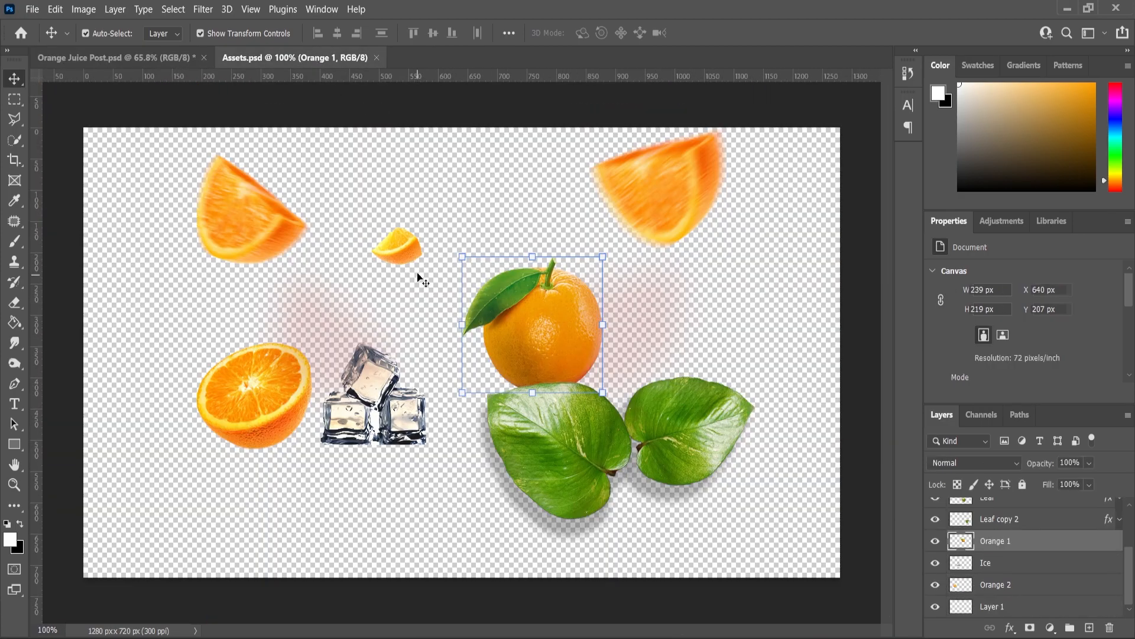
click(408, 263)
drag(274, 232, 310, 319)
key(ctrl+t)
drag(334, 282, 342, 273)
key(Return)
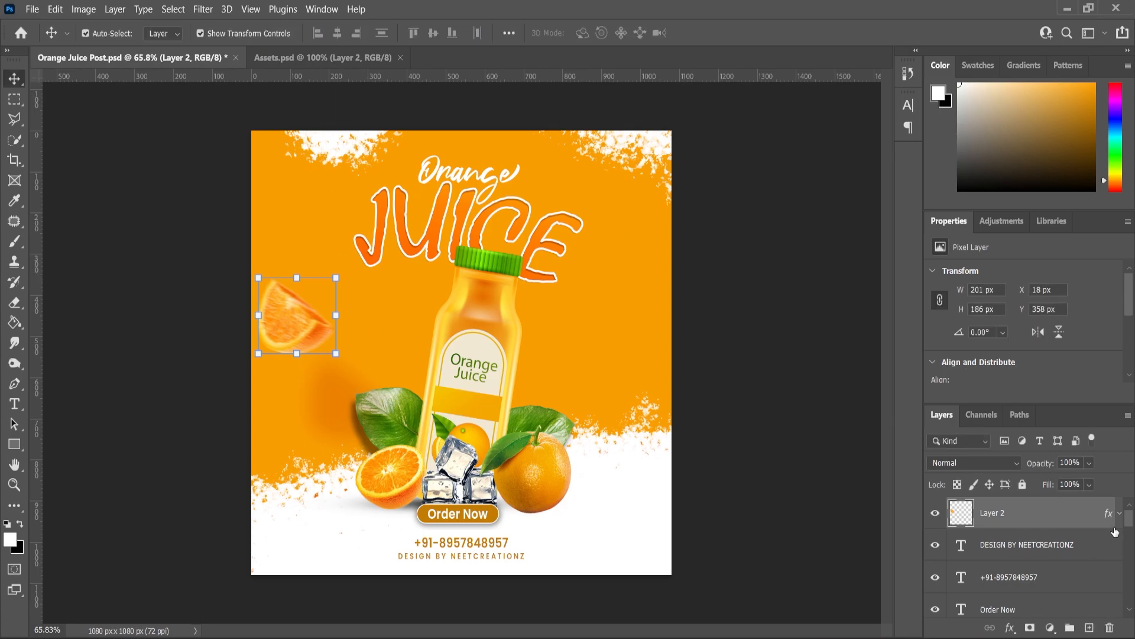
Step: Turn off the drop shadow effect on the blurred orange wedge at the poster's left edge
click(1120, 513)
double_click(1055, 550)
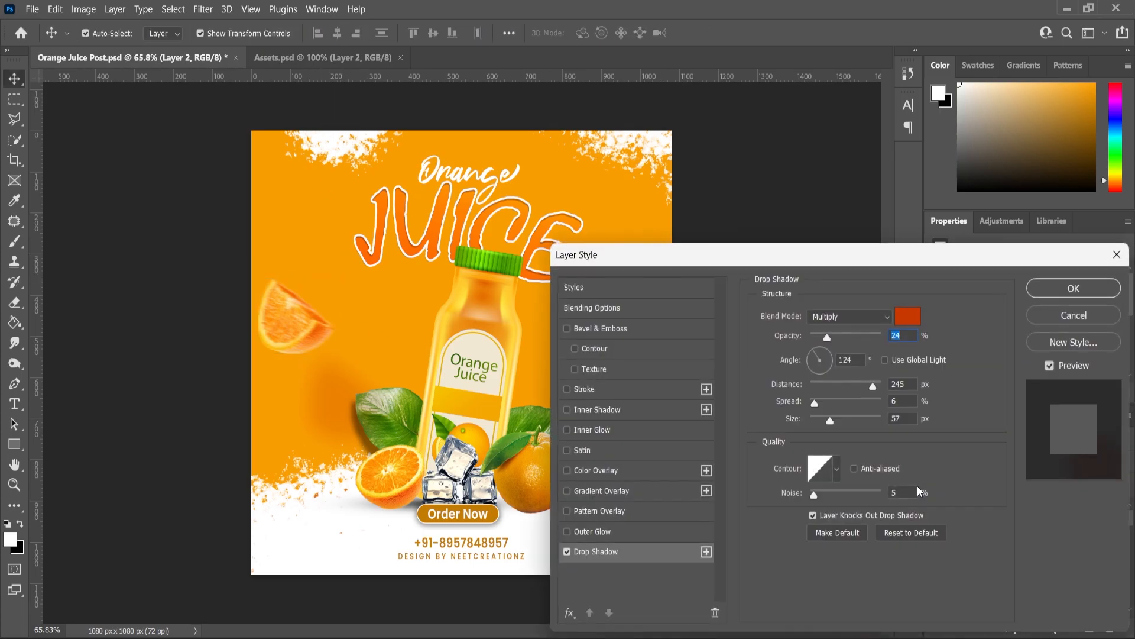
drag(873, 390, 848, 398)
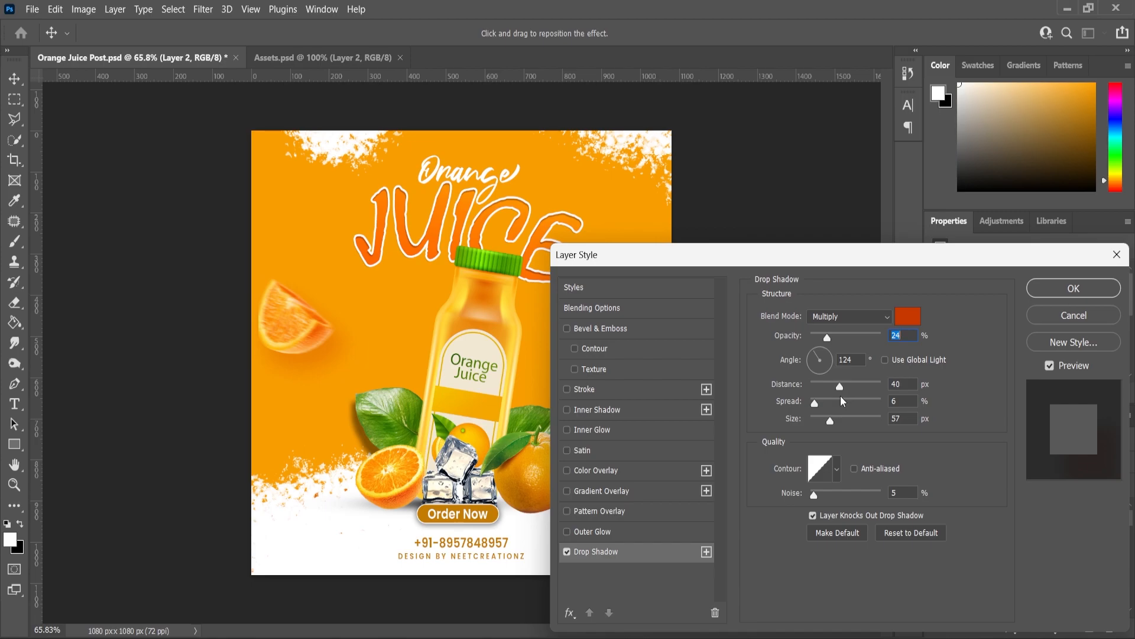
click(568, 554)
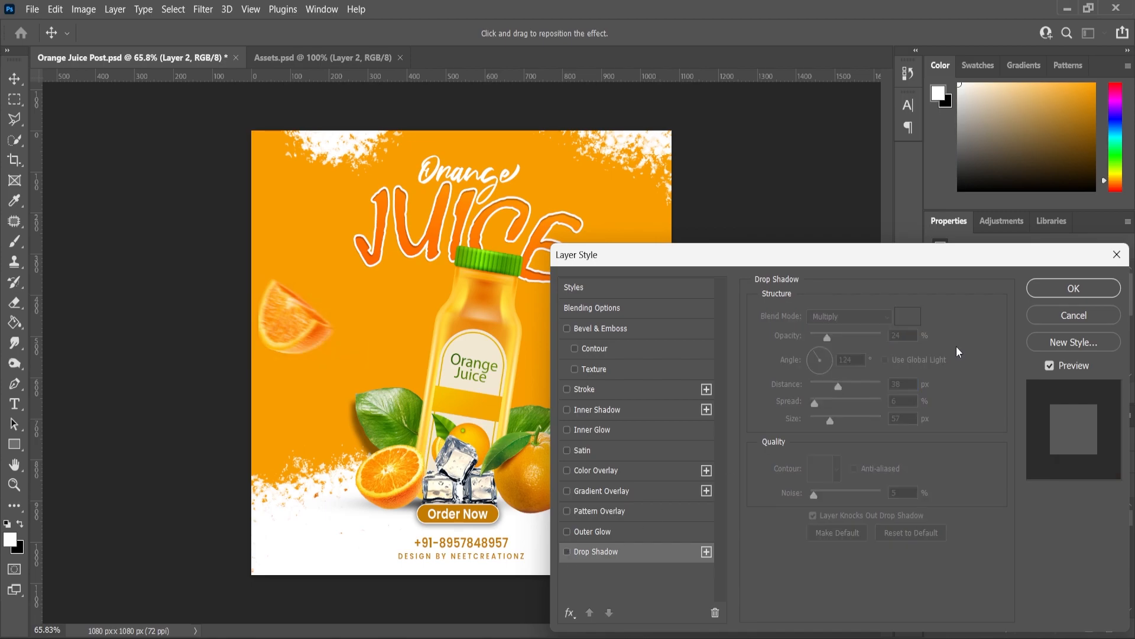
click(1064, 289)
Step: Copy the Orange 7 blurred wedge from Assets.psd into the poster right of the bottle and scale it to about 110%
click(350, 59)
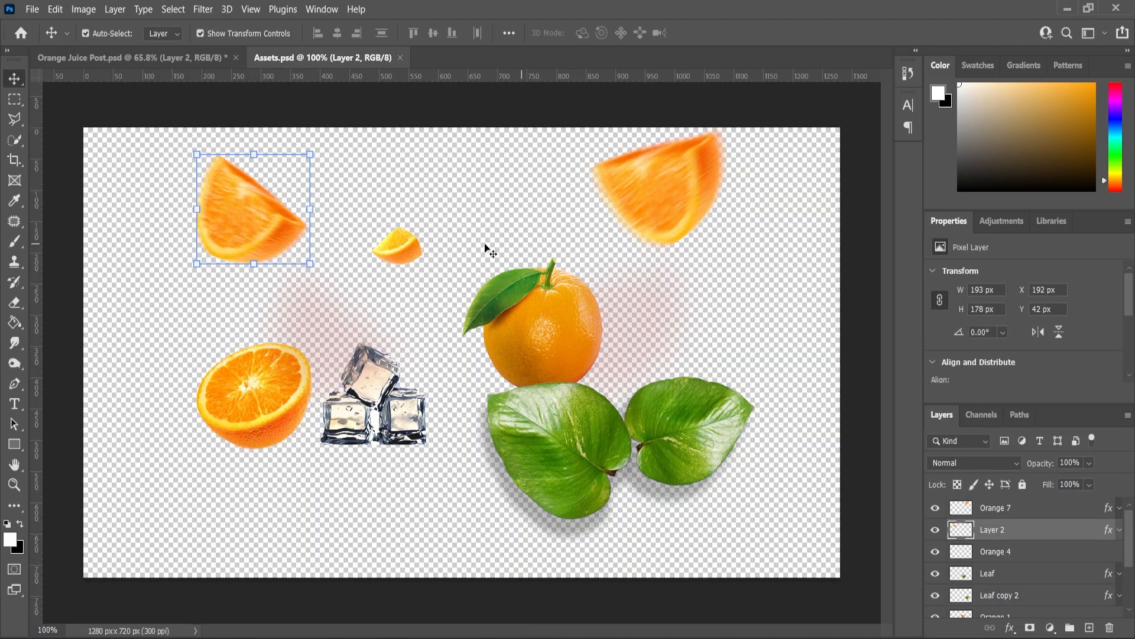
click(665, 189)
click(130, 57)
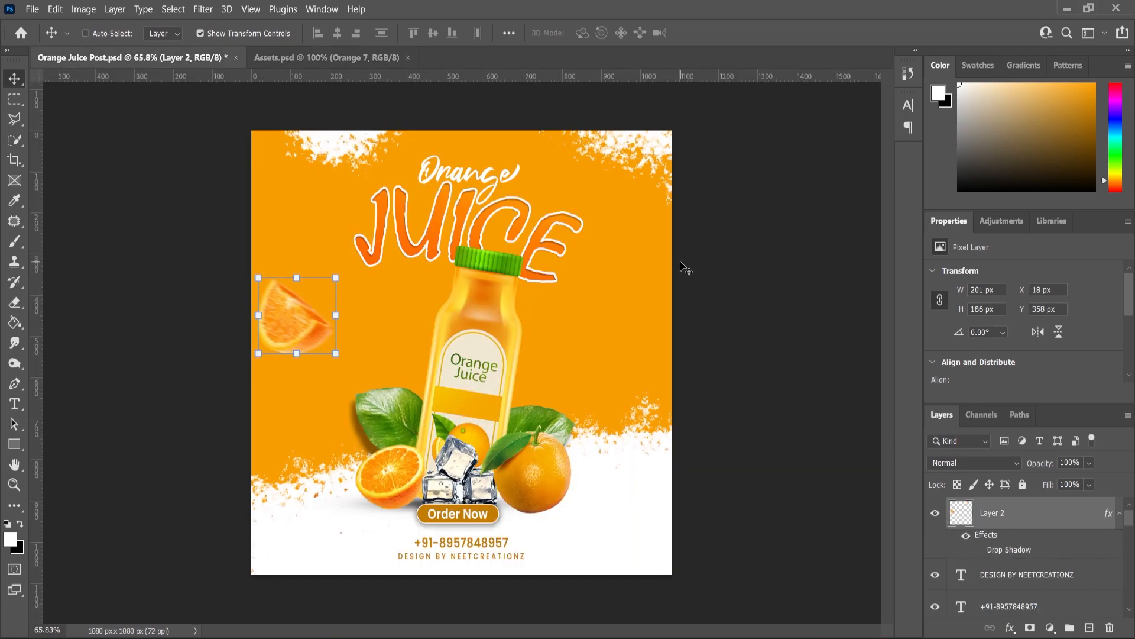
mouse_move(680, 262)
mouse_down()
mouse_move(496, 299)
mouse_move(634, 324)
mouse_move(667, 274)
mouse_up()
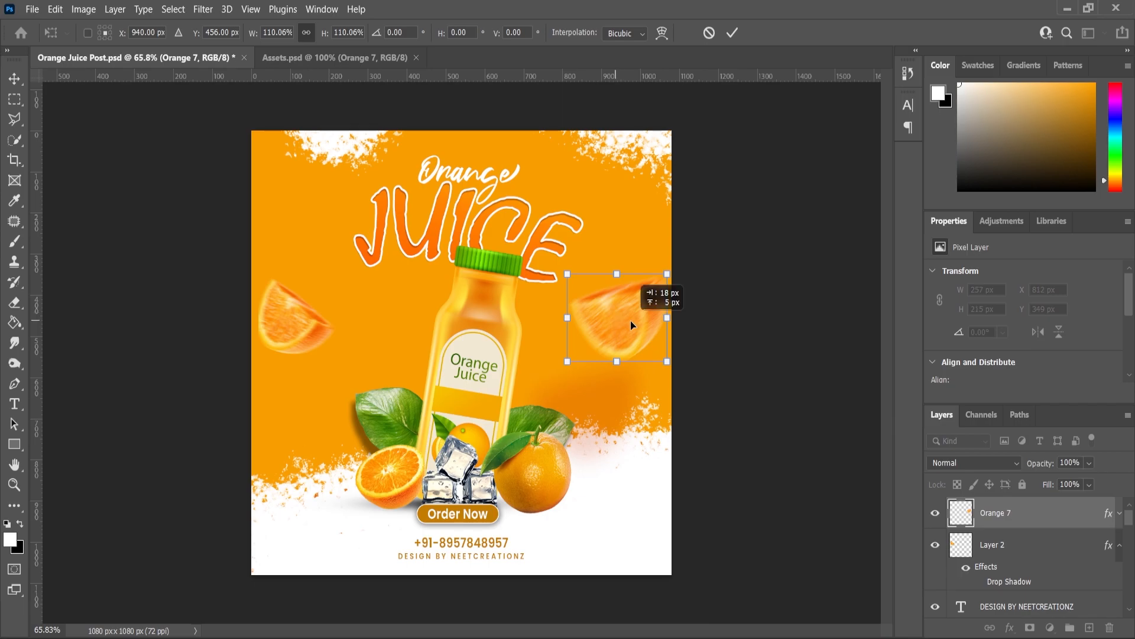
Step: Move the Orange 7 wedge over the poster's right edge at about X 855 px, Y 343 px, and hide its drop shadow
drag(617, 319, 640, 317)
key(Return)
click(1119, 513)
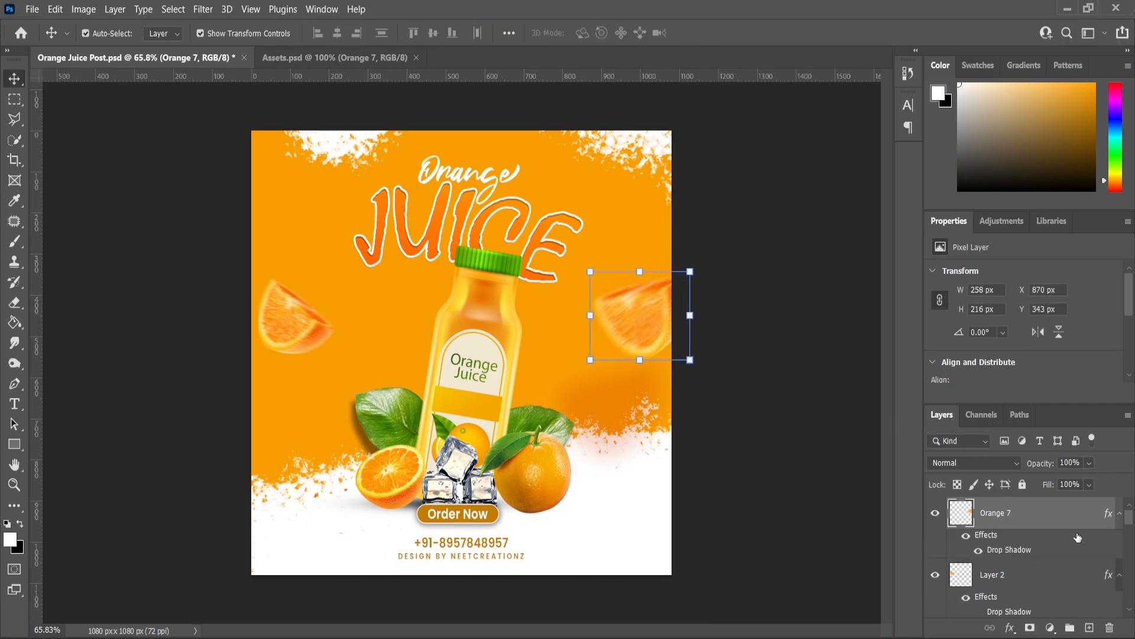
drag(654, 321, 651, 320)
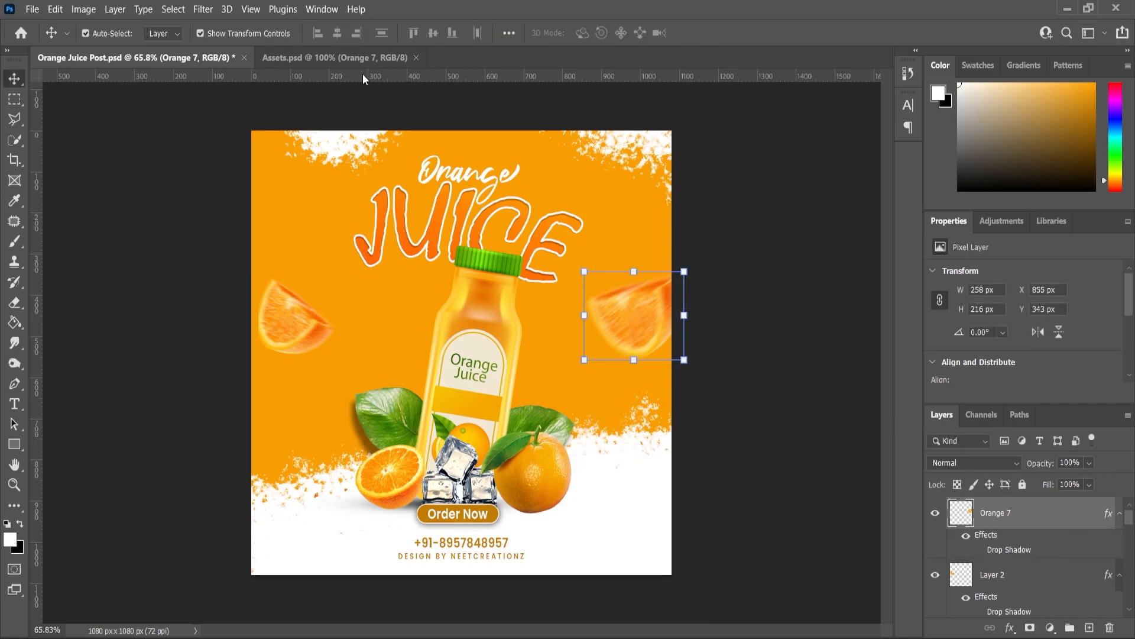
Step: Copy the small Orange 4 wedge from Assets.psd beside the poster's left leaf and scale it to about 142%
click(363, 59)
drag(398, 245, 348, 416)
key(ctrl+t)
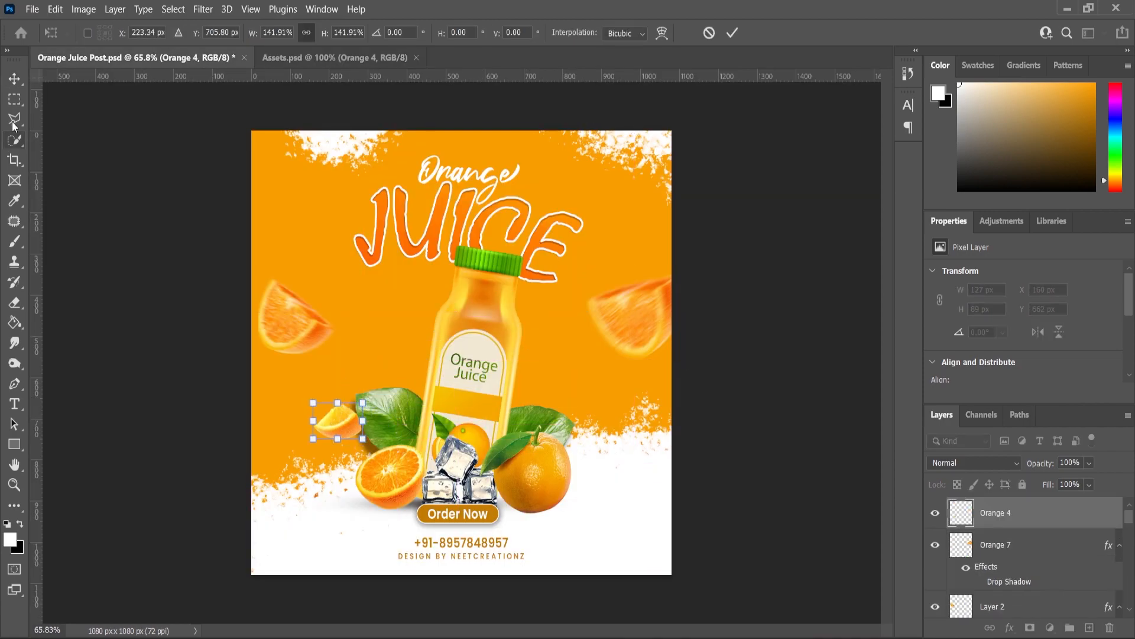
key(Return)
Step: Copy the Leaf copy 2 leaf from Assets.psd into the poster and place it over the lower-left corner
click(298, 58)
click(556, 440)
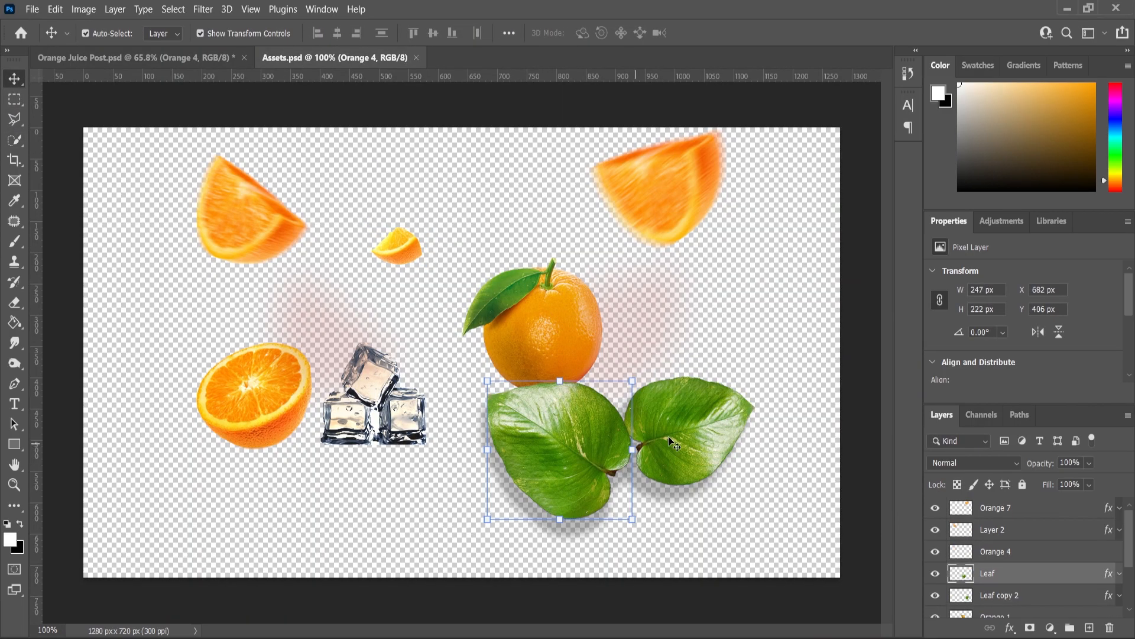
click(673, 431)
key(ctrl+Tab)
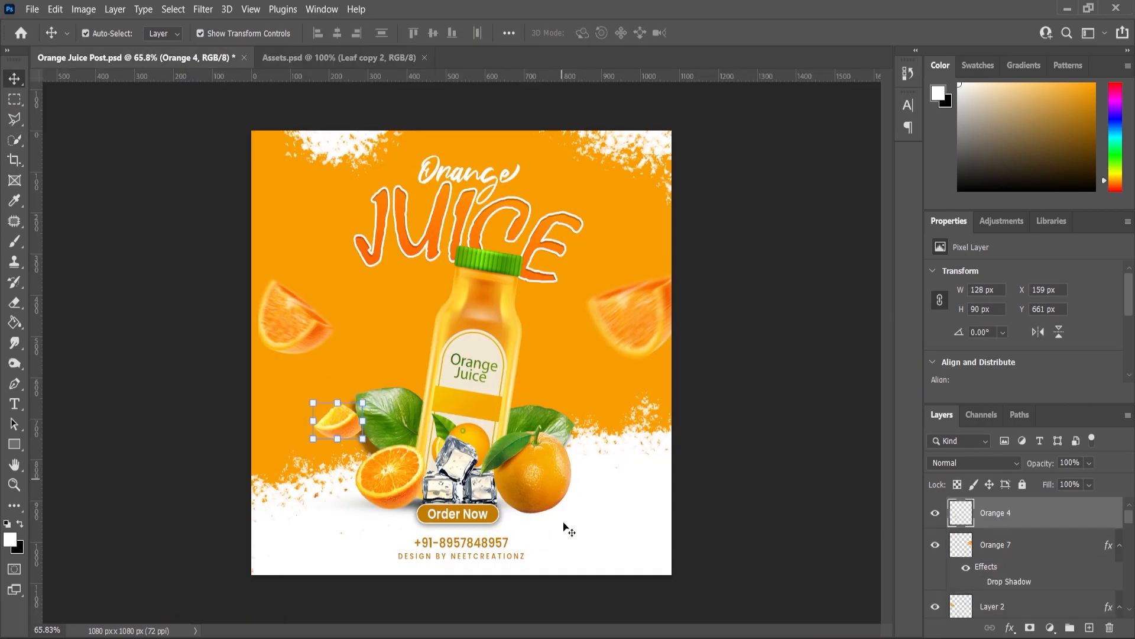
key(ctrl+v)
drag(462, 345, 279, 597)
click(306, 587)
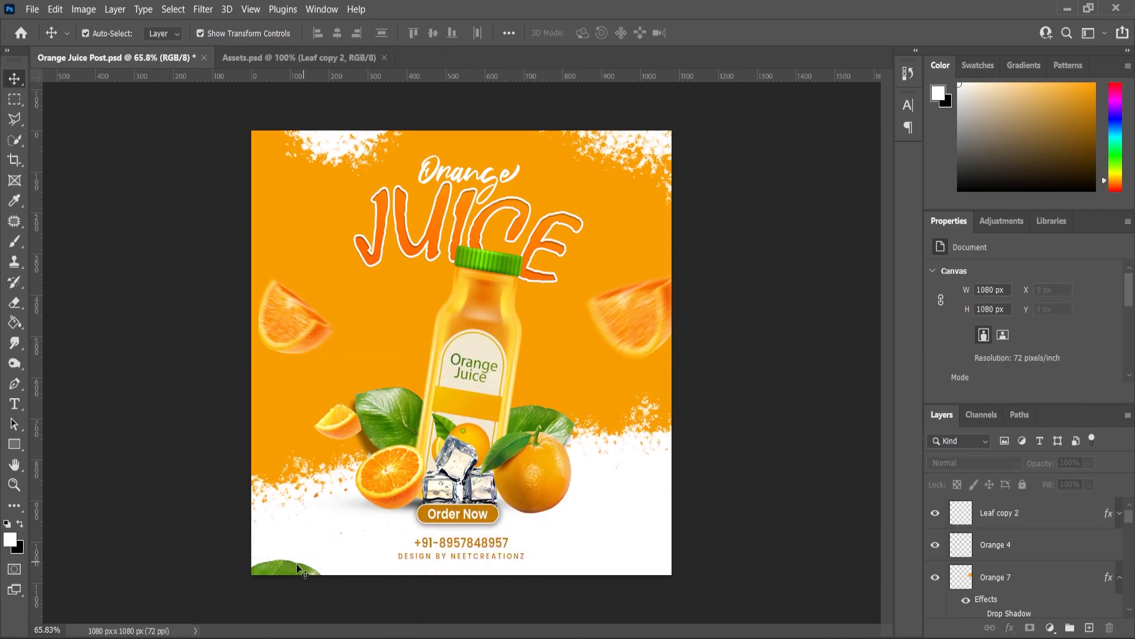
Step: Scale the corner leaf to about 124%, rotate it about 39° counterclockwise, and move it up into the lower-left corner
click(302, 569)
drag(327, 558, 316, 530)
drag(363, 613, 365, 591)
drag(303, 571, 303, 539)
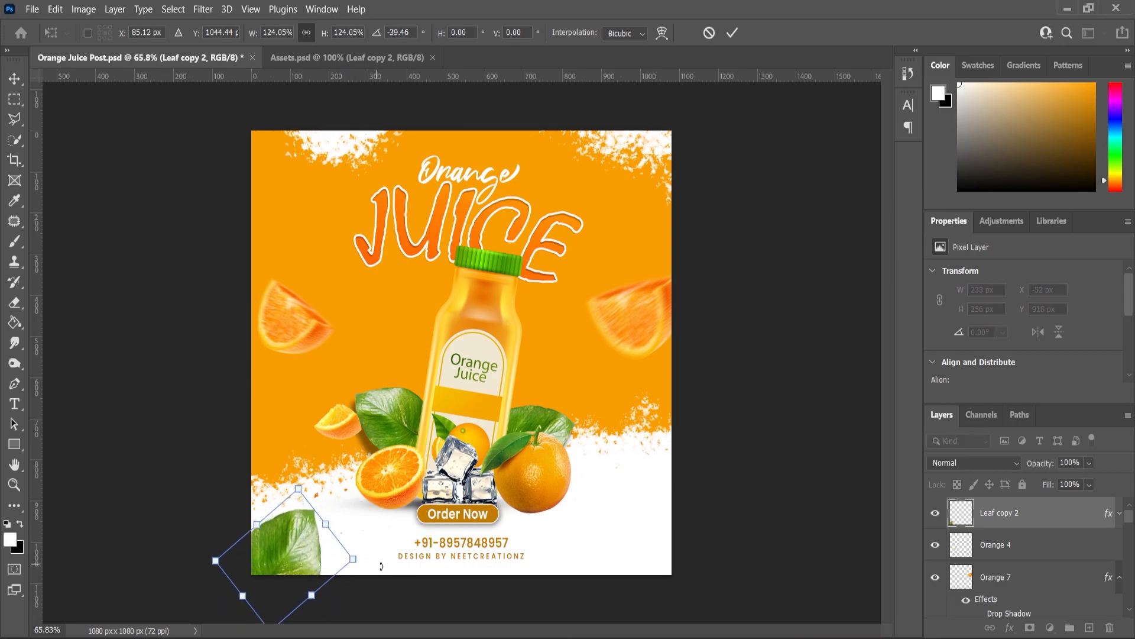
key(Return)
Step: Duplicate the corner leaf, place the copy in the poster's lower-right corner, and enlarge it to about 308 × 397 px
key(ctrl+j)
drag(318, 558, 688, 554)
drag(710, 497, 646, 455)
drag(652, 521, 644, 523)
click(16, 490)
drag(619, 428, 614, 432)
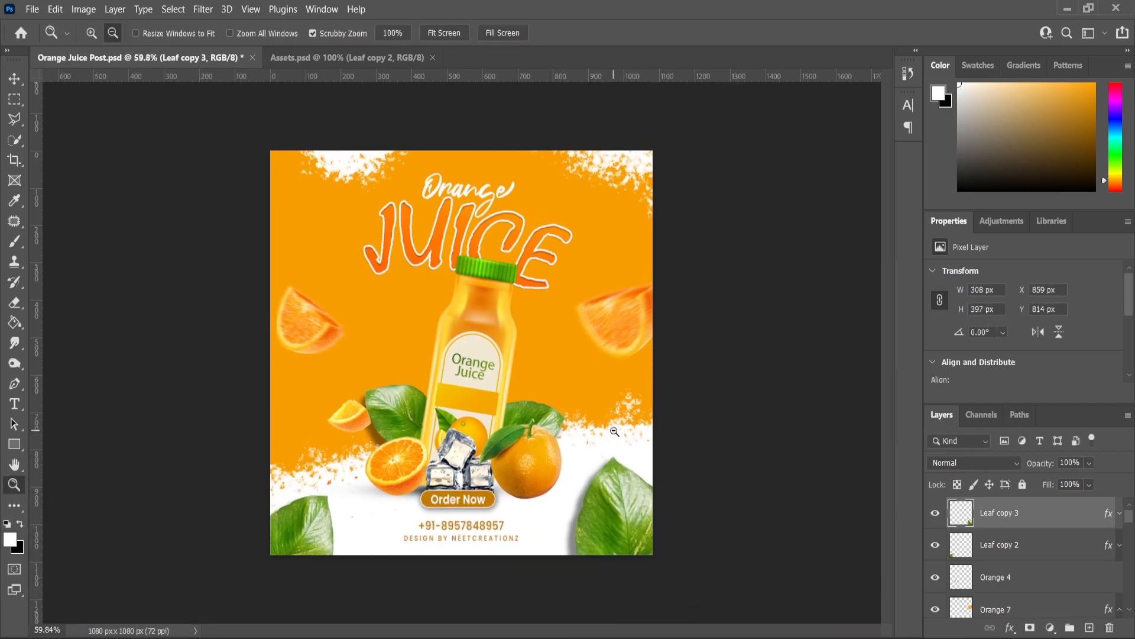
Step: Add a Levels adjustment layer with input levels 8, 0.92 and 251, and compare the poster with and without it
click(1050, 626)
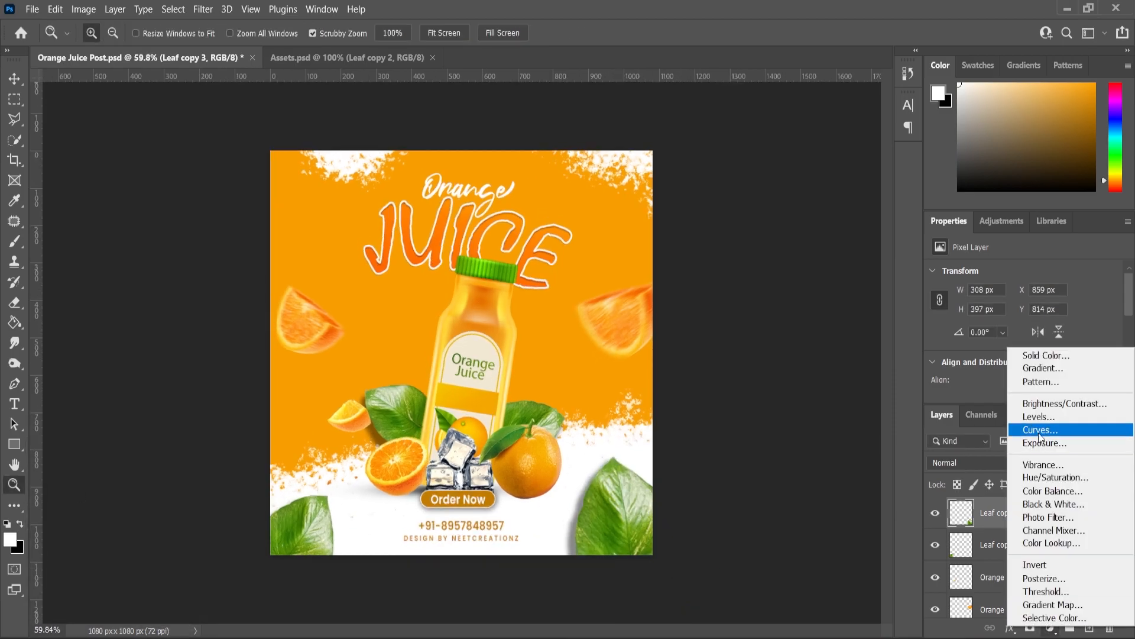
click(1043, 417)
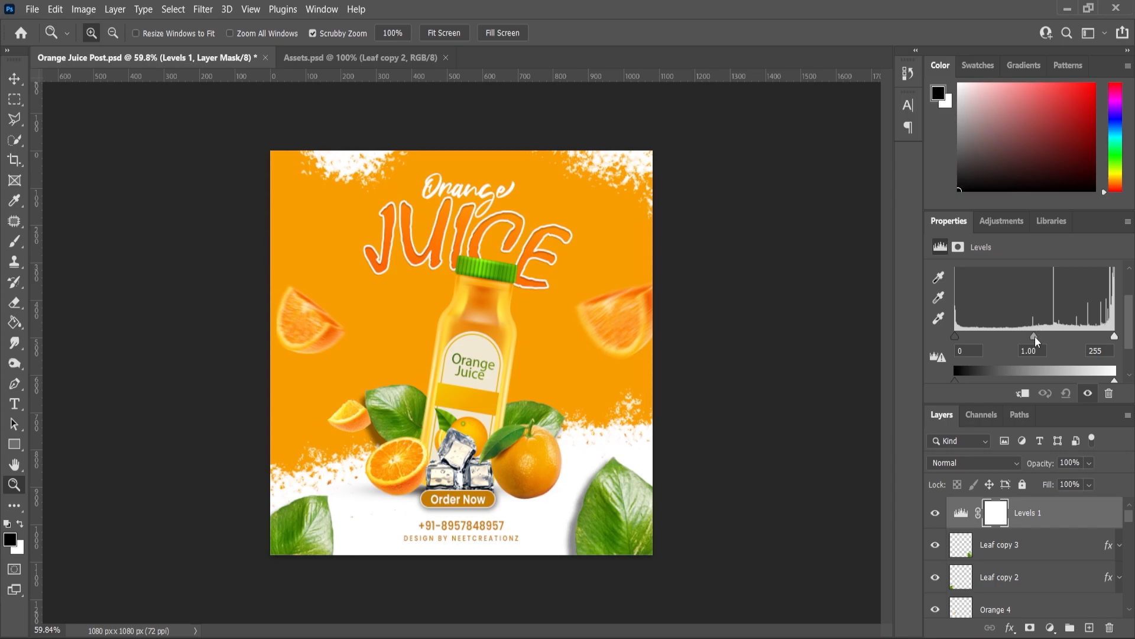
drag(1039, 337, 1039, 337)
drag(958, 336, 960, 337)
drag(1115, 336, 1112, 337)
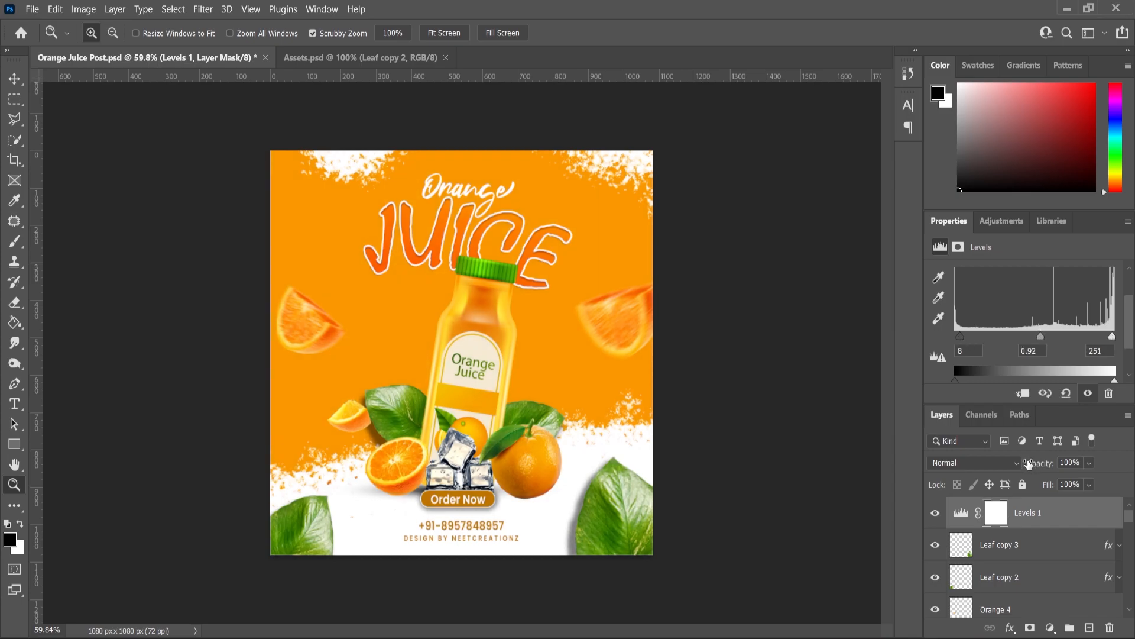
click(936, 514)
click(936, 513)
Step: Duplicate the small Orange 4 wedge and place the rotated copy left of the bottle's neck
scroll(513, 309, down, 1)
scroll(513, 310, up, 6)
scroll(519, 319, down, 4)
scroll(519, 321, up, 1)
scroll(520, 322, up, 2)
click(14, 78)
key(x)
click(310, 438)
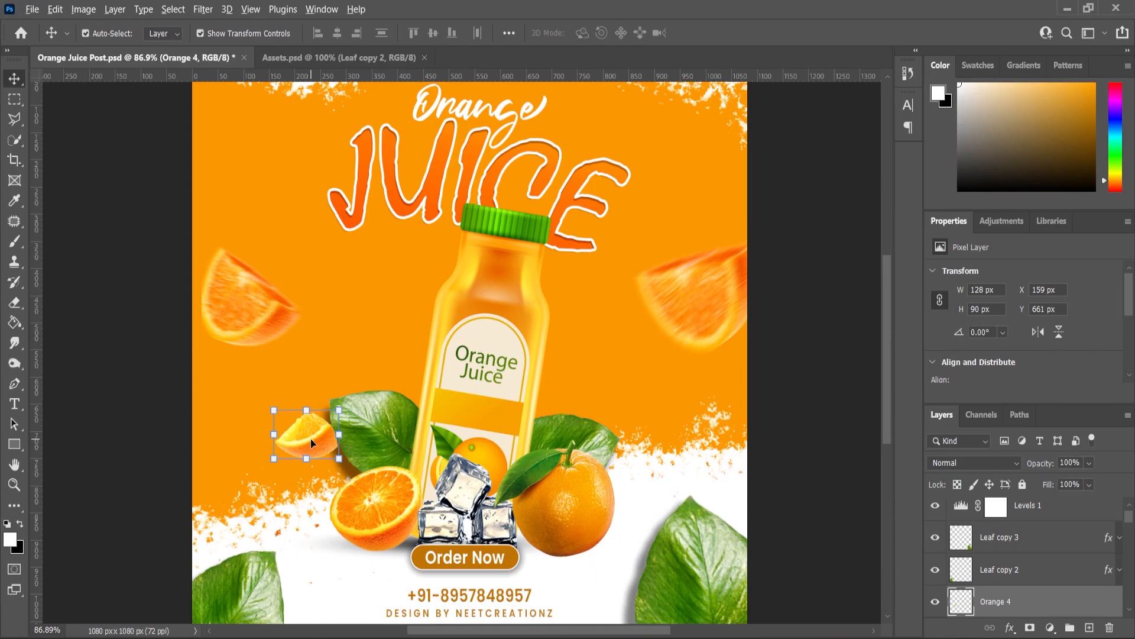
drag(325, 445, 428, 298)
key(Return)
Step: Duplicate the small wedge again and place the rotated copy right of the bottle at about X 745 px, Y 503 px
drag(1004, 603, 1090, 628)
drag(393, 301, 603, 368)
click(14, 485)
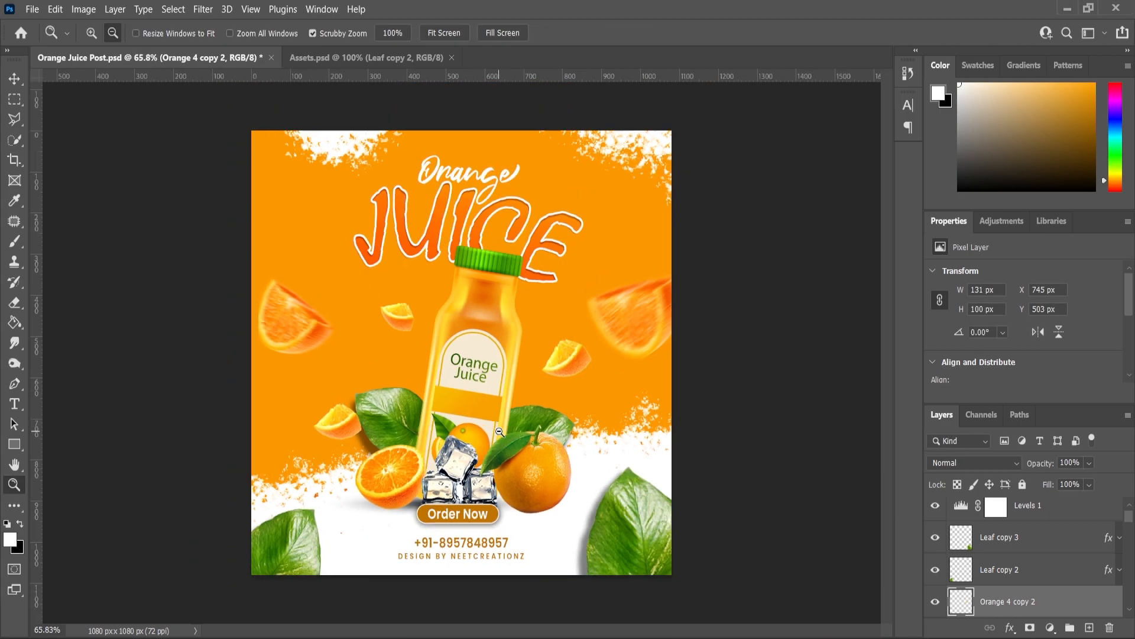